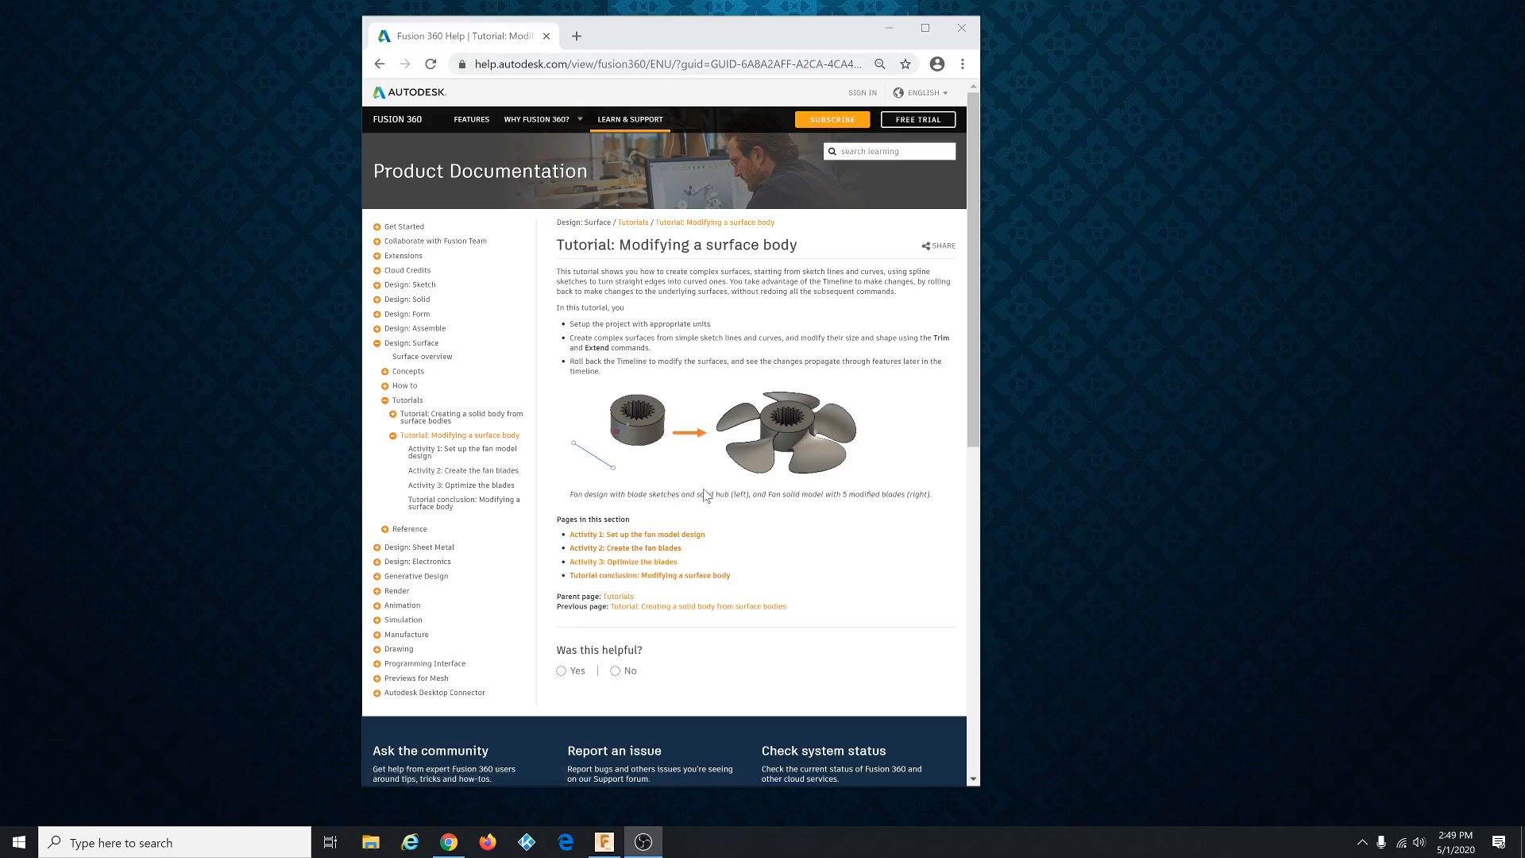
Step: Switch to Fusion 360 and open the Fan_Hub design from the 12 - Patch folder of the Basic Training samples
{"action": "left_click_drag", "start_coordinate": [626, 32], "coordinate": [1524, 127]}
{"action": "left_click", "coordinate": [605, 844]}
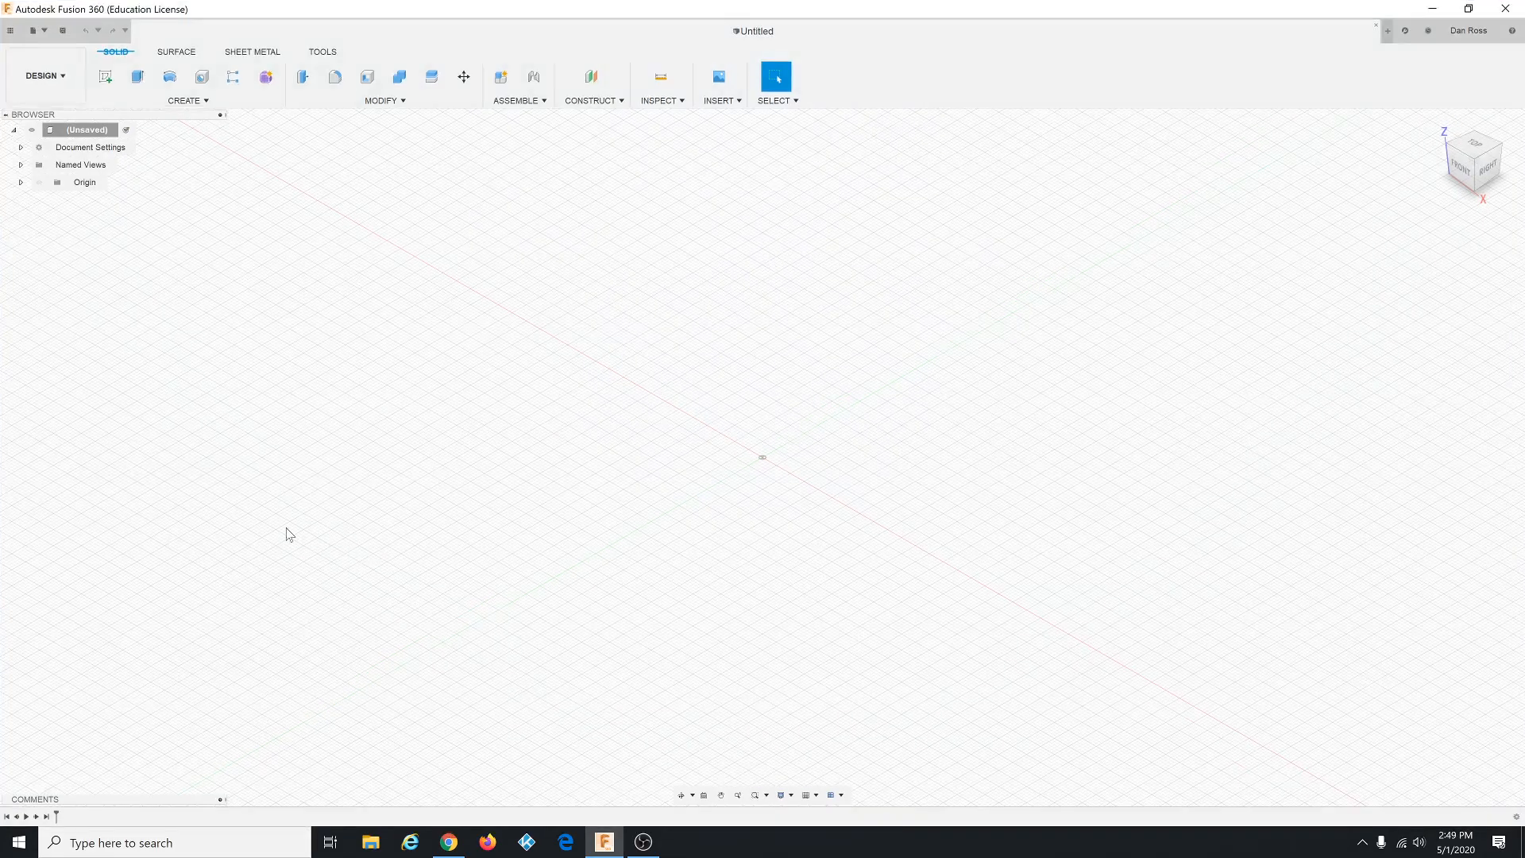
{"action": "left_click", "coordinate": [12, 32]}
{"action": "left_click", "coordinate": [10, 72]}
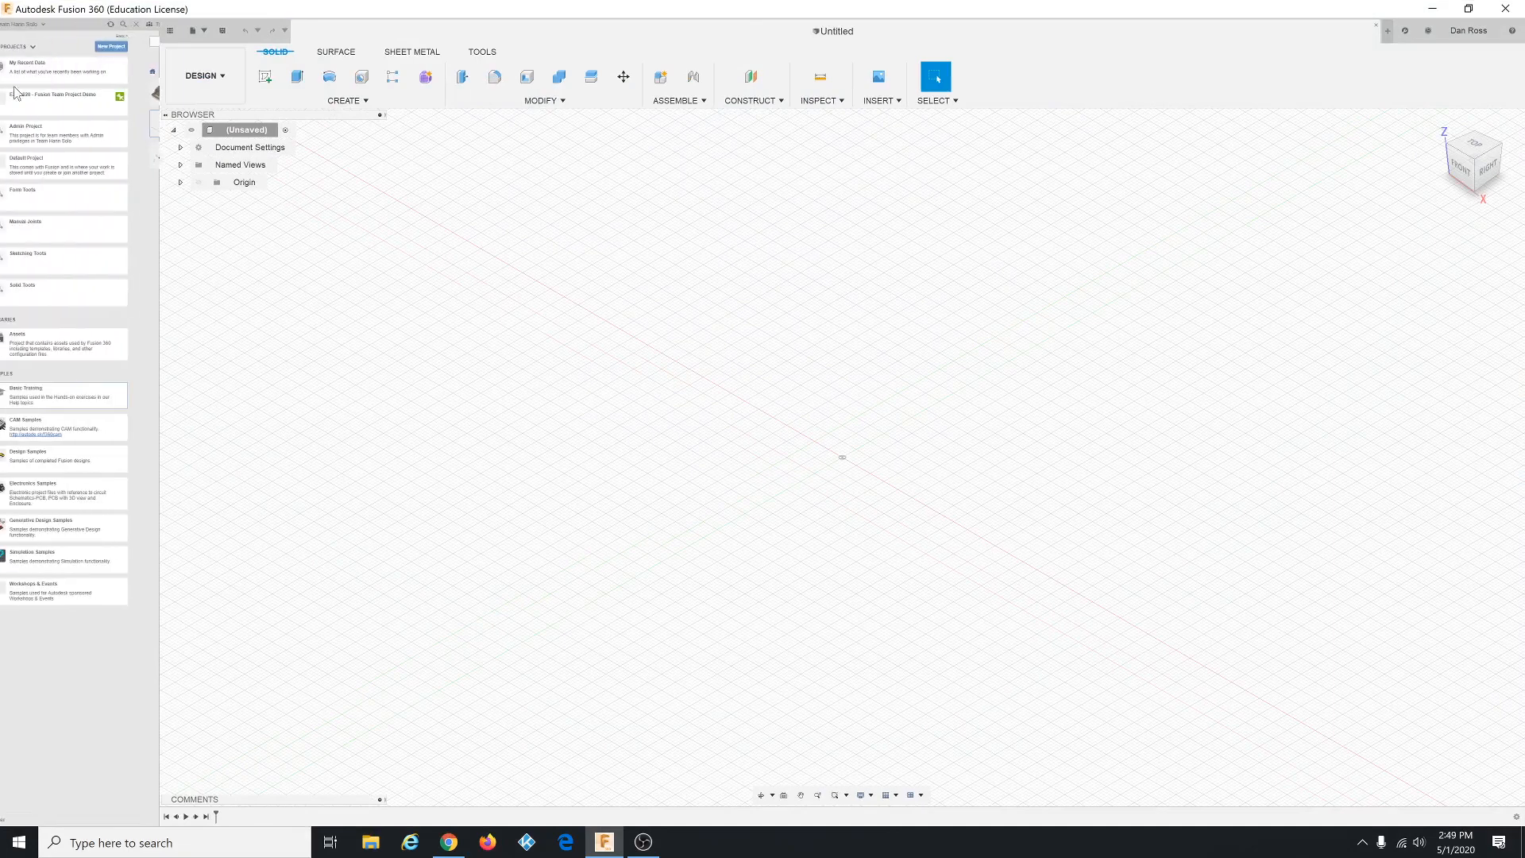
{"action": "left_click", "coordinate": [74, 404]}
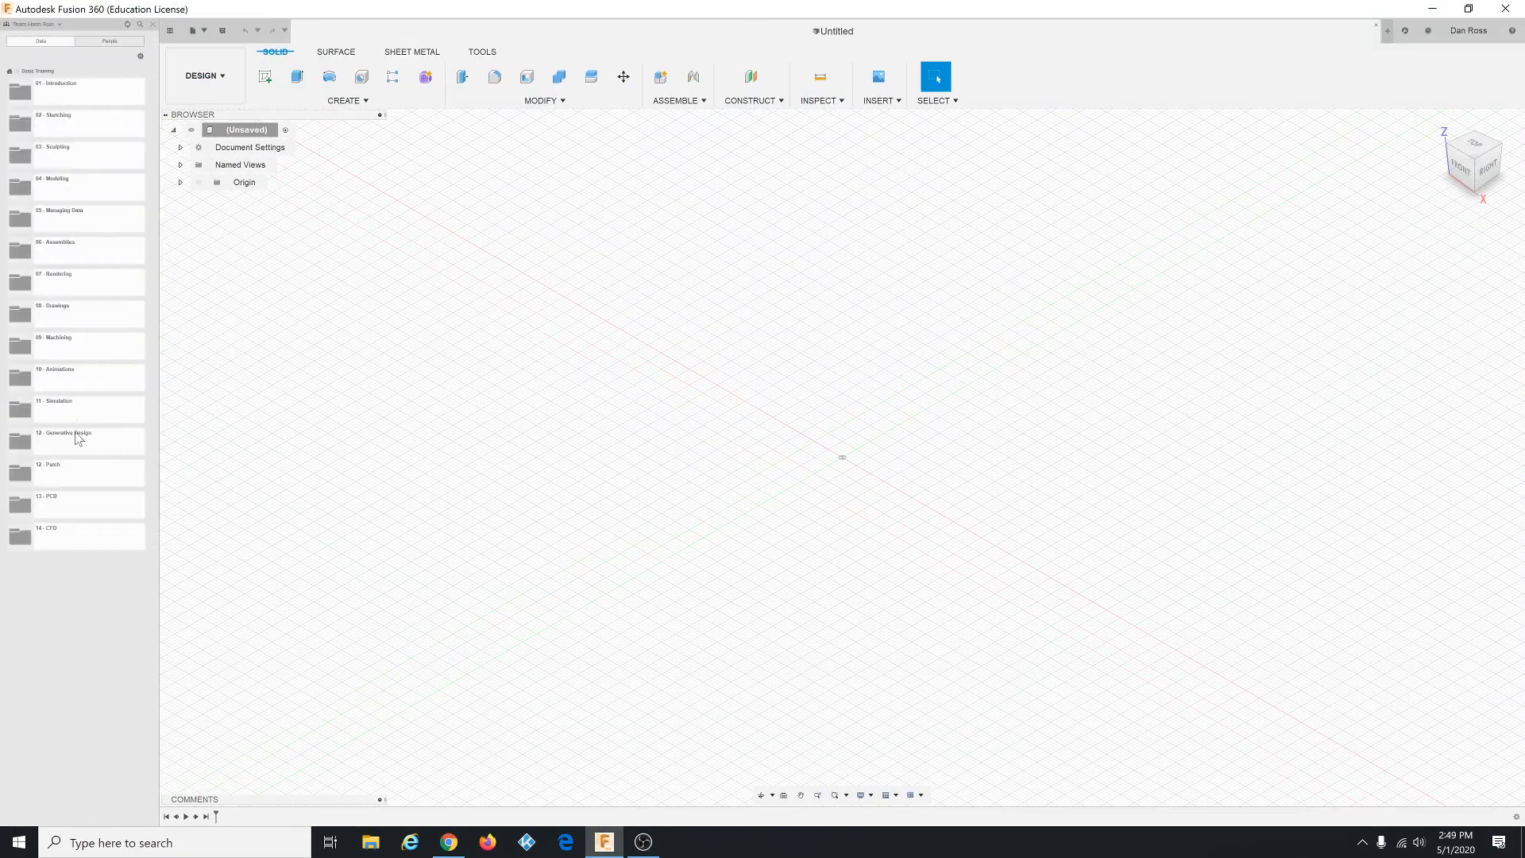
{"action": "left_click", "coordinate": [77, 476]}
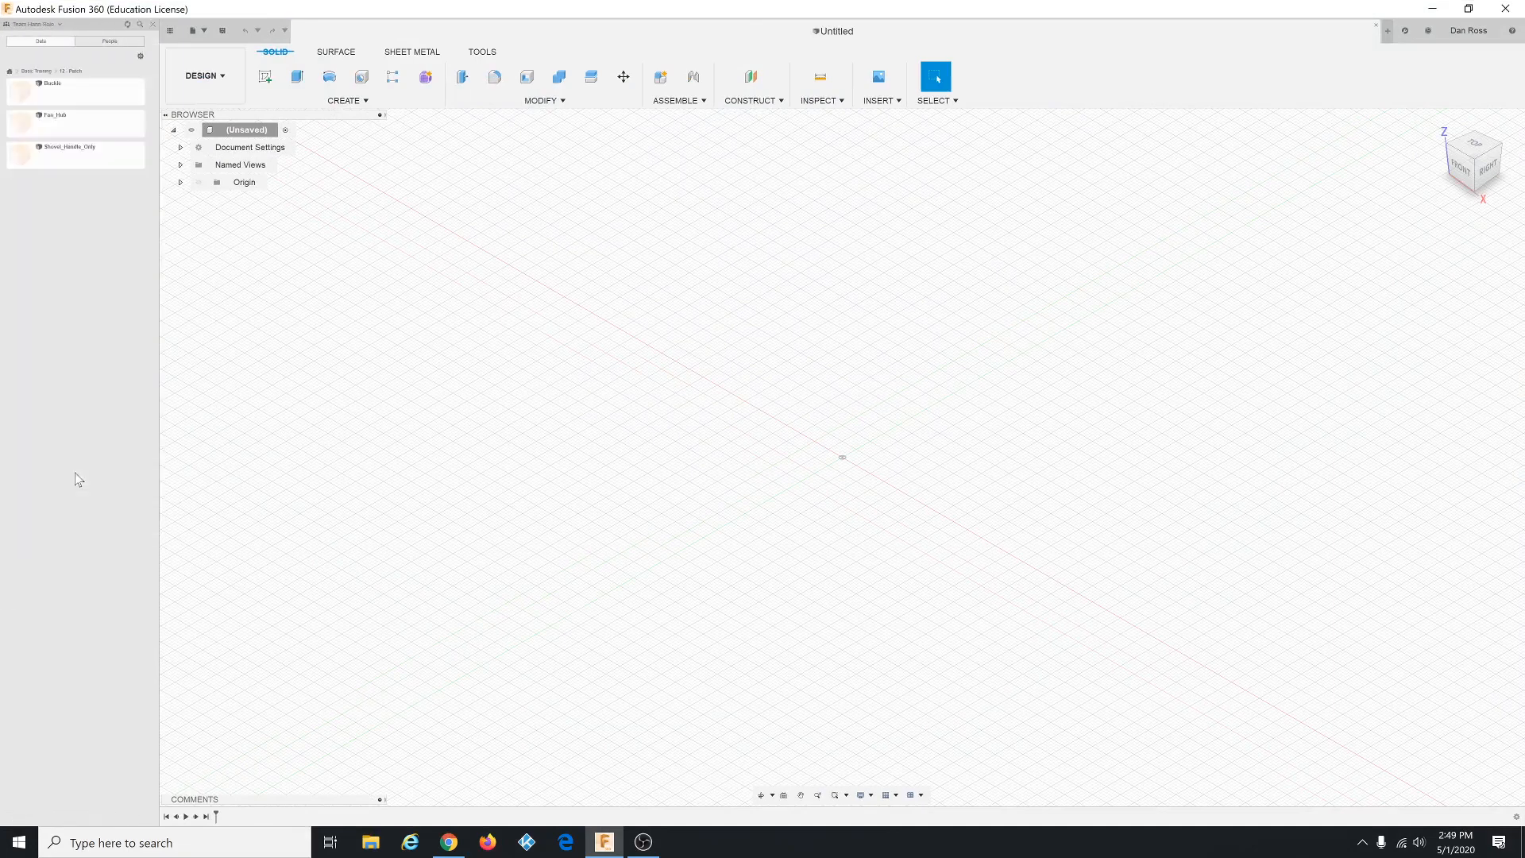
{"action": "double_click", "coordinate": [84, 123]}
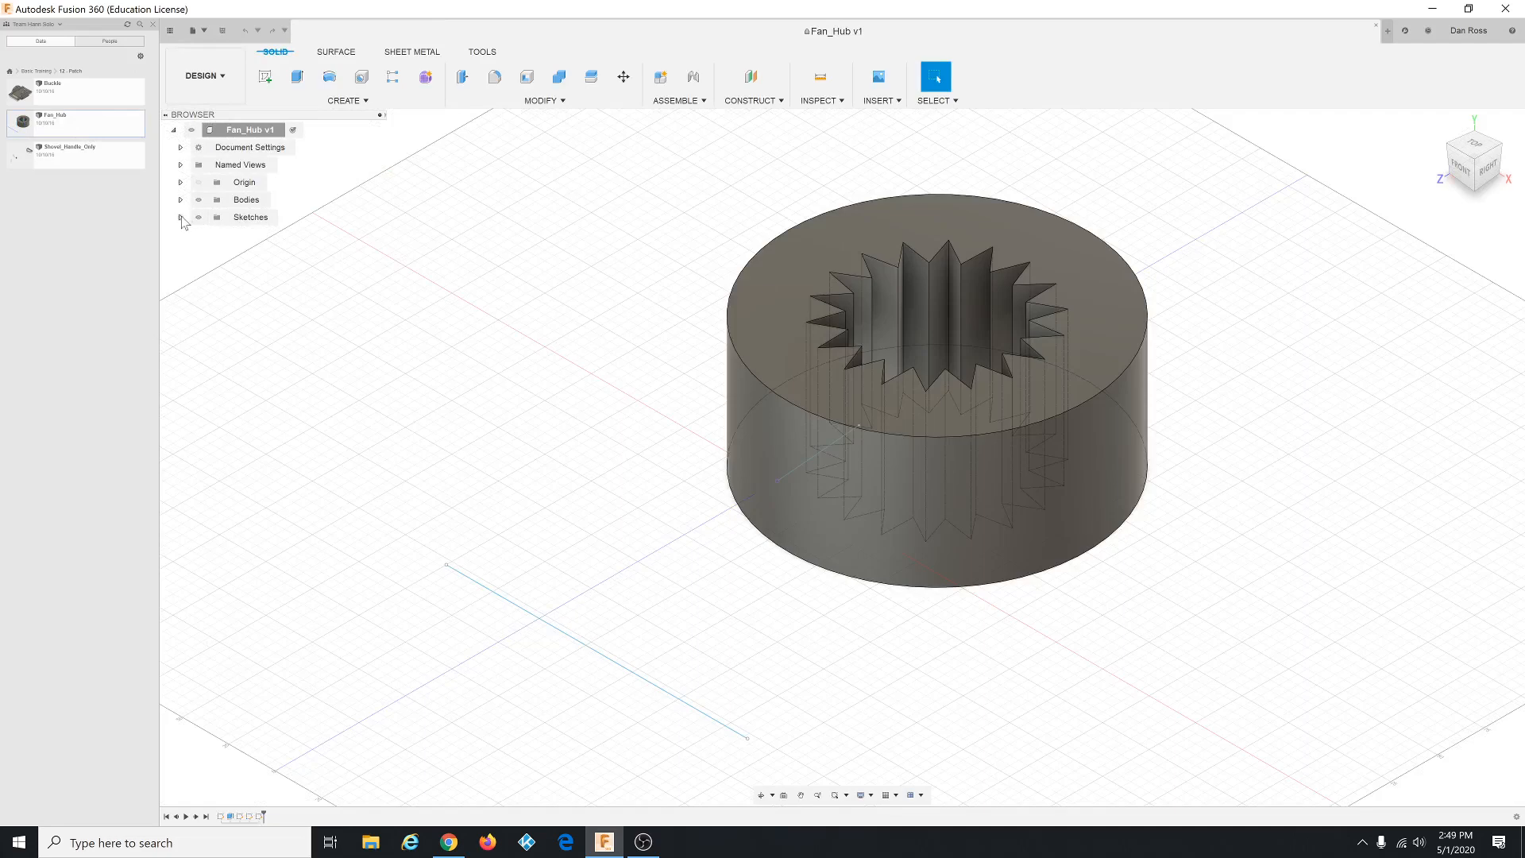
Step: Expand the Sketches folder in the browser and make Sketch4 and Sketch7 visible
{"action": "left_click", "coordinate": [181, 217]}
{"action": "left_click", "coordinate": [205, 238]}
{"action": "left_click", "coordinate": [197, 234]}
{"action": "left_click", "coordinate": [198, 287]}
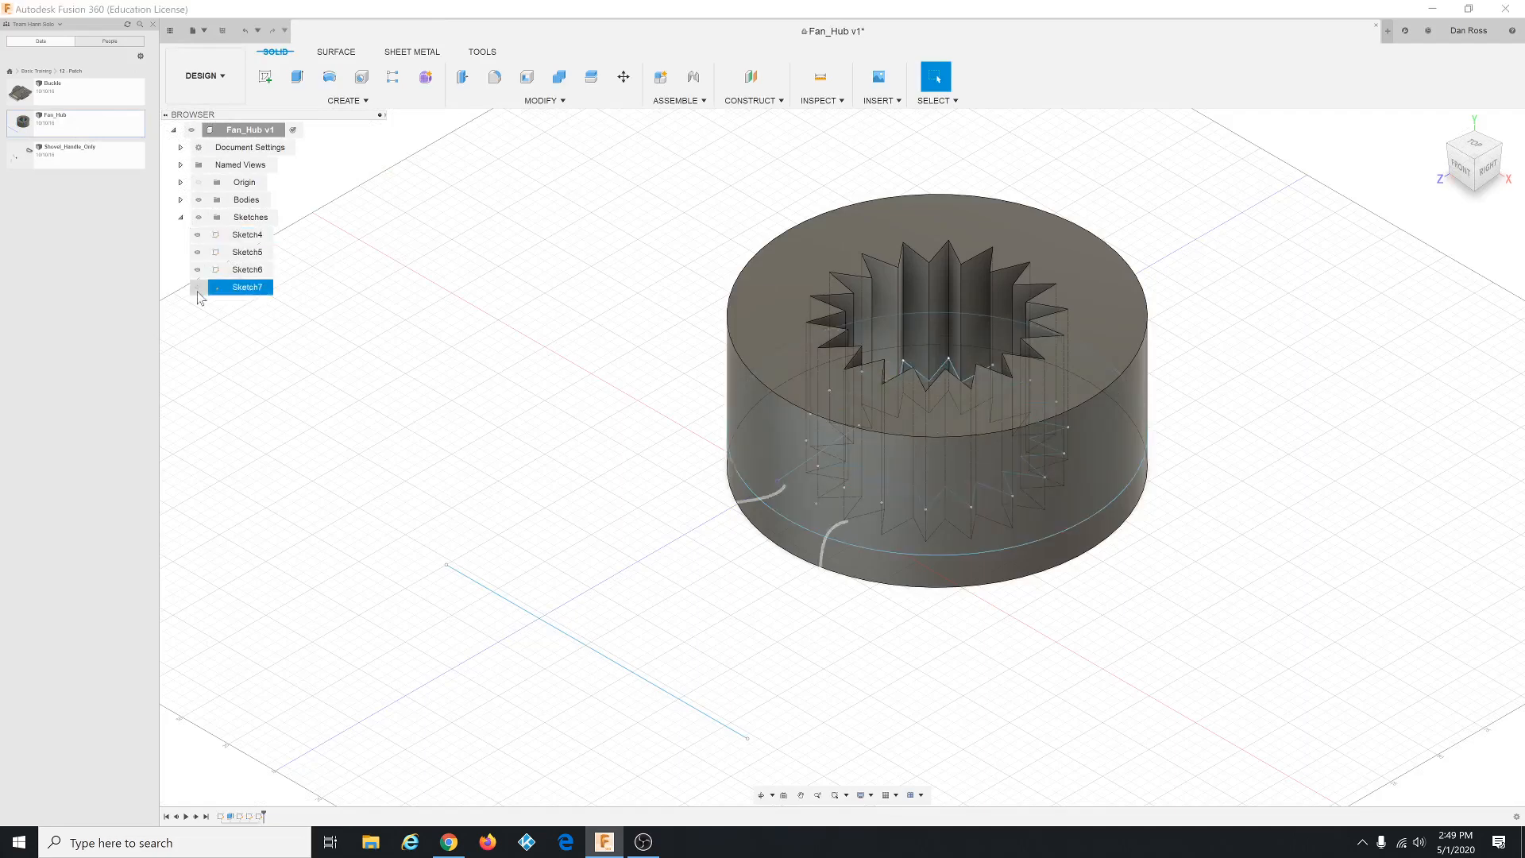
{"action": "mouse_move", "coordinate": [598, 455]}
{"action": "middle_mouse_down", "text": "shift"}
{"action": "mouse_move", "coordinate": [561, 457]}
{"action": "mouse_move", "coordinate": [610, 447]}
{"action": "middle_mouse_up", "text": "shift"}
{"action": "scroll", "coordinate": [562, 453], "scroll_direction": "down", "scroll_amount": 5}
{"action": "key", "text": "Escape"}
{"action": "scroll", "coordinate": [433, 383], "scroll_direction": "up", "scroll_amount": 3}
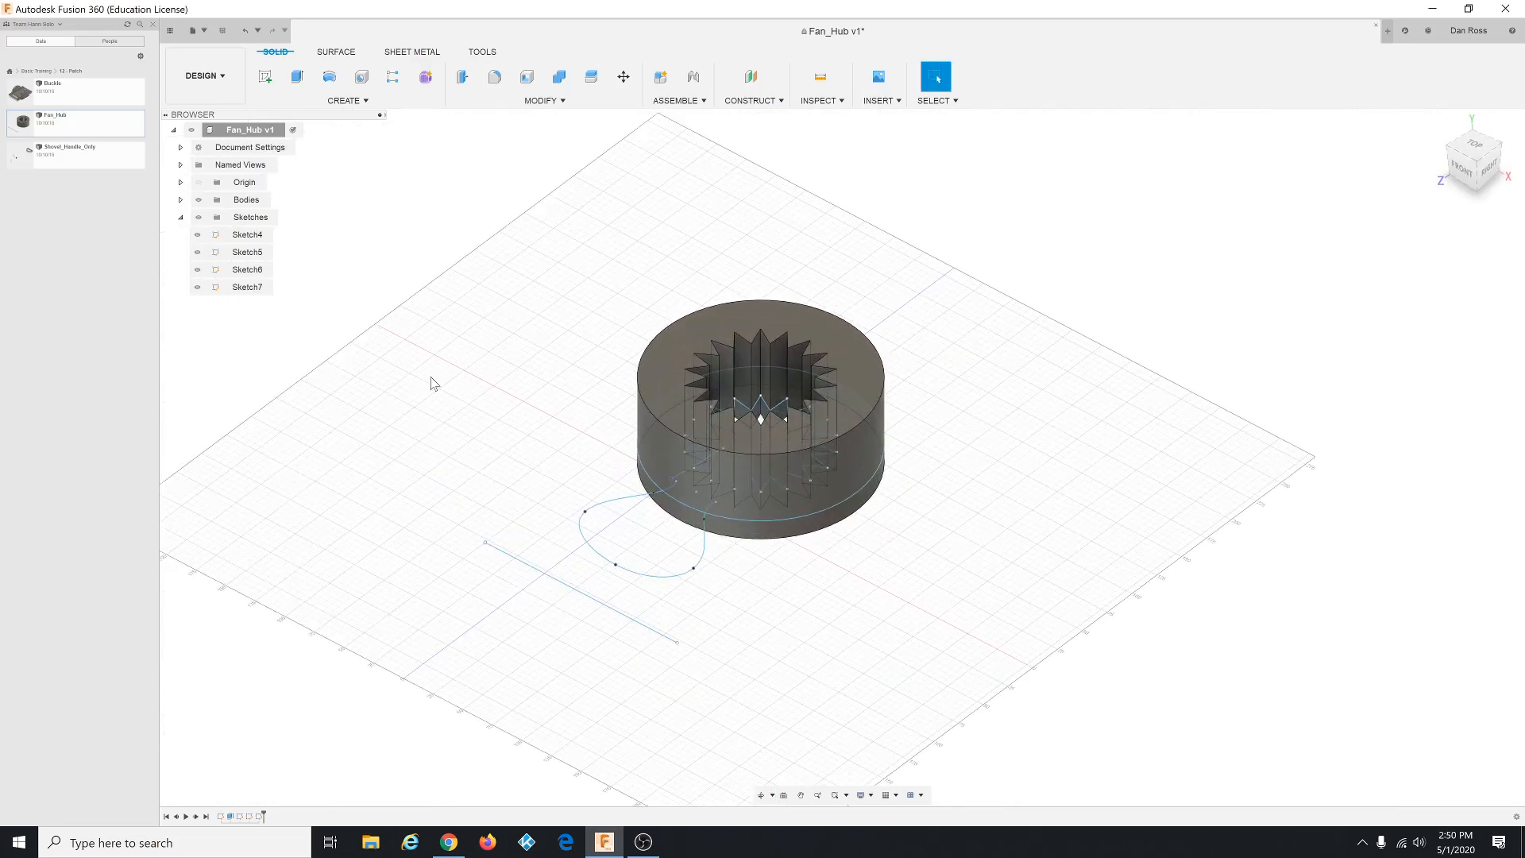
Step: Hide the bodies to examine the blade outline and profile lines relative to the hub, and show the bodies again
{"action": "left_click", "coordinate": [199, 200]}
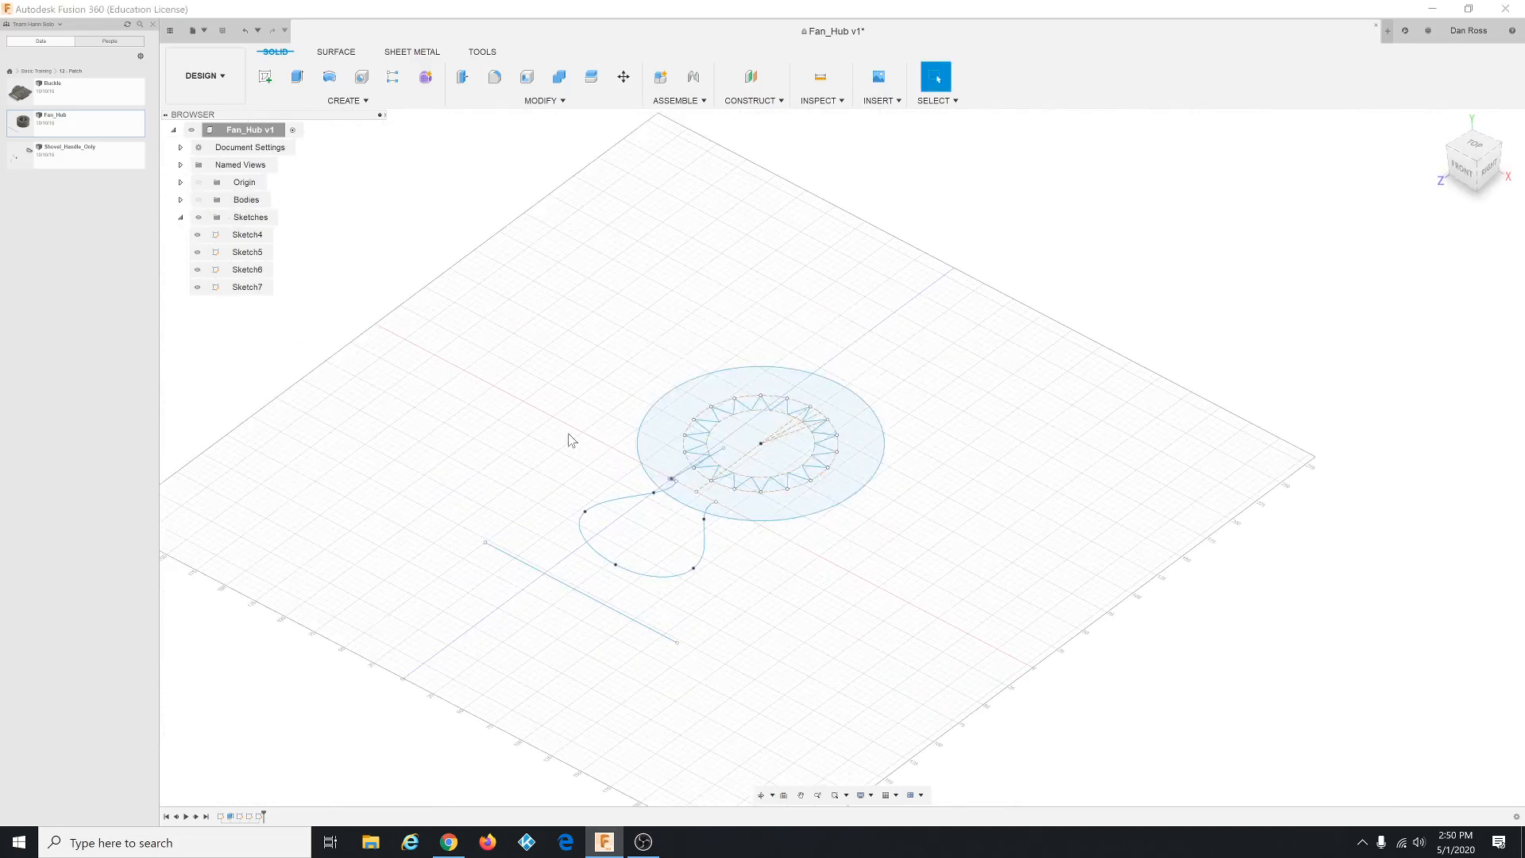
{"action": "mouse_move", "coordinate": [568, 435]}
{"action": "middle_mouse_down", "text": "shift"}
{"action": "mouse_move", "coordinate": [552, 436]}
{"action": "mouse_move", "coordinate": [582, 422]}
{"action": "mouse_move", "coordinate": [555, 402]}
{"action": "mouse_move", "coordinate": [487, 395]}
{"action": "mouse_move", "coordinate": [502, 385]}
{"action": "mouse_move", "coordinate": [562, 426]}
{"action": "mouse_move", "coordinate": [572, 517]}
{"action": "middle_mouse_up", "text": "shift"}
{"action": "key", "text": "Escape"}
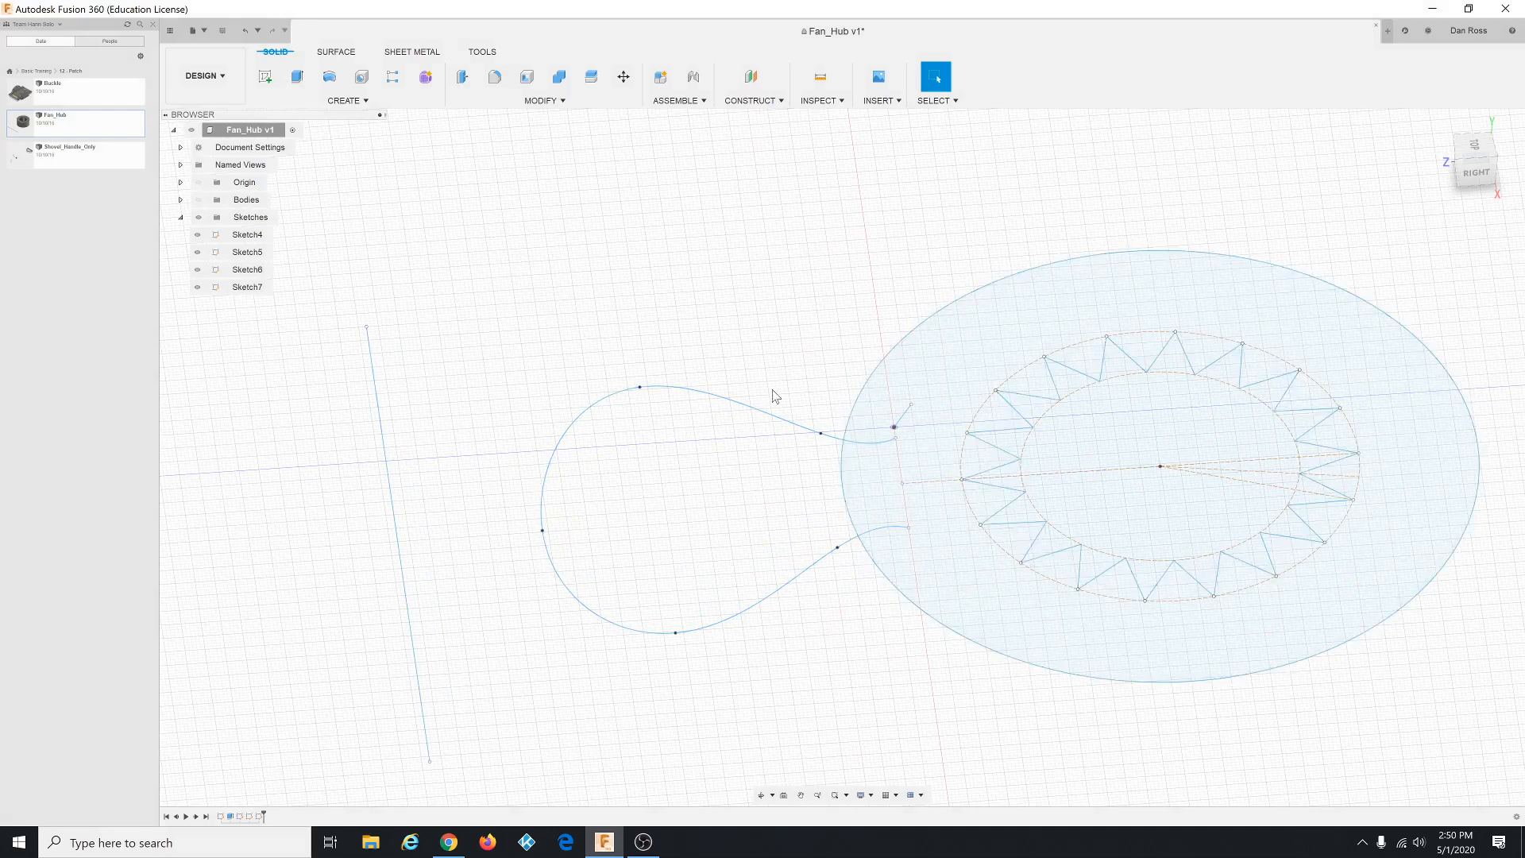
{"action": "scroll", "coordinate": [778, 373], "scroll_direction": "down", "scroll_amount": 2}
{"action": "scroll", "coordinate": [1104, 441], "scroll_direction": "down", "scroll_amount": 3}
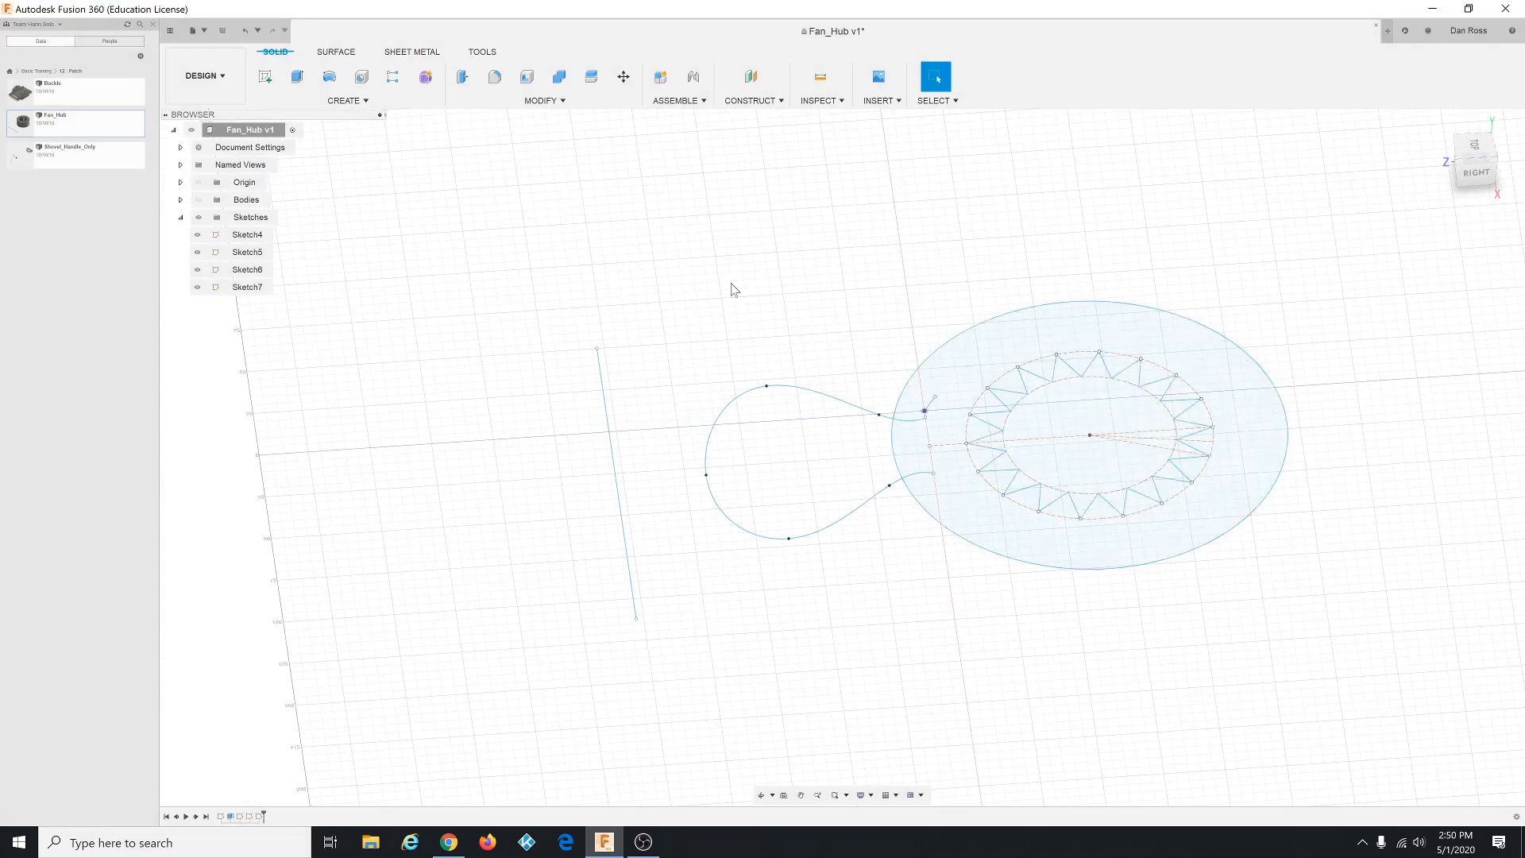
{"action": "left_click", "coordinate": [197, 199]}
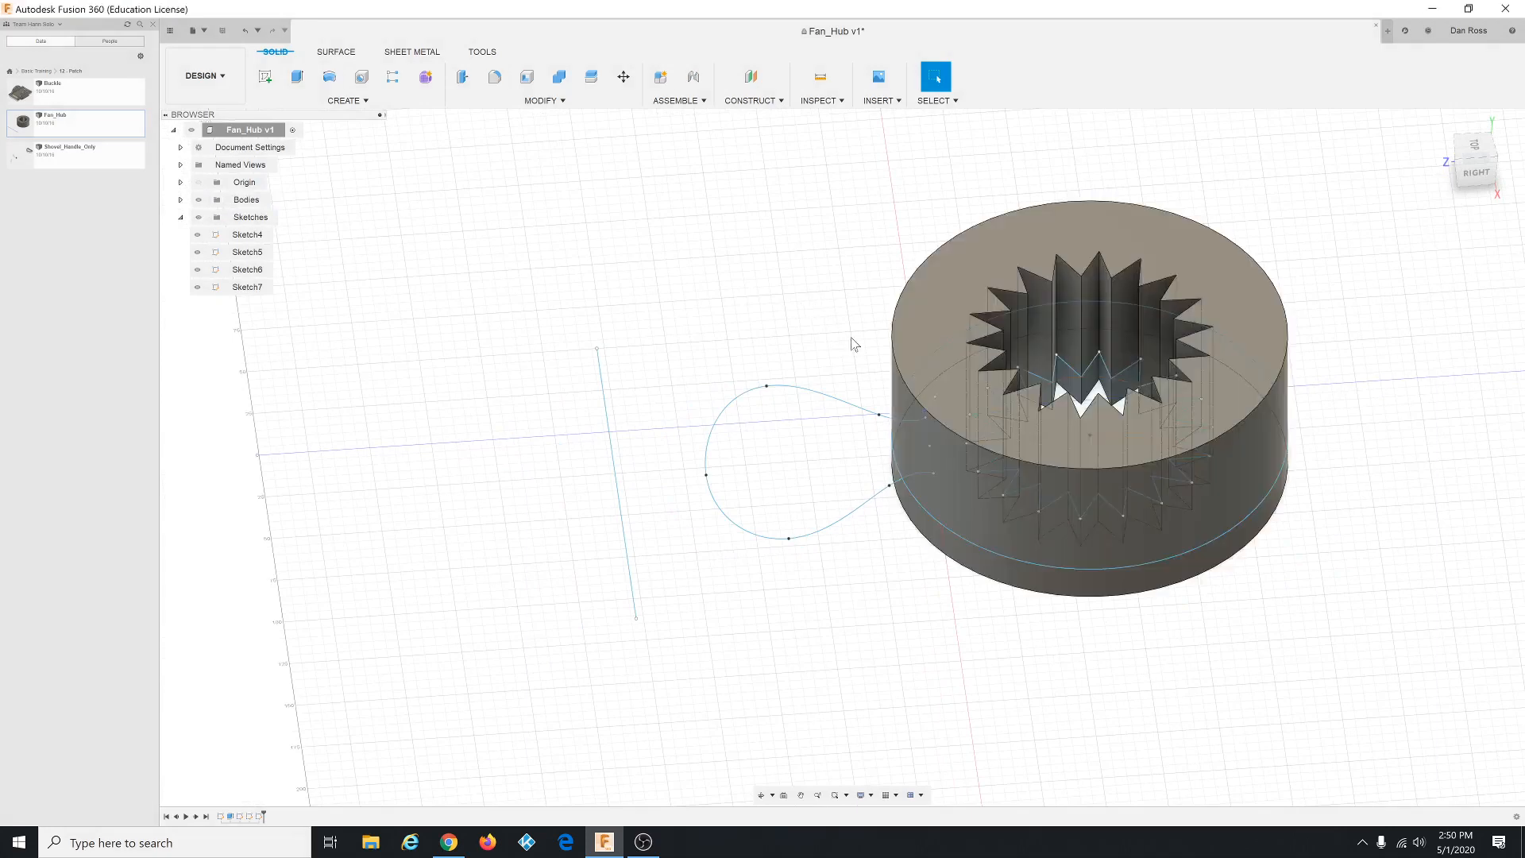
{"action": "middle_click_drag", "start_coordinate": [918, 358], "coordinate": [964, 376], "text": "shift"}
{"action": "scroll", "coordinate": [724, 437], "scroll_direction": "down", "scroll_amount": 2}
{"action": "scroll", "coordinate": [725, 438], "scroll_direction": "down", "scroll_amount": 1}
{"action": "scroll", "coordinate": [943, 375], "scroll_direction": "up", "scroll_amount": 5}
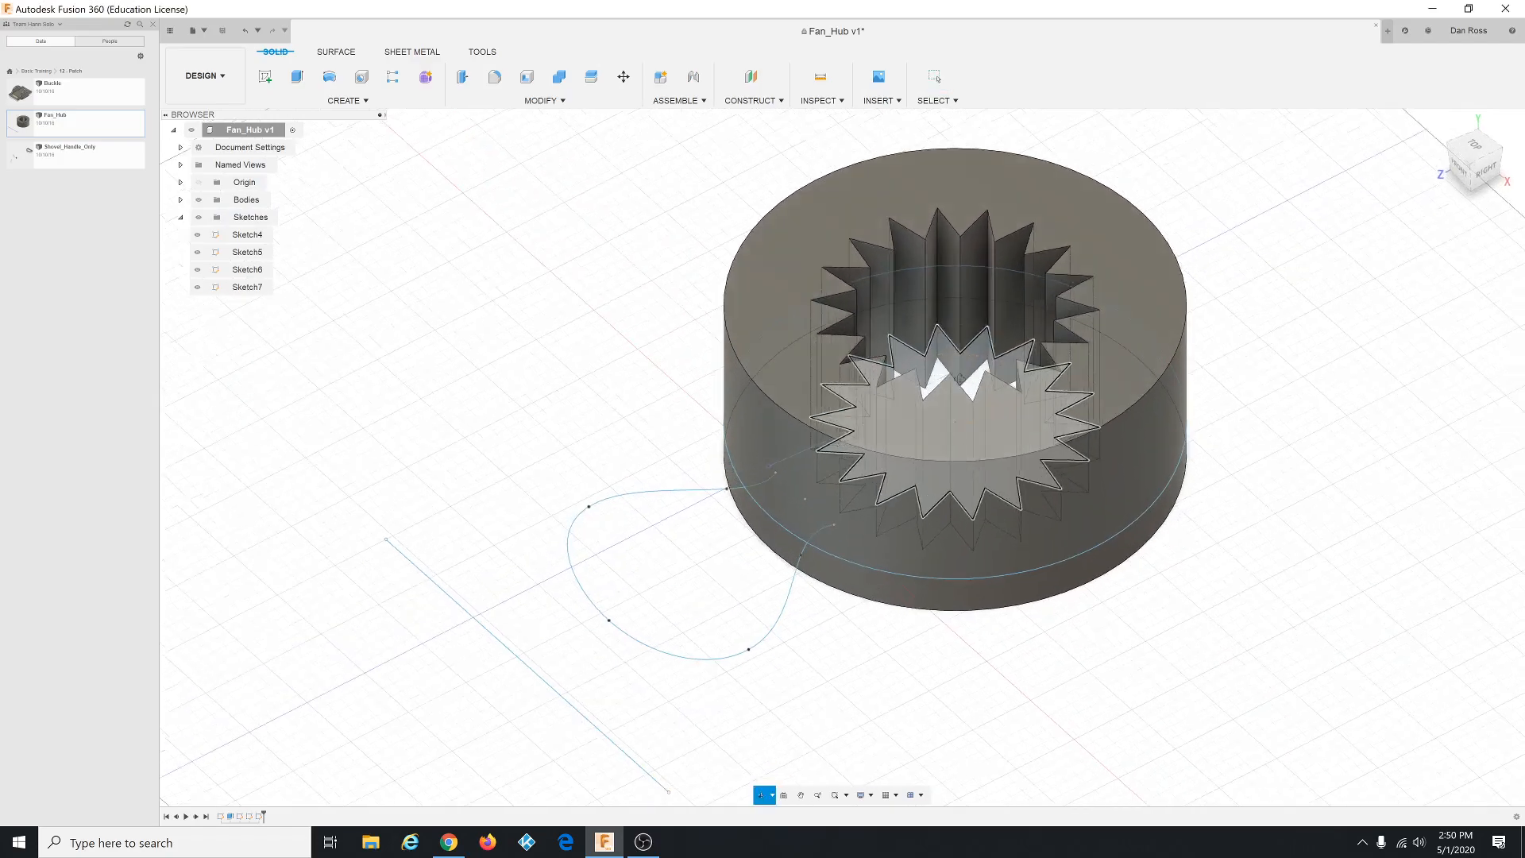
Step: Hide all bodies for a clear view of the hub line and the outer blade line
{"action": "left_click", "coordinate": [198, 200]}
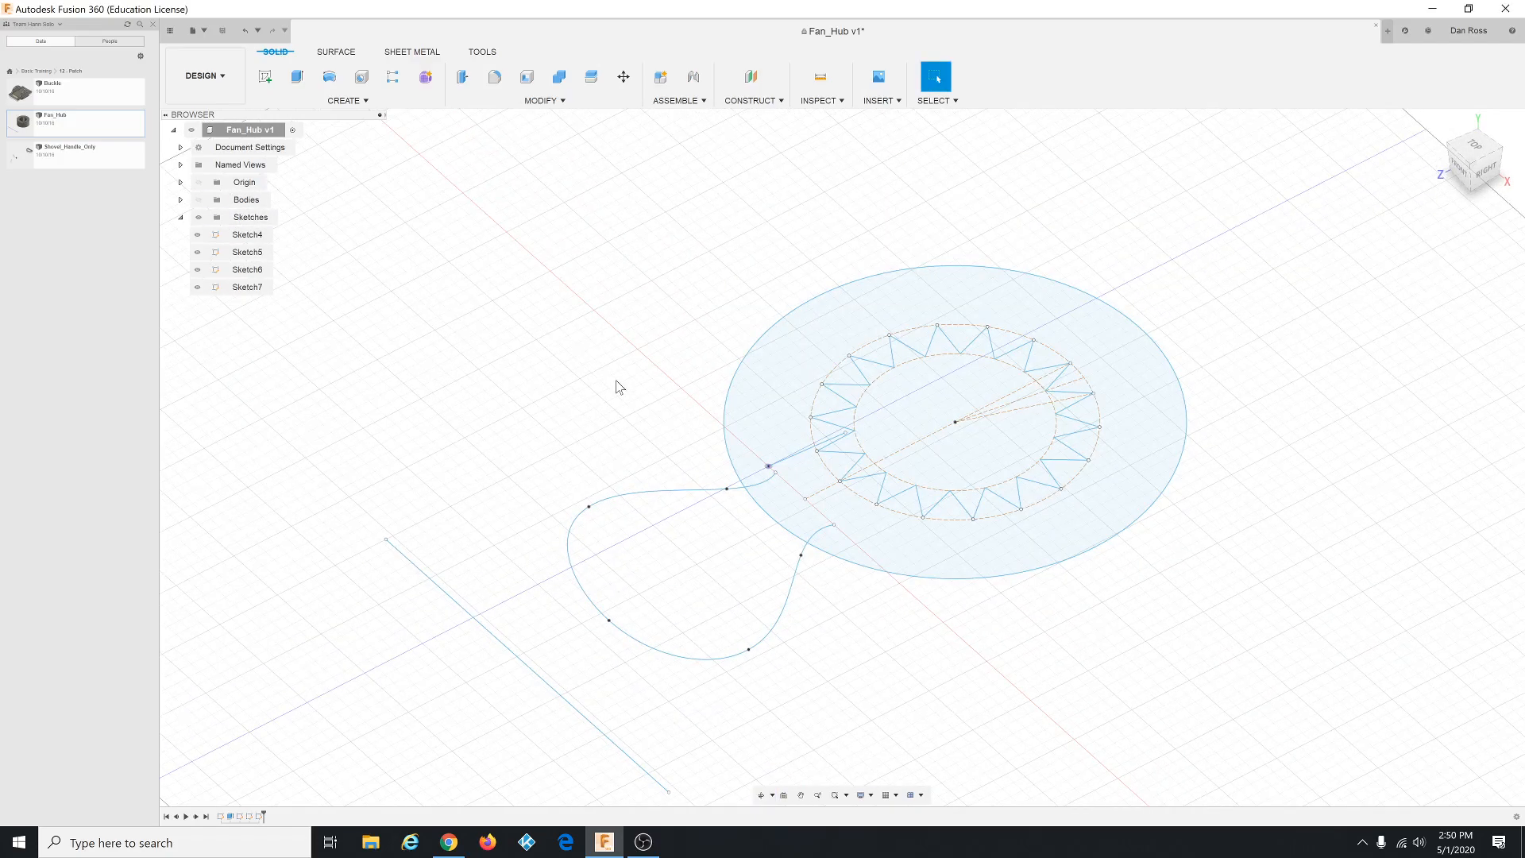
{"action": "mouse_move", "coordinate": [616, 384]}
{"action": "middle_mouse_down", "text": "shift"}
{"action": "mouse_move", "coordinate": [589, 364]}
{"action": "mouse_move", "coordinate": [603, 357]}
{"action": "middle_mouse_up", "text": "shift"}
{"action": "key", "text": "Escape"}
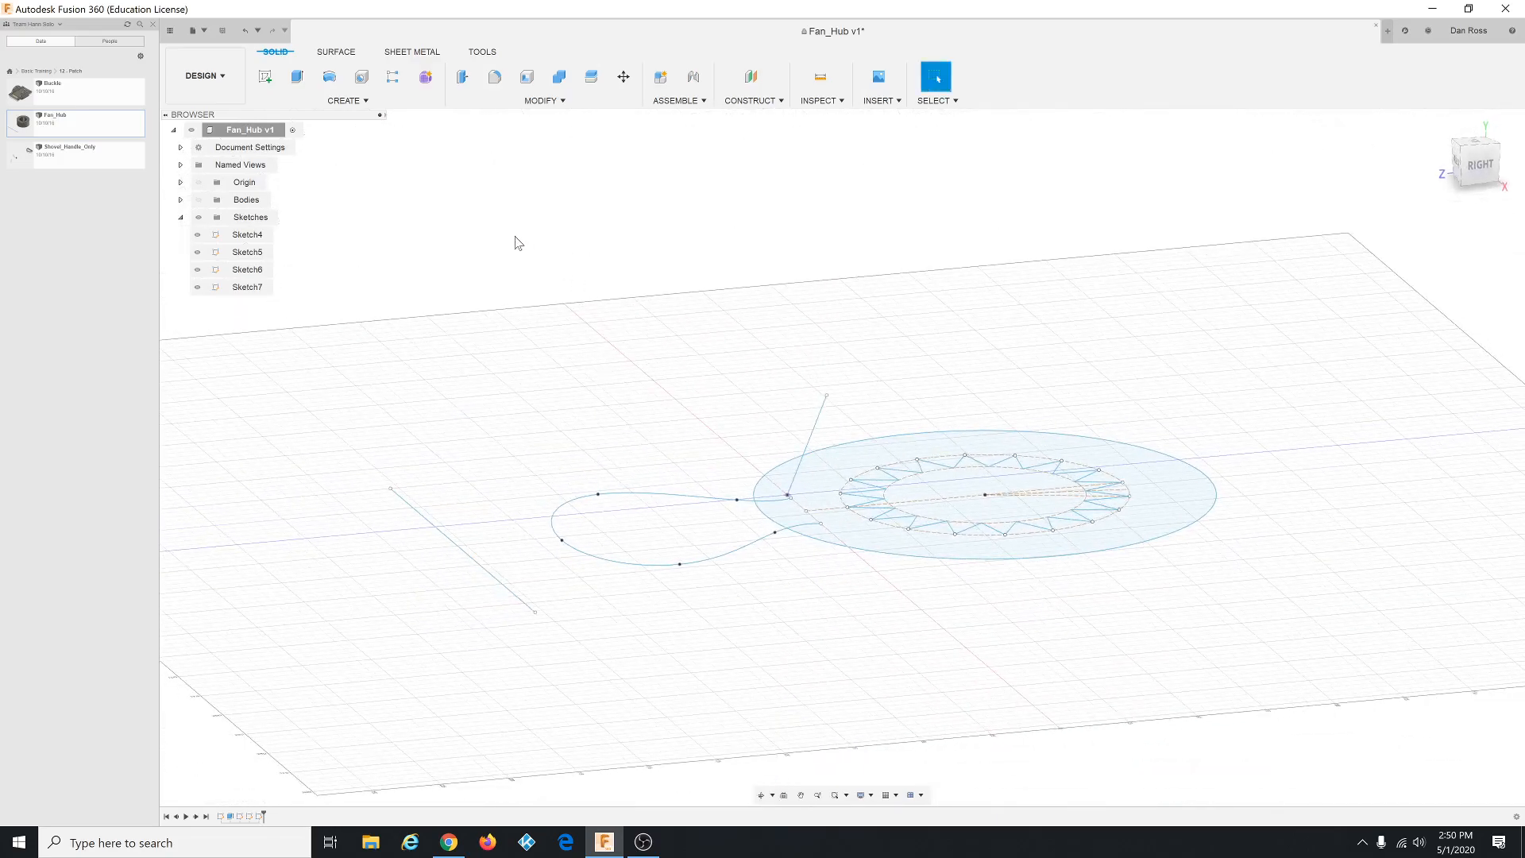
Step: Loft a surface as a new body from the slanted line inside the hub to the straight line outside it
{"action": "left_click", "coordinate": [337, 53]}
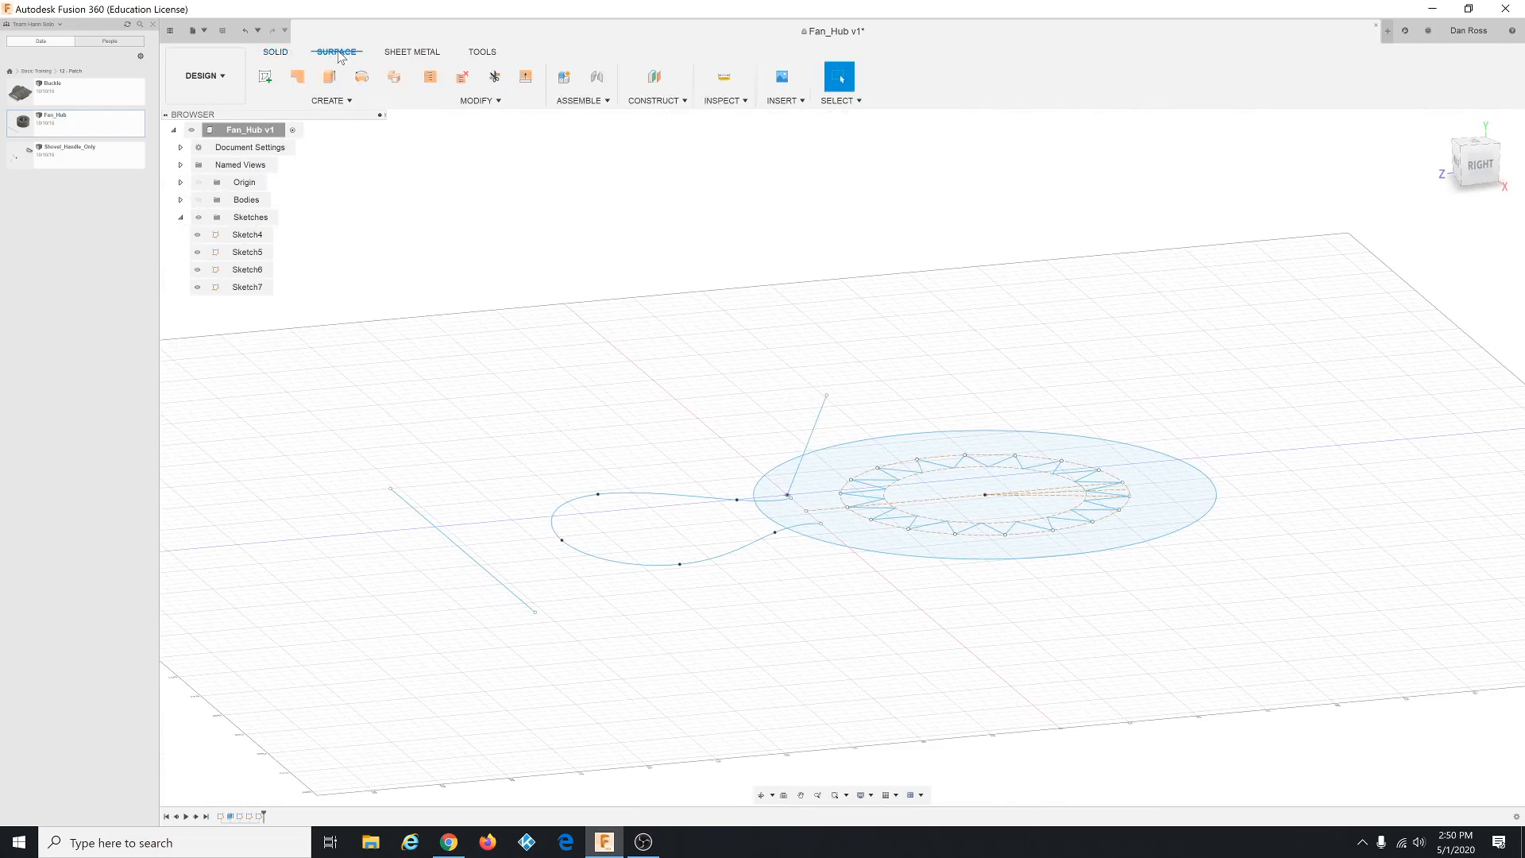
{"action": "left_click", "coordinate": [341, 98]}
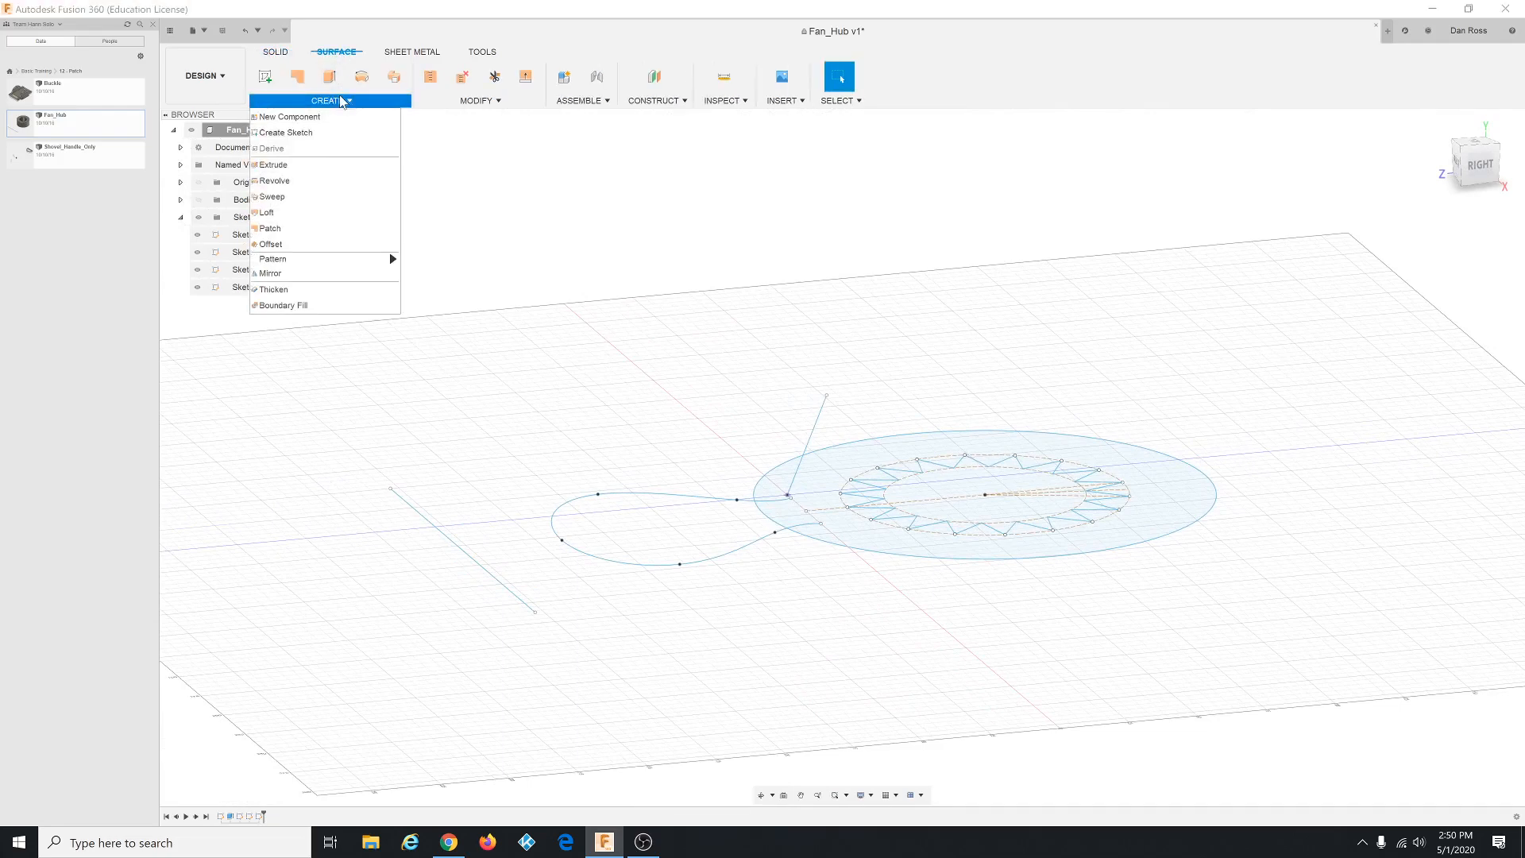
{"action": "left_click", "coordinate": [301, 224]}
{"action": "left_click", "coordinate": [811, 436]}
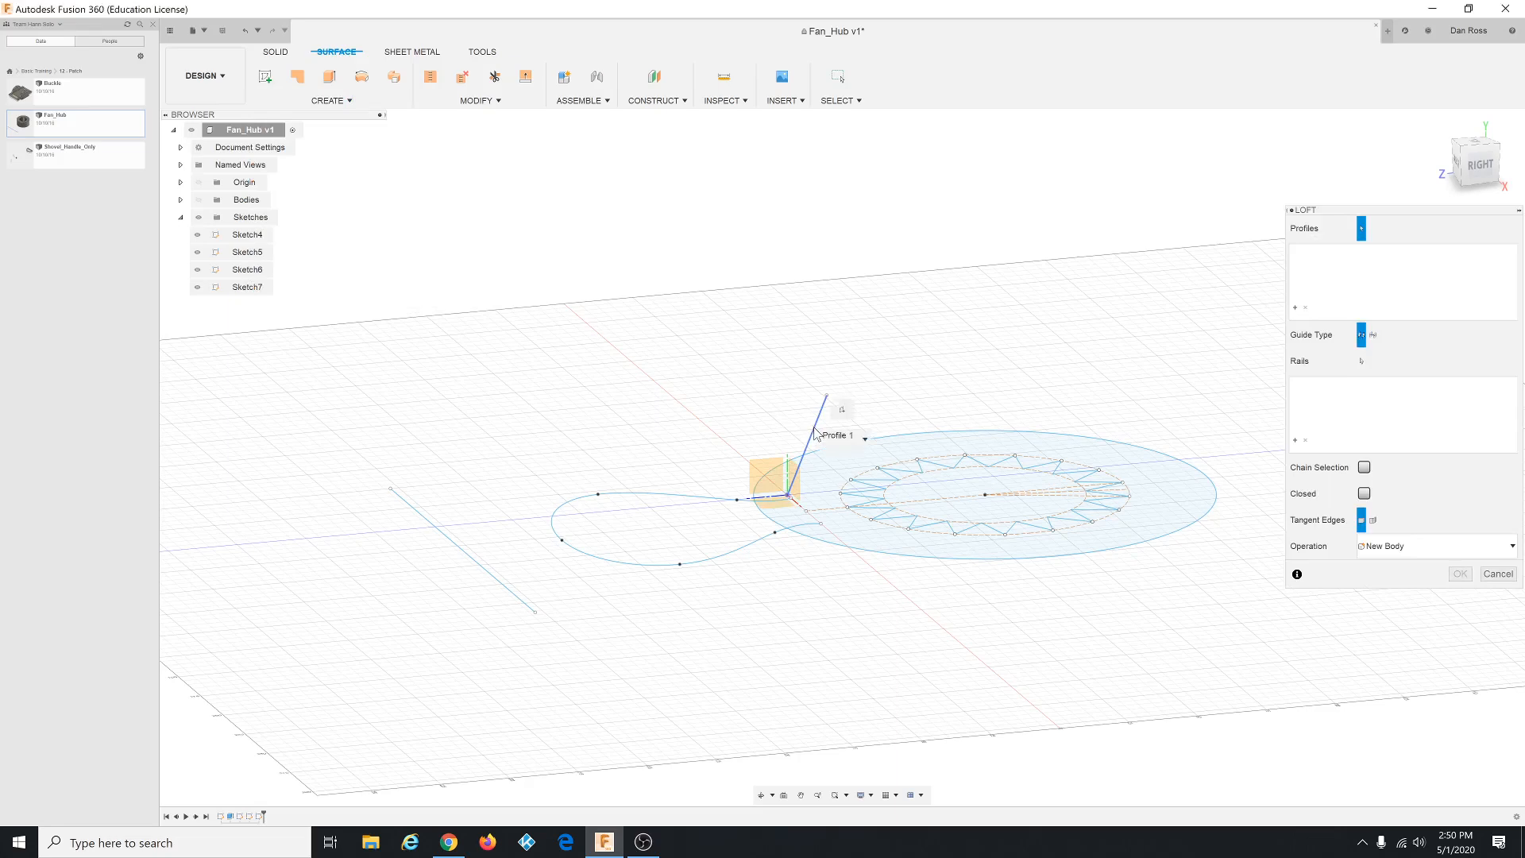
{"action": "left_click", "coordinate": [468, 557]}
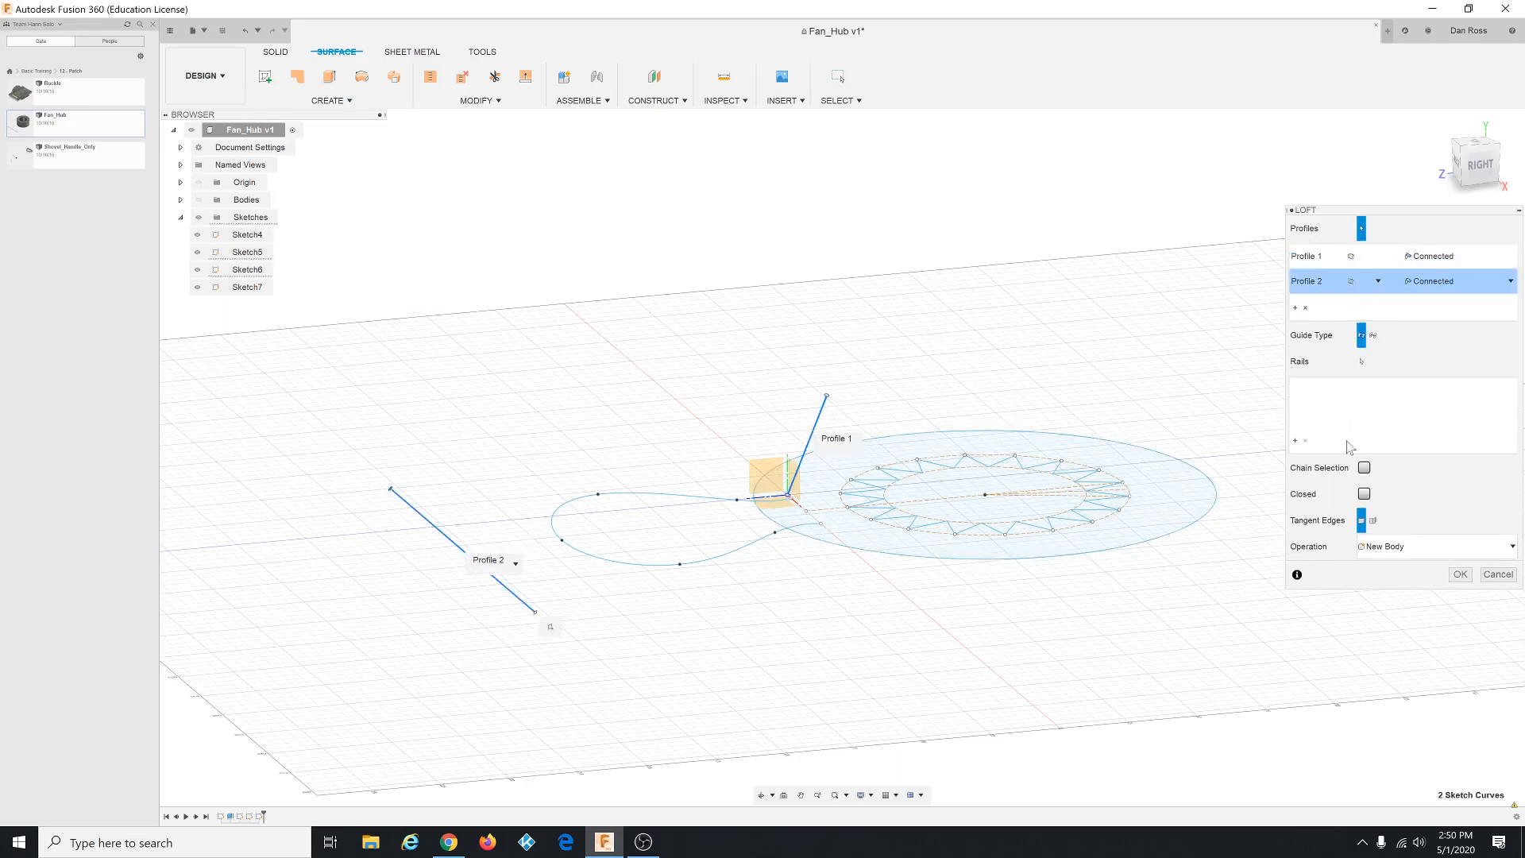
{"action": "middle_click_drag", "start_coordinate": [1009, 383], "coordinate": [1022, 392], "text": "shift"}
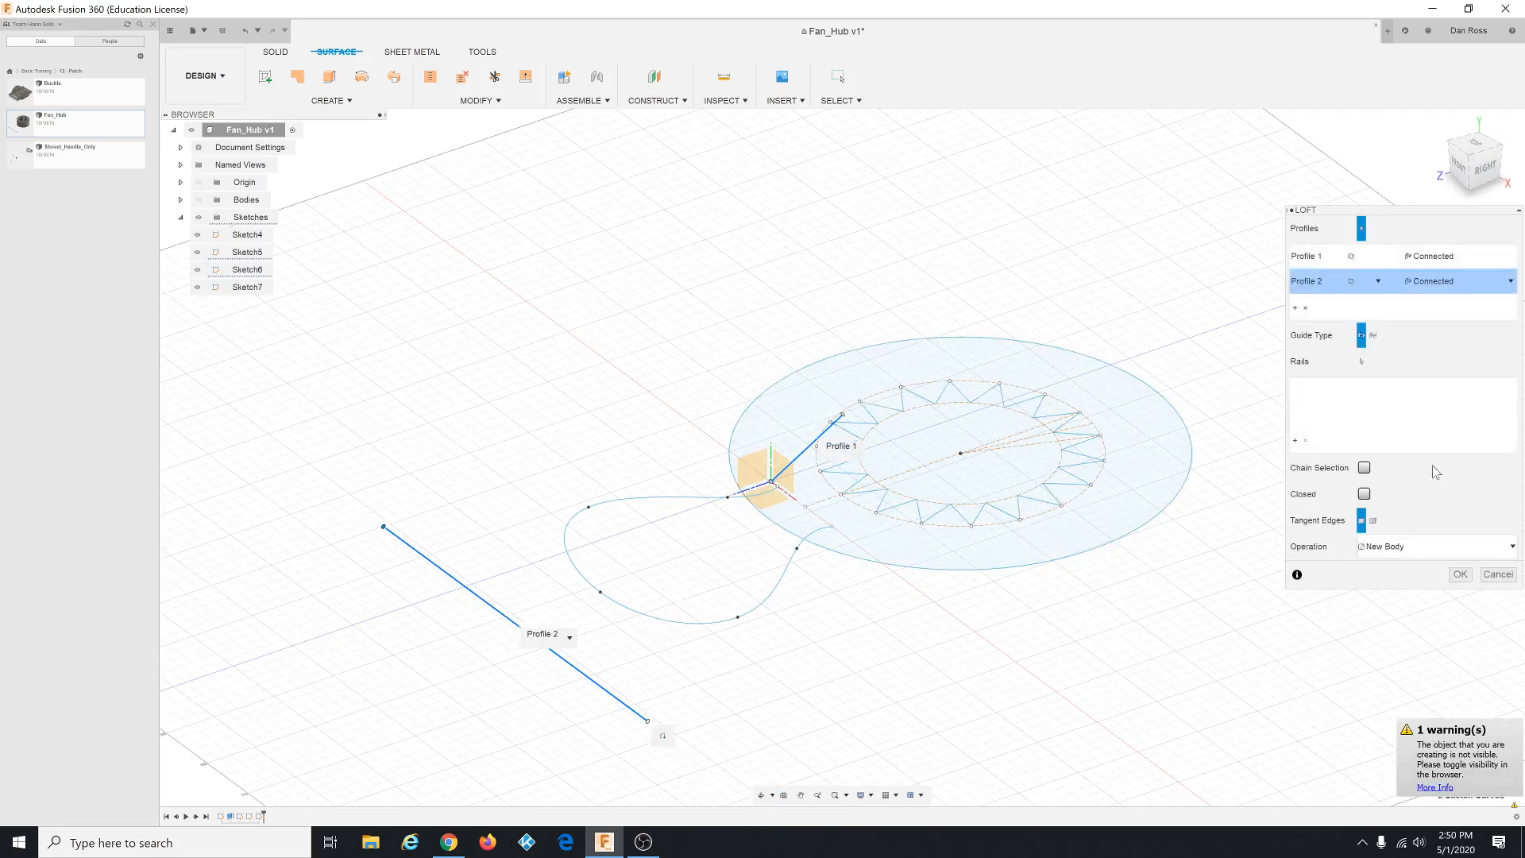
{"action": "left_click", "coordinate": [1460, 574]}
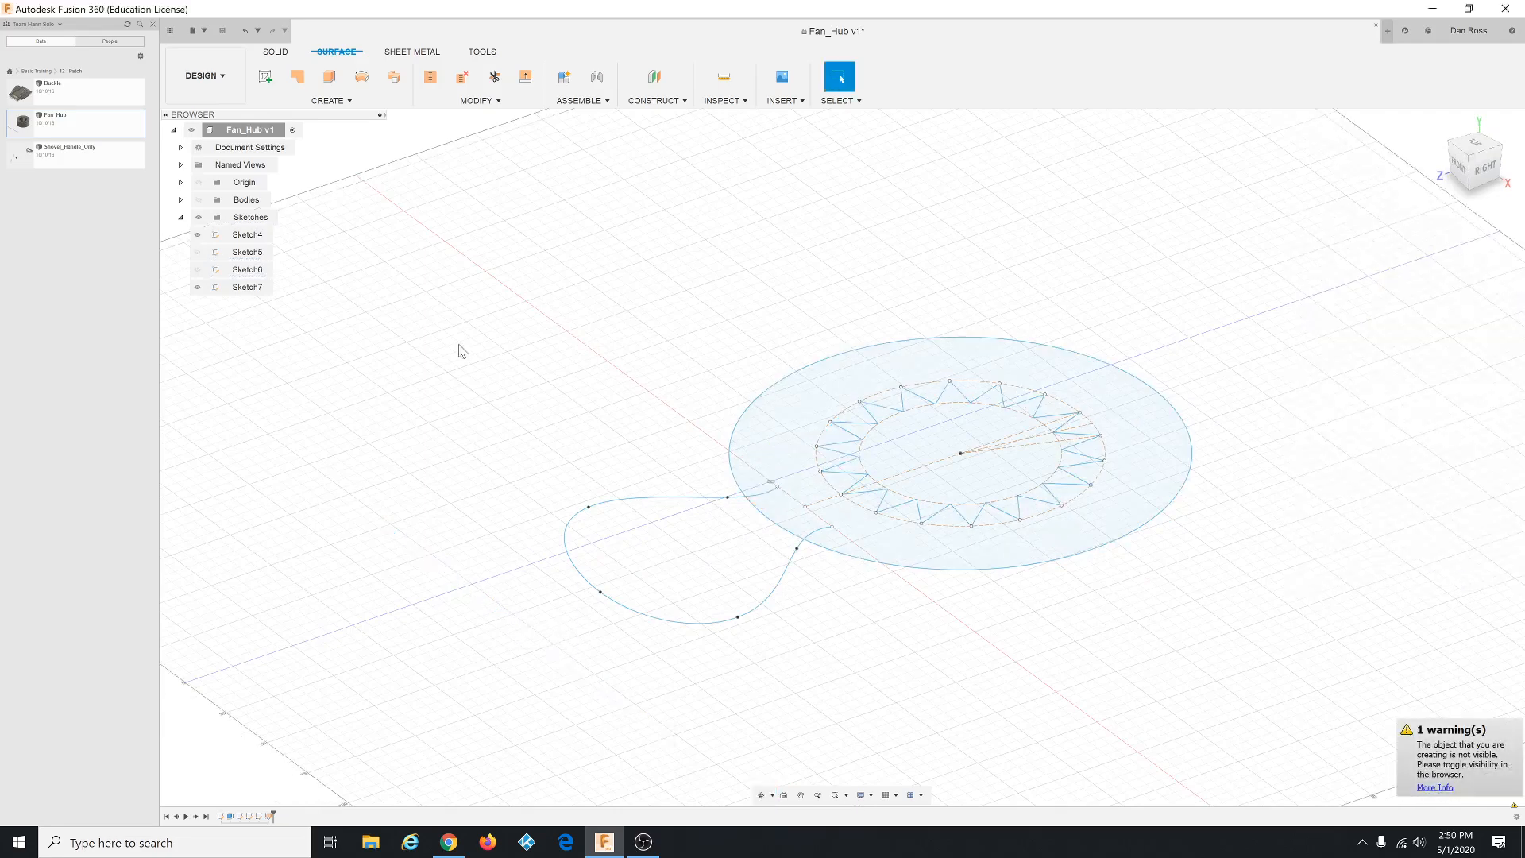
Step: Turn the bodies' visibility back on and inspect the lofted surface against the hub and the blade outline
{"action": "left_click", "coordinate": [197, 200]}
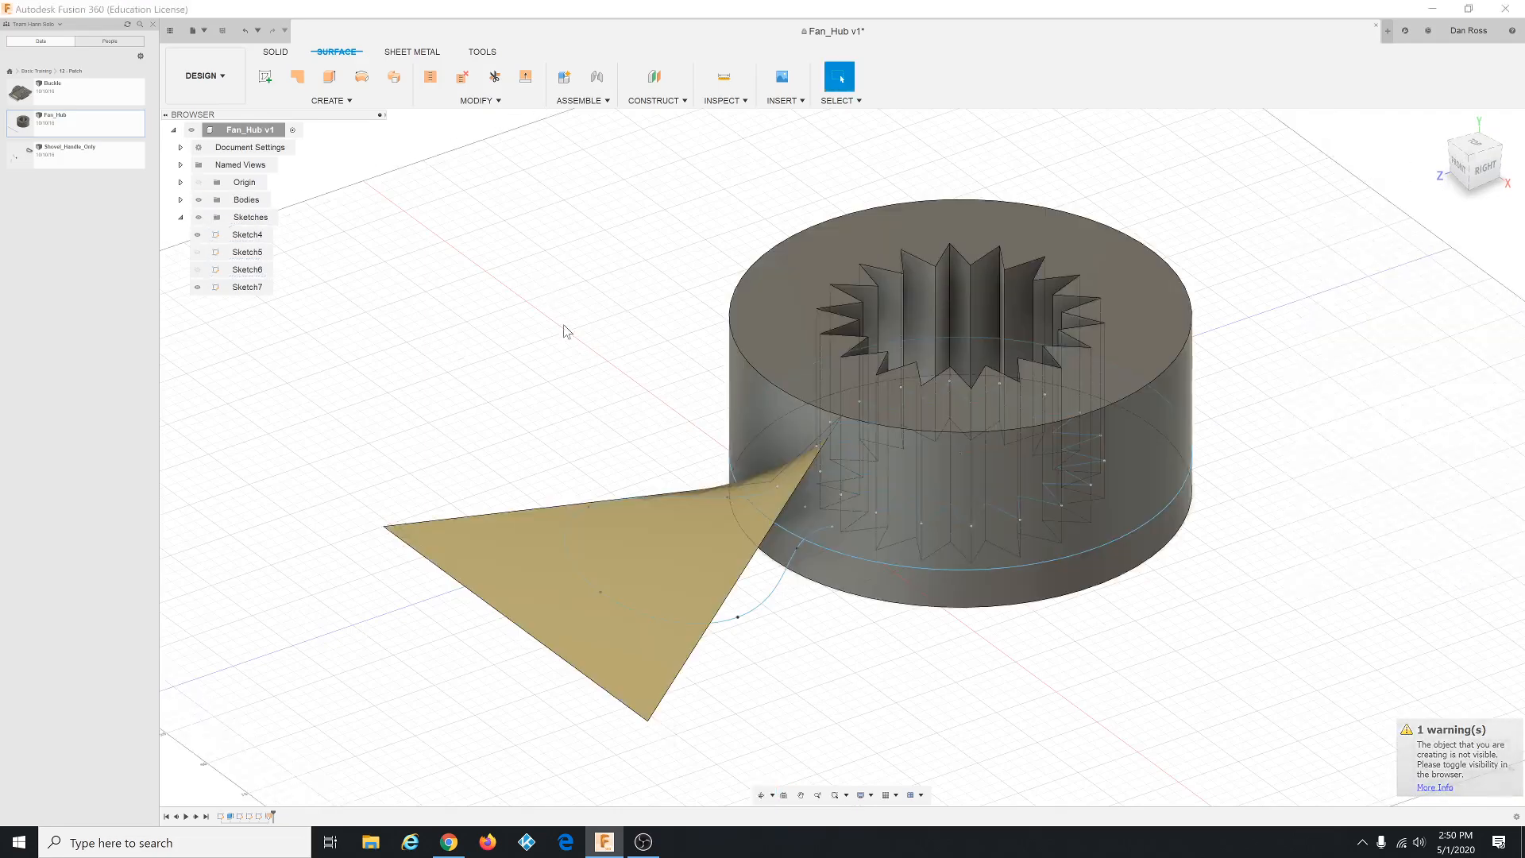
{"action": "mouse_move", "coordinate": [564, 325]}
{"action": "middle_mouse_down", "text": "shift"}
{"action": "mouse_move", "coordinate": [564, 352]}
{"action": "mouse_move", "coordinate": [589, 362]}
{"action": "middle_mouse_up", "text": "shift"}
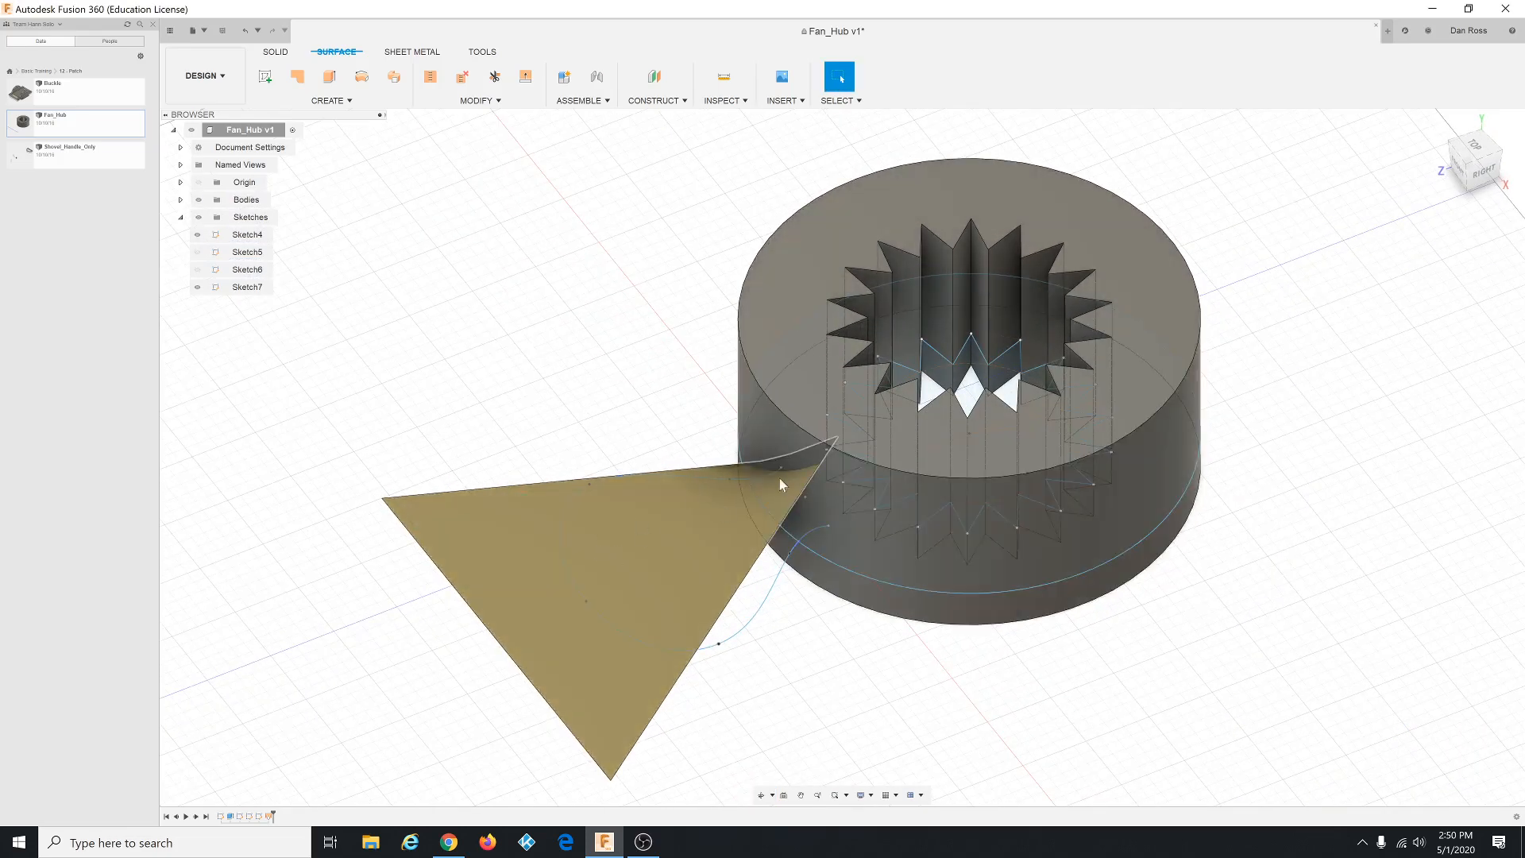
{"action": "mouse_move", "coordinate": [735, 521]}
{"action": "middle_mouse_down", "text": "shift"}
{"action": "mouse_move", "coordinate": [670, 453]}
{"action": "mouse_move", "coordinate": [672, 421]}
{"action": "mouse_move", "coordinate": [688, 442]}
{"action": "middle_mouse_up", "text": "shift"}
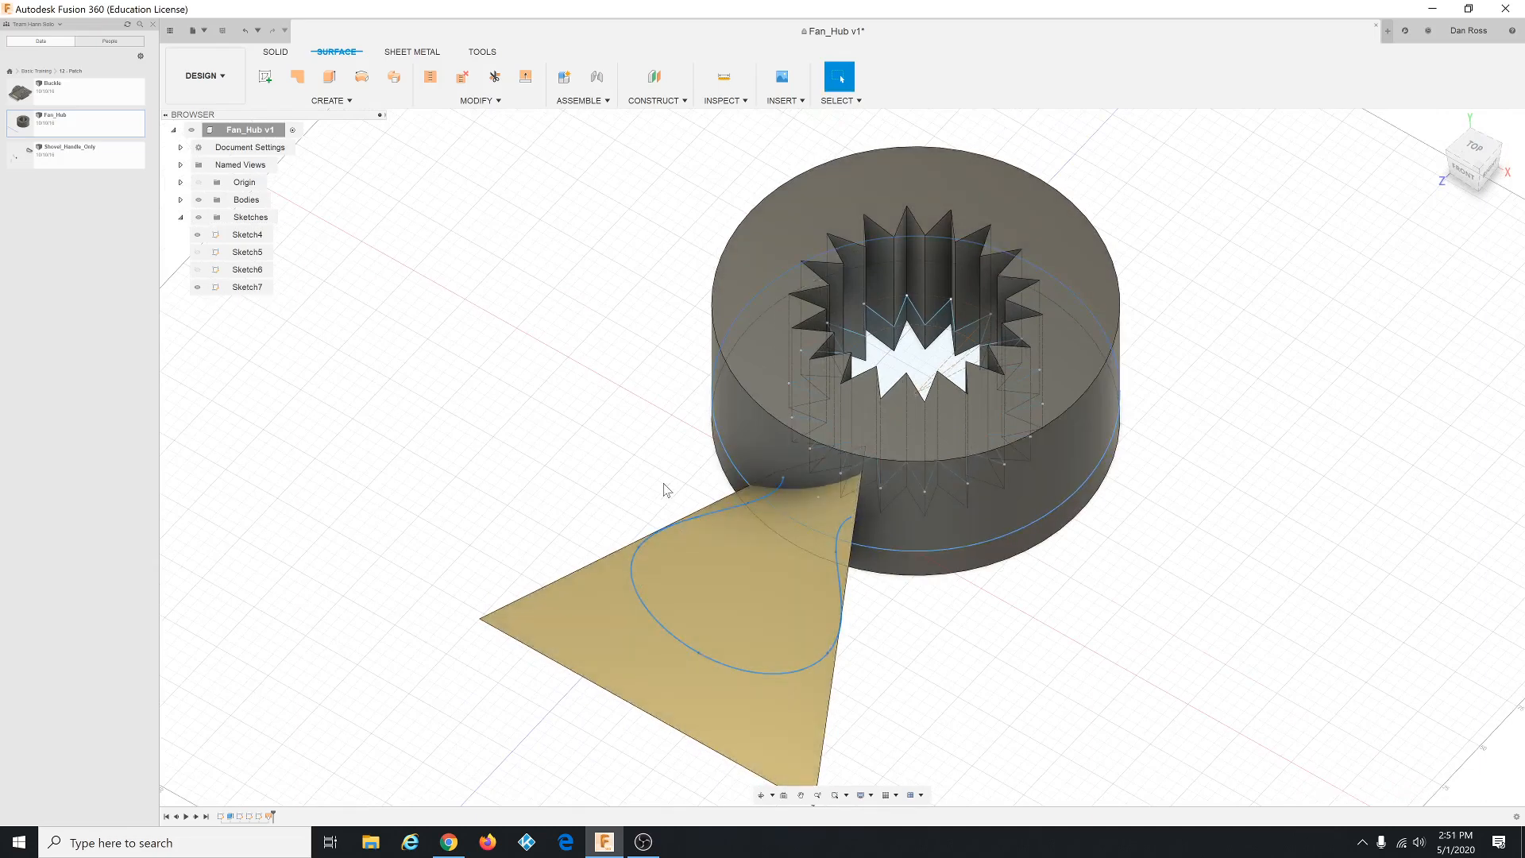
Step: Trim the lofted surface with the blade-outline spline, removing the area outside the outline
{"action": "left_click", "coordinate": [483, 104]}
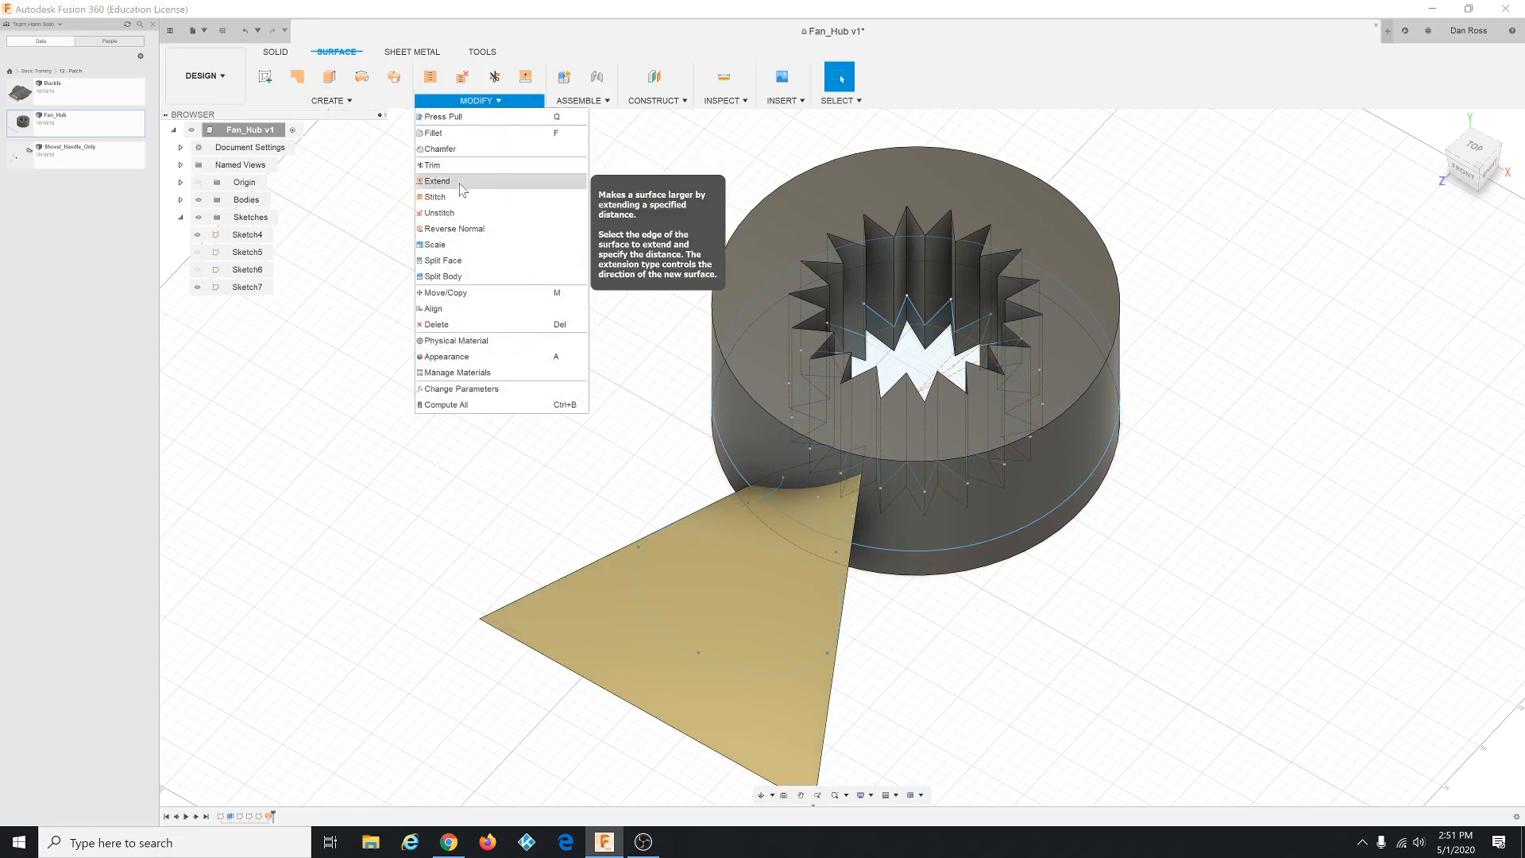
{"action": "left_click", "coordinate": [433, 164]}
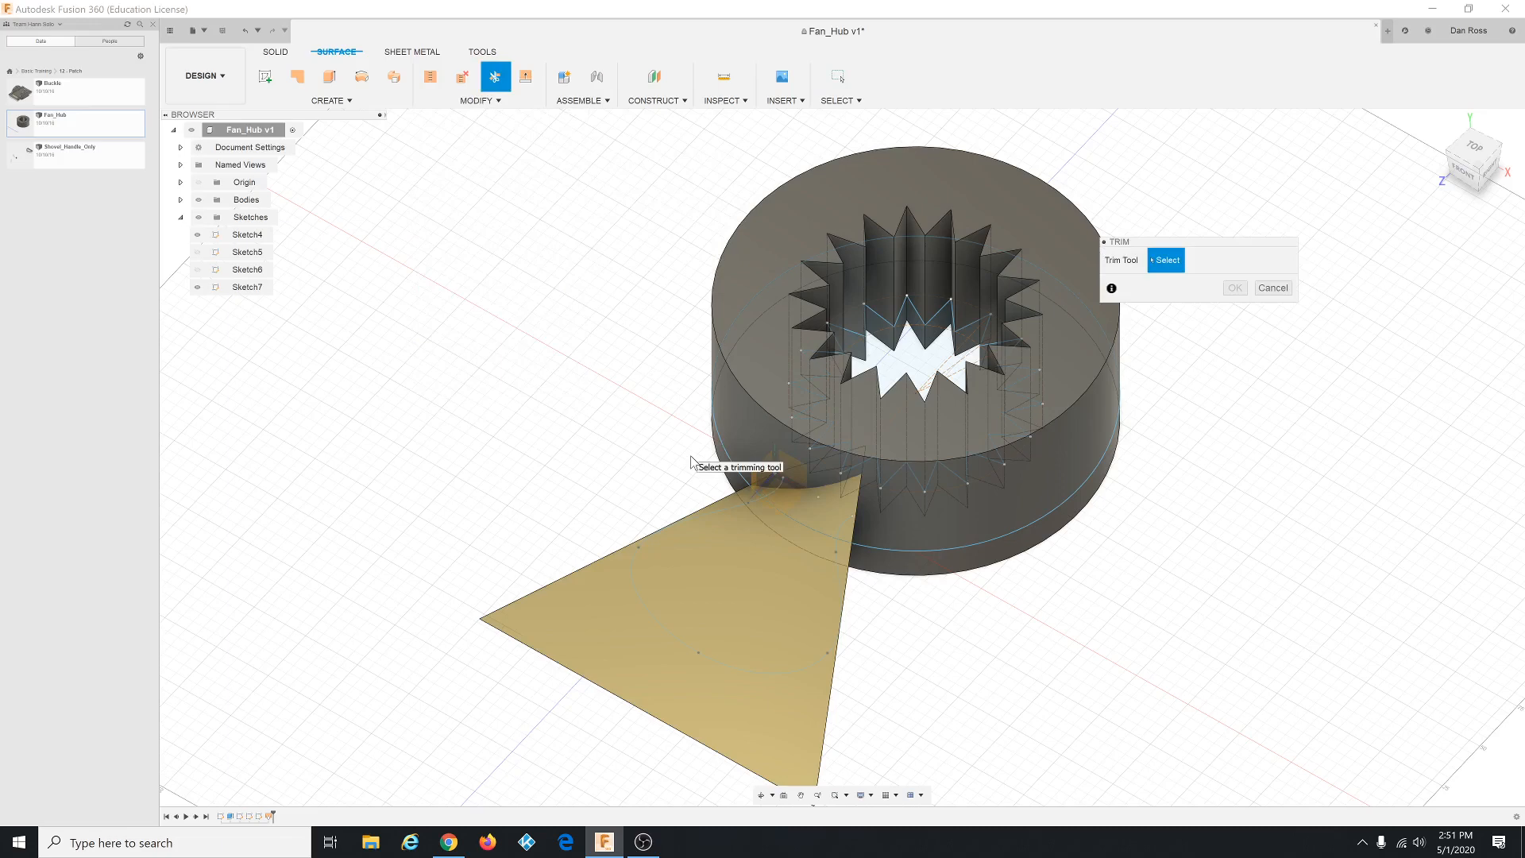
{"action": "left_click", "coordinate": [730, 509]}
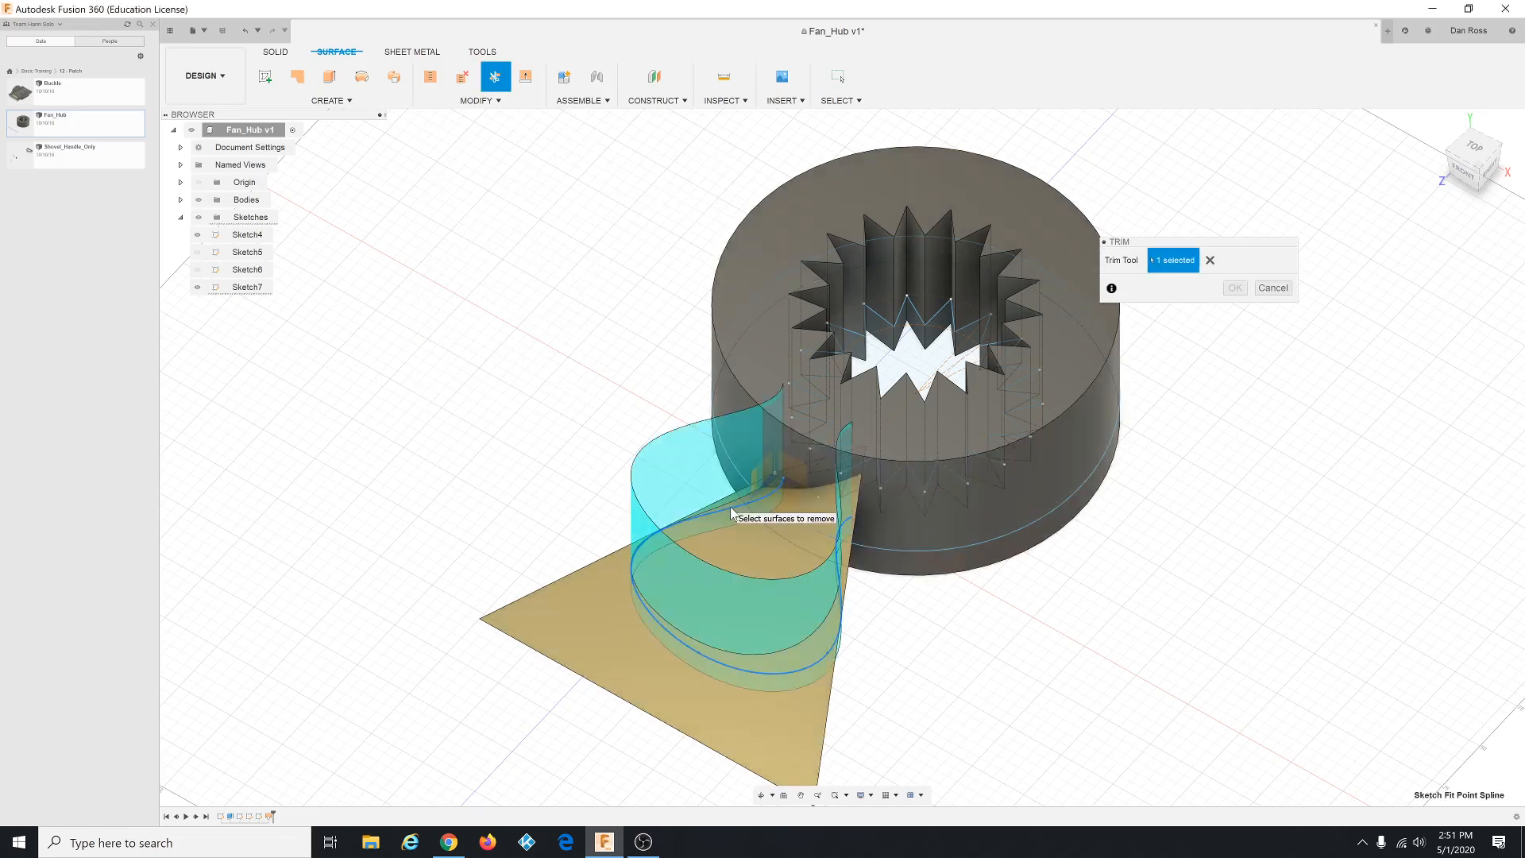
{"action": "left_click", "coordinate": [588, 616]}
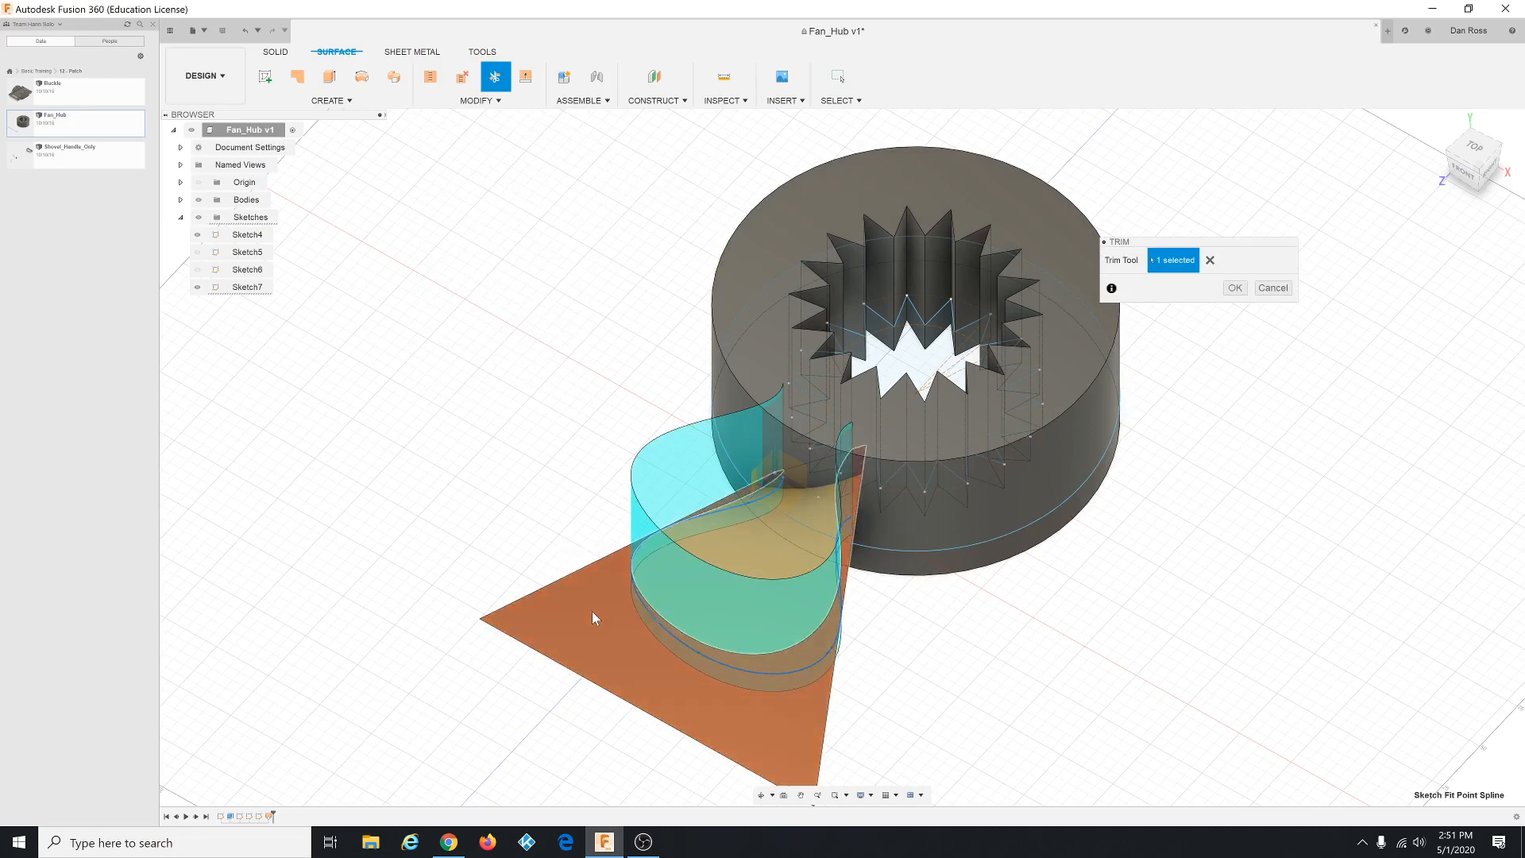
{"action": "left_click", "coordinate": [1237, 290]}
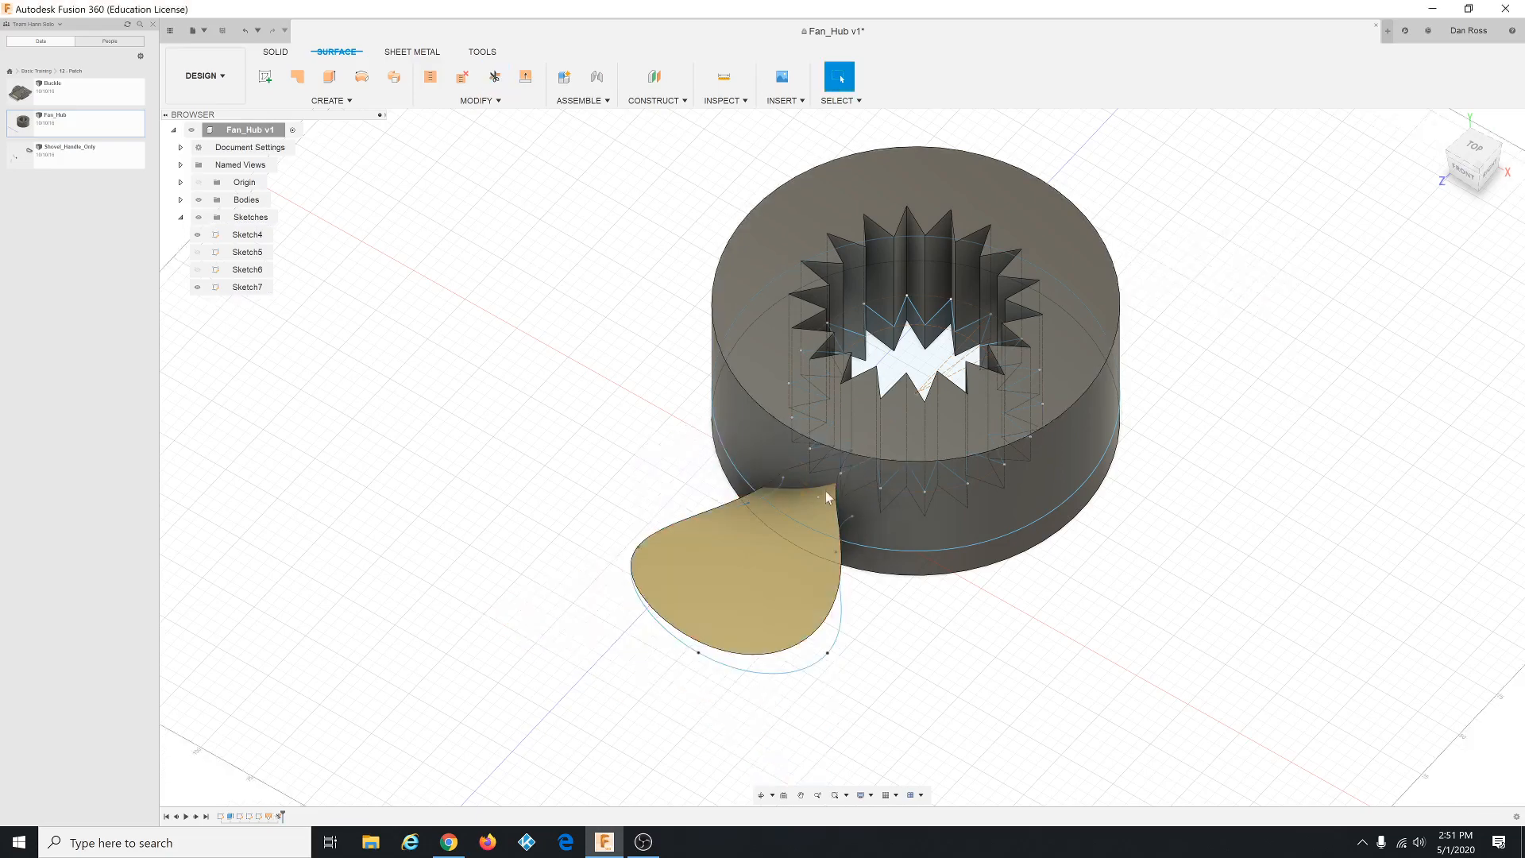
Step: Thicken the trimmed blade surface symmetrically by 2 mm as a new body
{"action": "middle_click_drag", "start_coordinate": [743, 465], "coordinate": [807, 534], "text": "shift"}
{"action": "scroll", "coordinate": [704, 477], "scroll_direction": "down", "scroll_amount": 3}
{"action": "scroll", "coordinate": [625, 435], "scroll_direction": "down", "scroll_amount": 2}
{"action": "scroll", "coordinate": [761, 548], "scroll_direction": "up", "scroll_amount": 3}
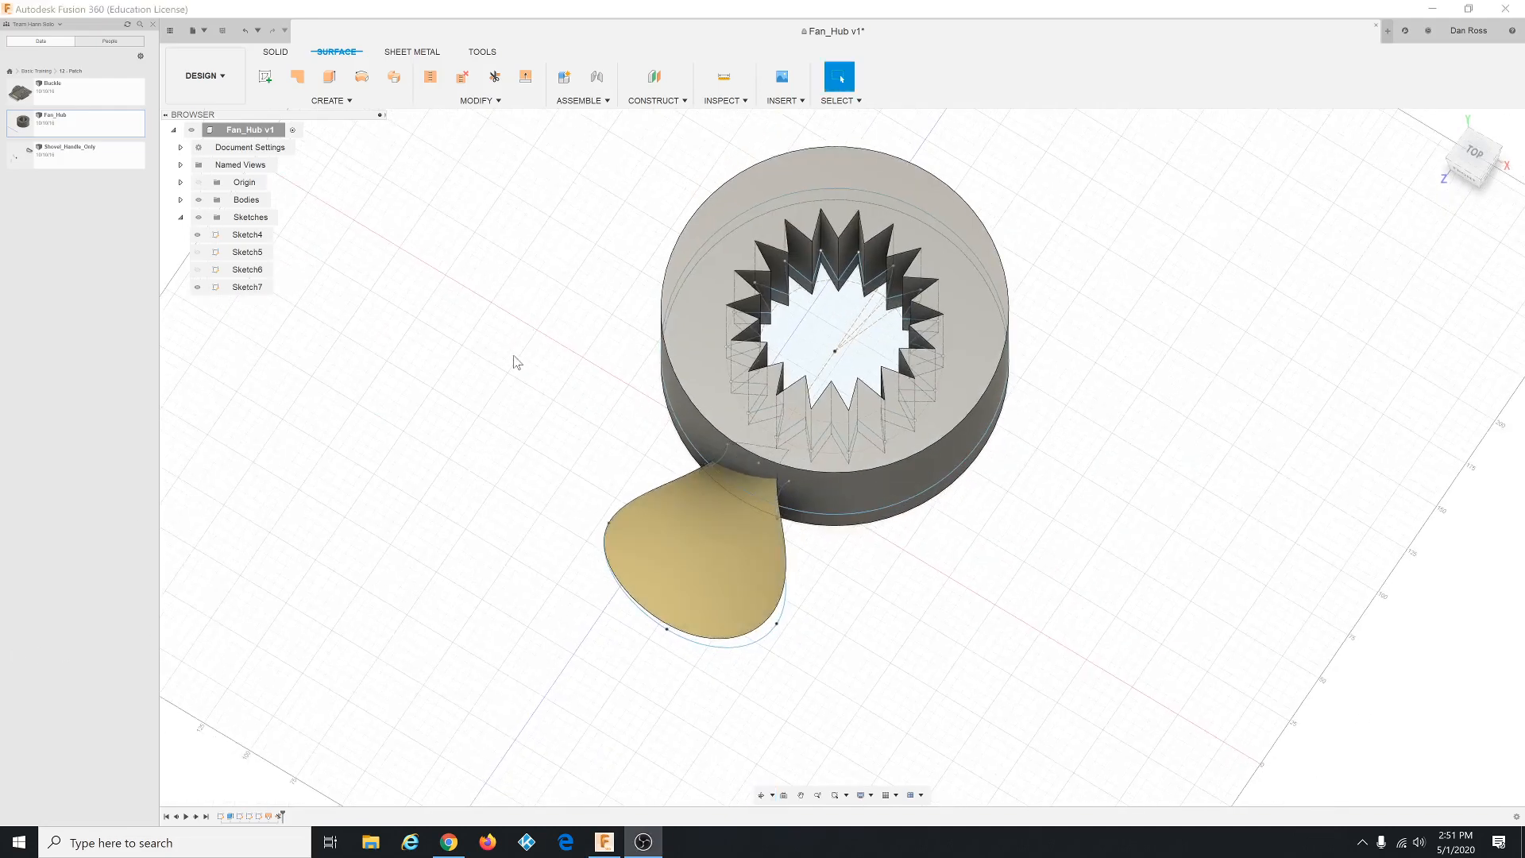
{"action": "left_click", "coordinate": [336, 101]}
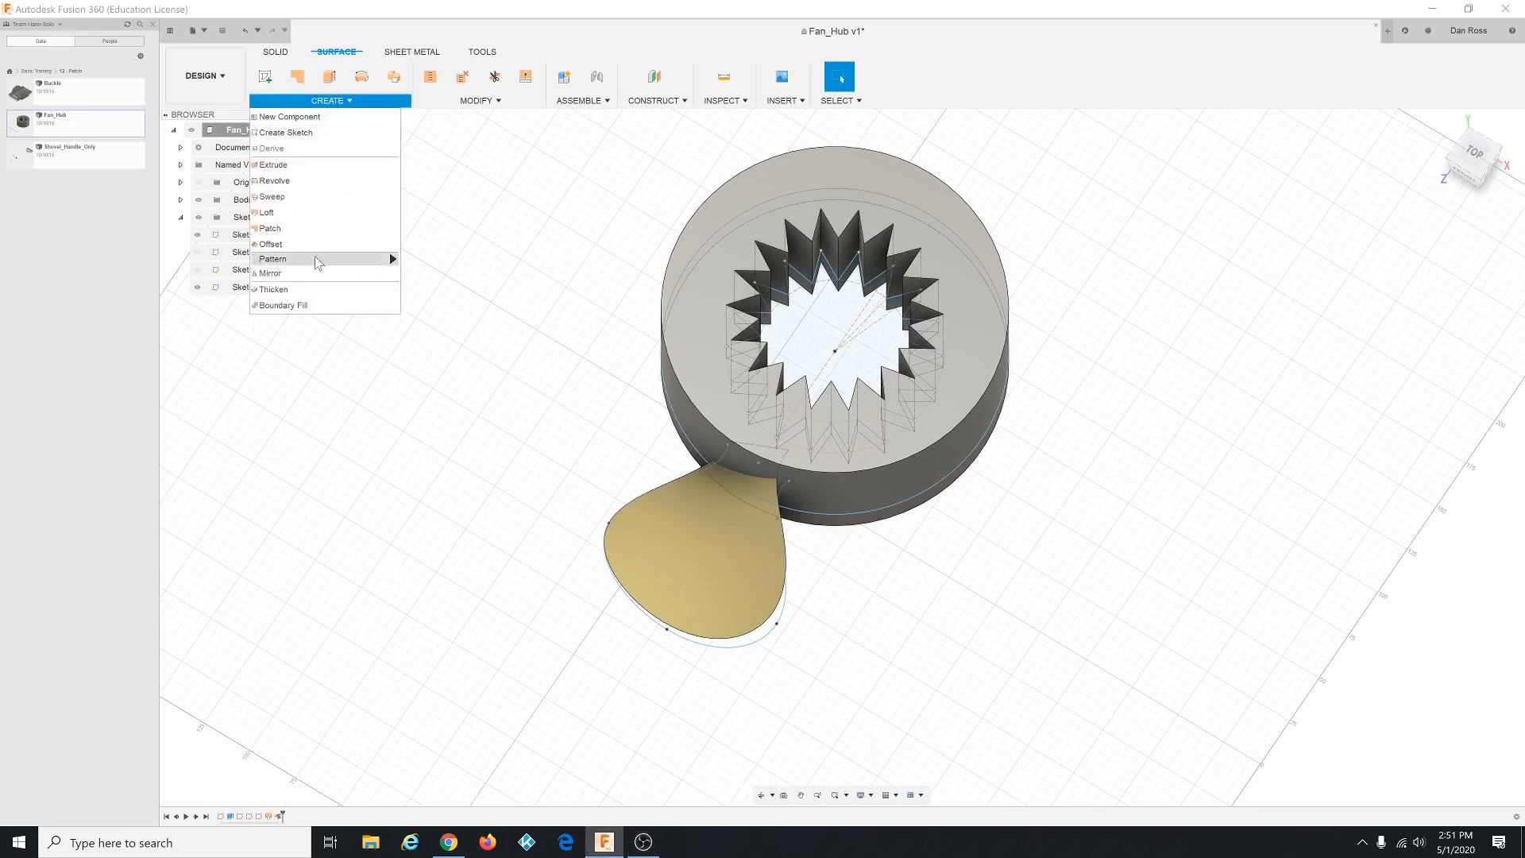
{"action": "left_click", "coordinate": [307, 293]}
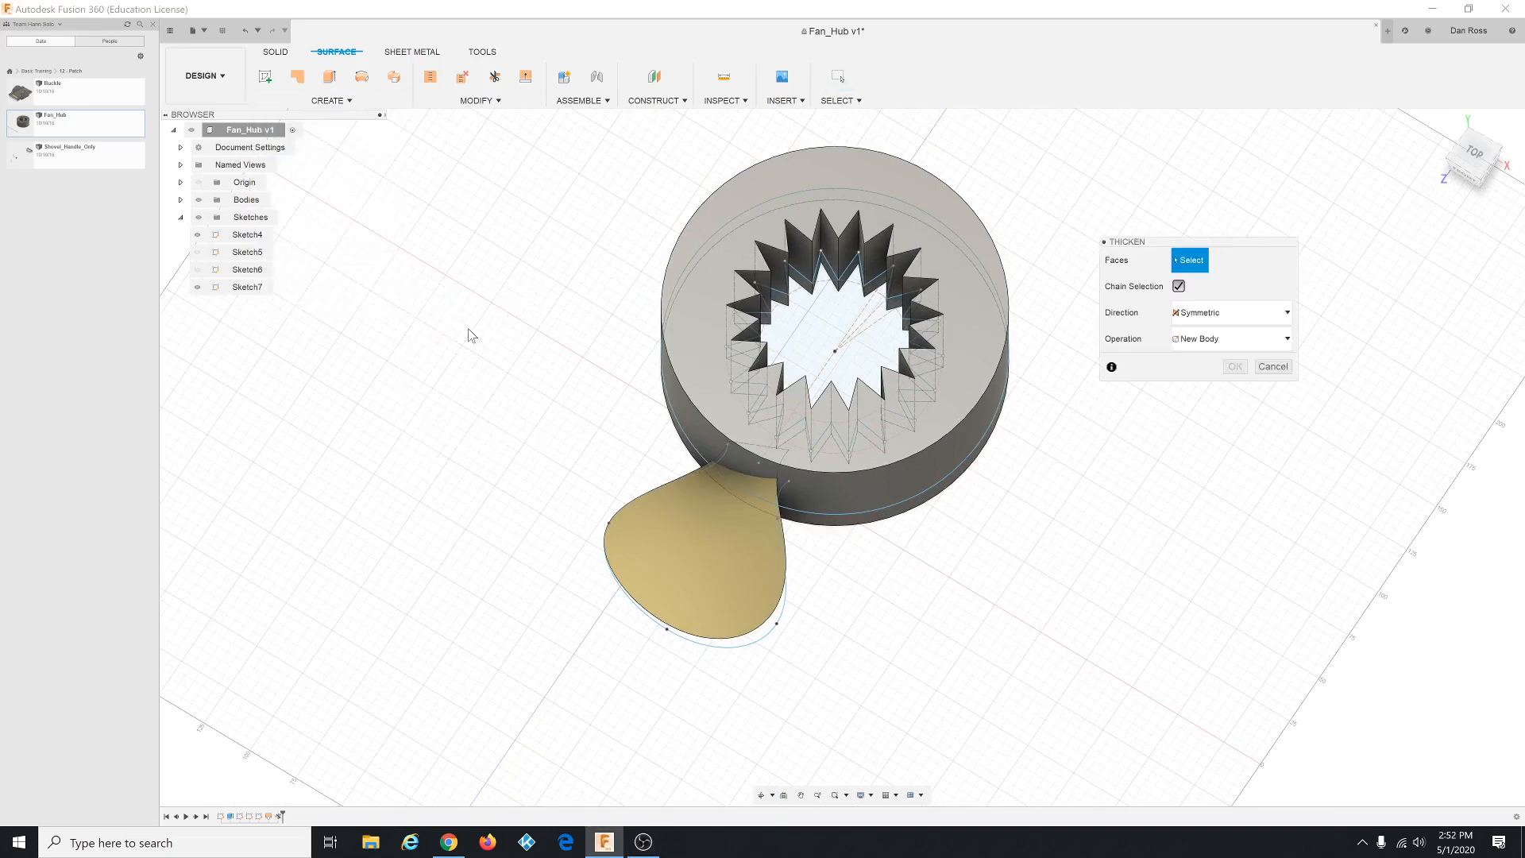
{"action": "left_click", "coordinate": [670, 558]}
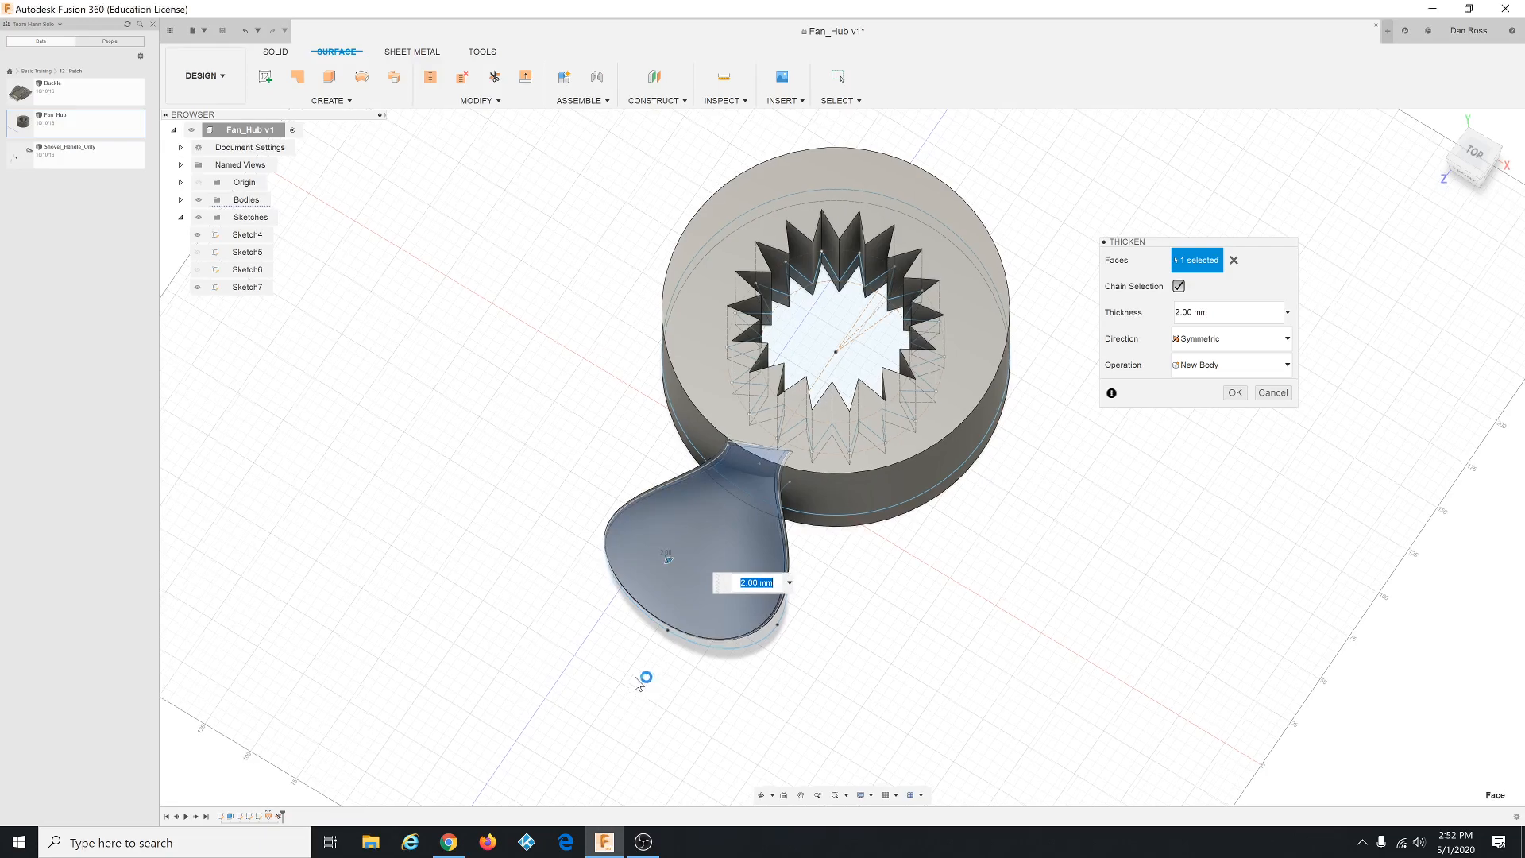
{"action": "middle_click_drag", "start_coordinate": [583, 618], "coordinate": [635, 672]}
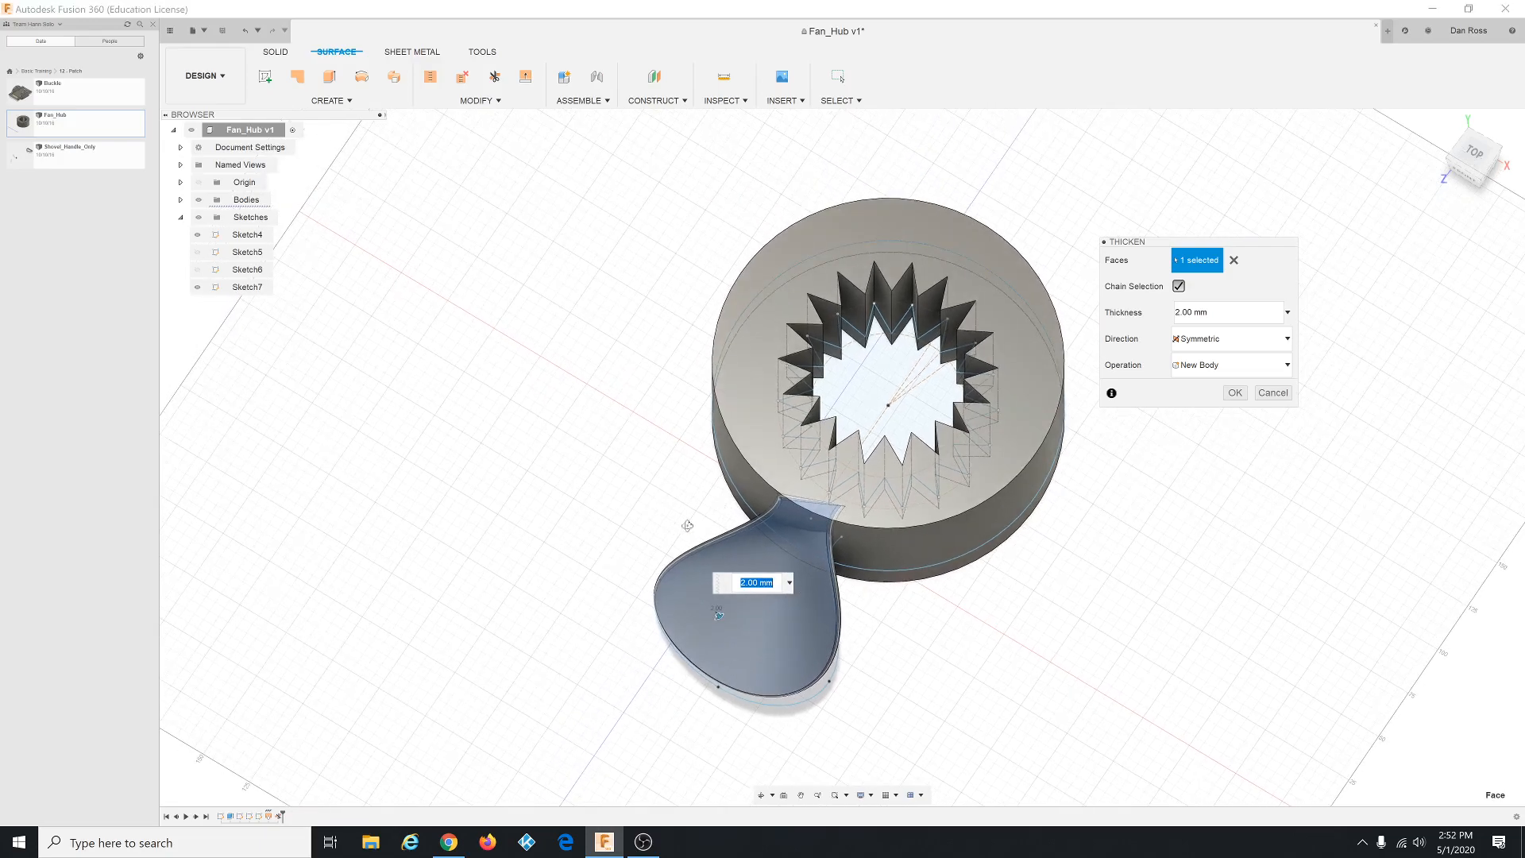
{"action": "middle_click_drag", "start_coordinate": [687, 525], "coordinate": [671, 481], "text": "shift"}
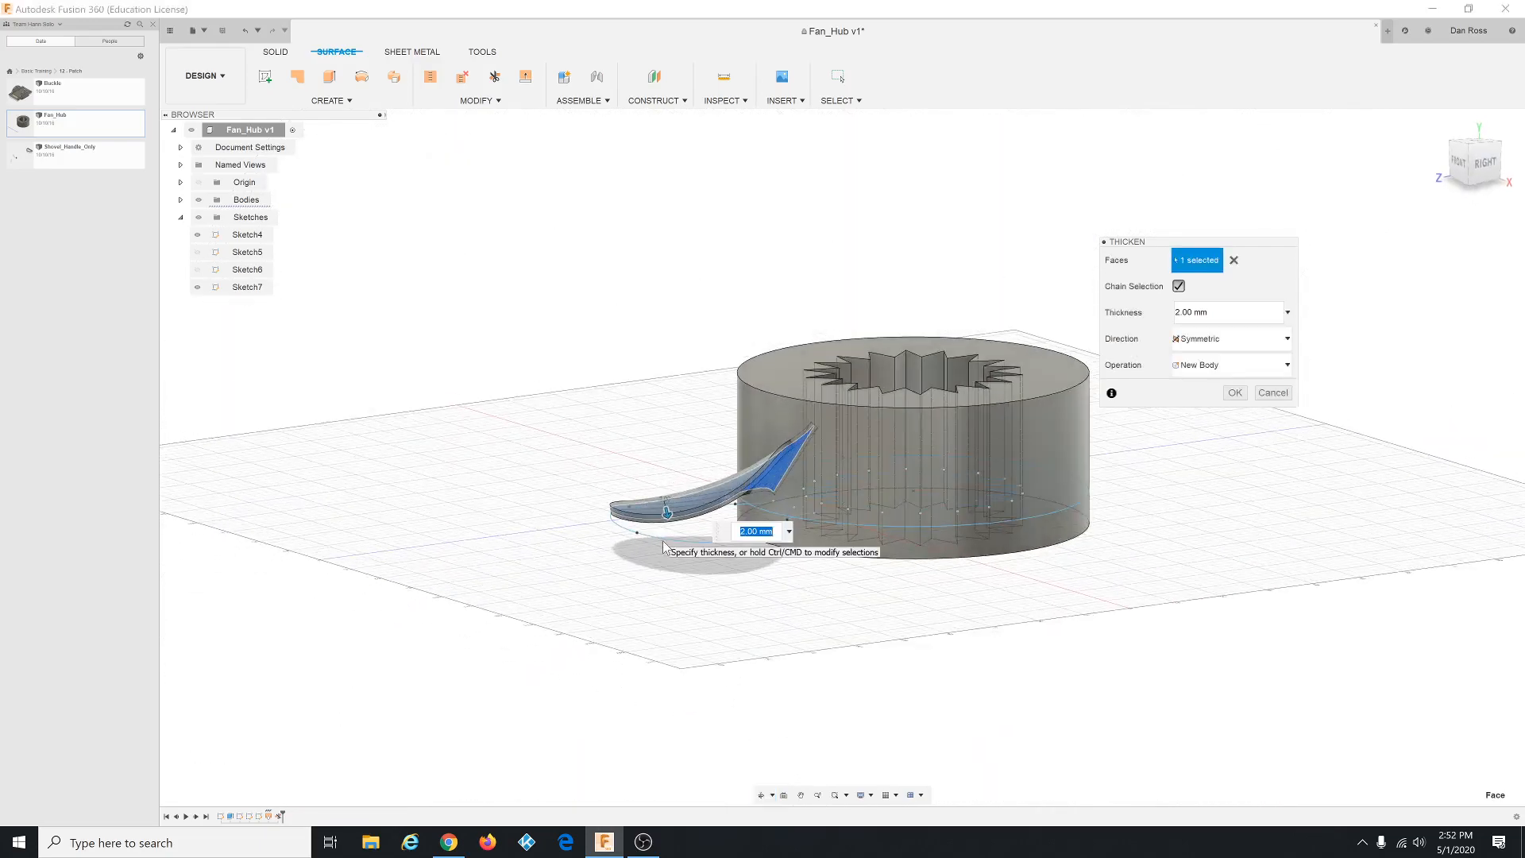
{"action": "scroll", "coordinate": [669, 537], "scroll_direction": "up", "scroll_amount": 3}
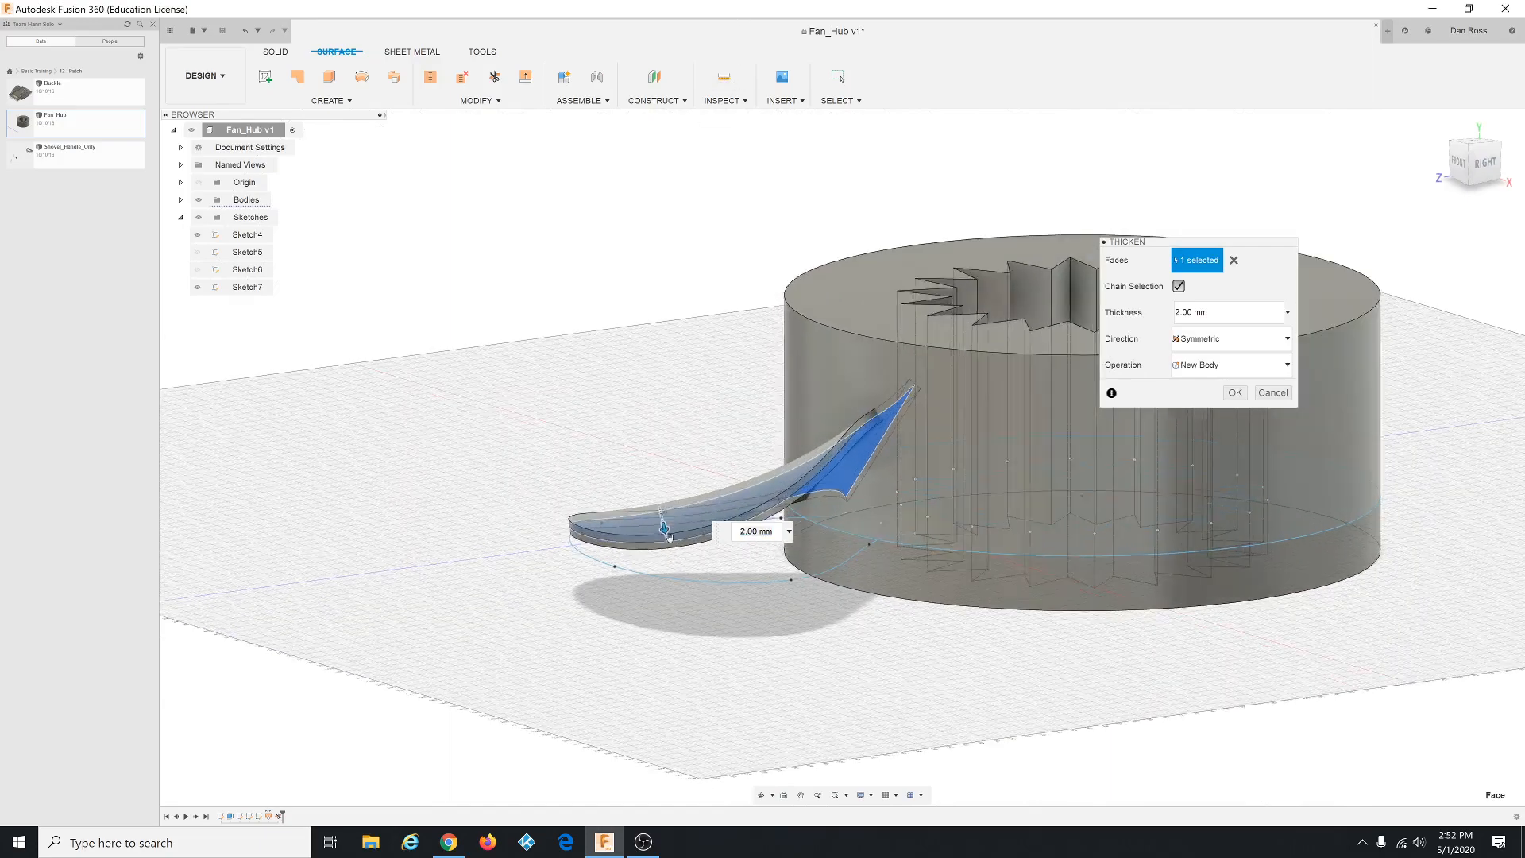
{"action": "scroll", "coordinate": [669, 537], "scroll_direction": "up", "scroll_amount": 5}
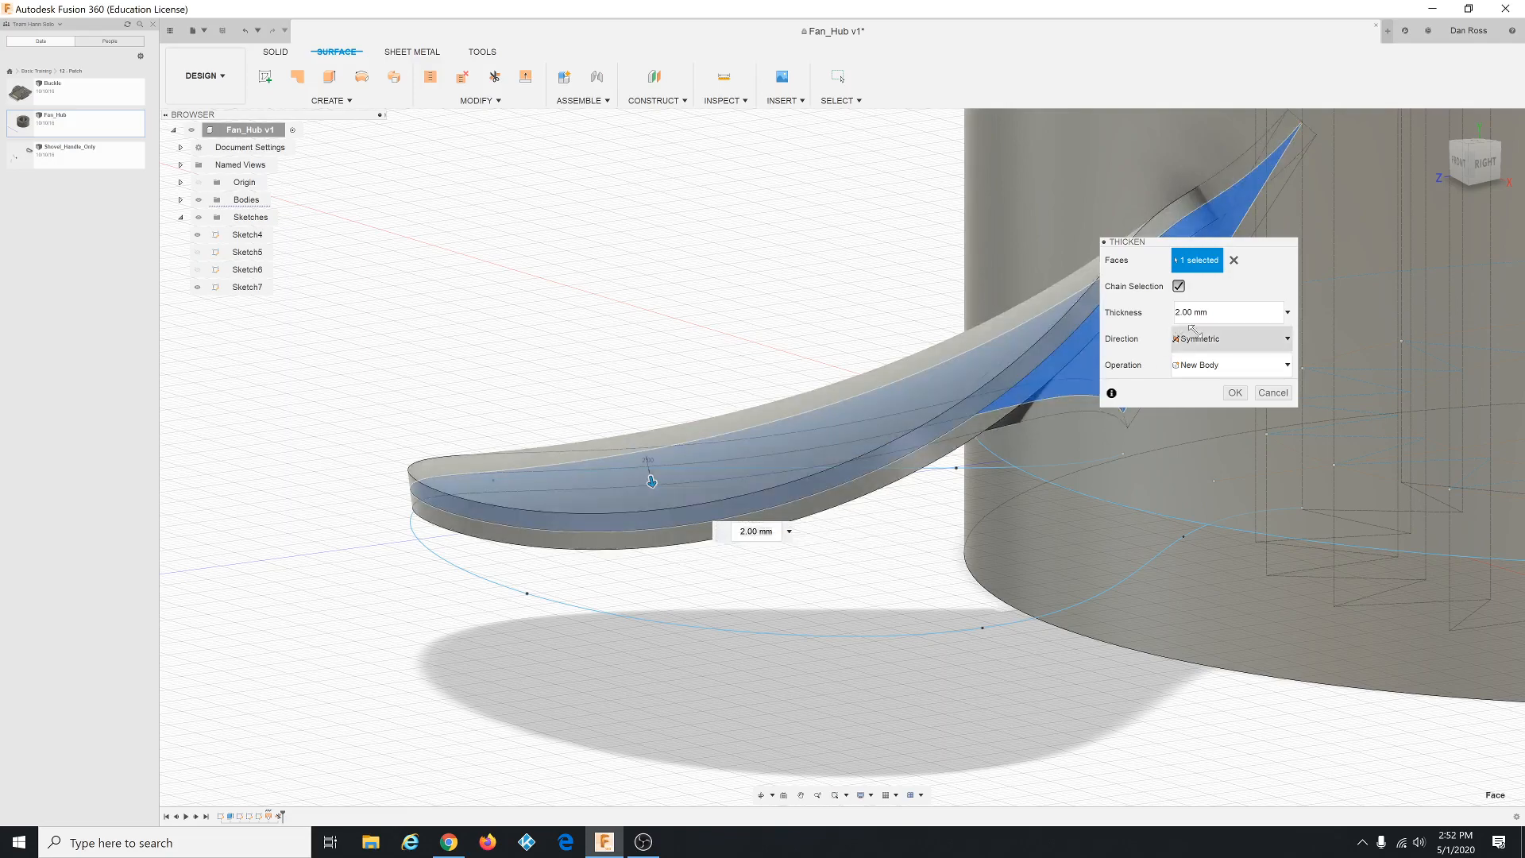
{"action": "left_click", "coordinate": [1236, 393]}
Step: List the model's bodies and compare the hub, the original blade surface and the thickened blade by highlighting each one
{"action": "scroll", "coordinate": [636, 350], "scroll_direction": "down", "scroll_amount": 3}
{"action": "middle_click_drag", "start_coordinate": [629, 348], "coordinate": [638, 356], "text": "shift"}
{"action": "left_click", "coordinate": [182, 201]}
{"action": "left_click", "coordinate": [181, 200]}
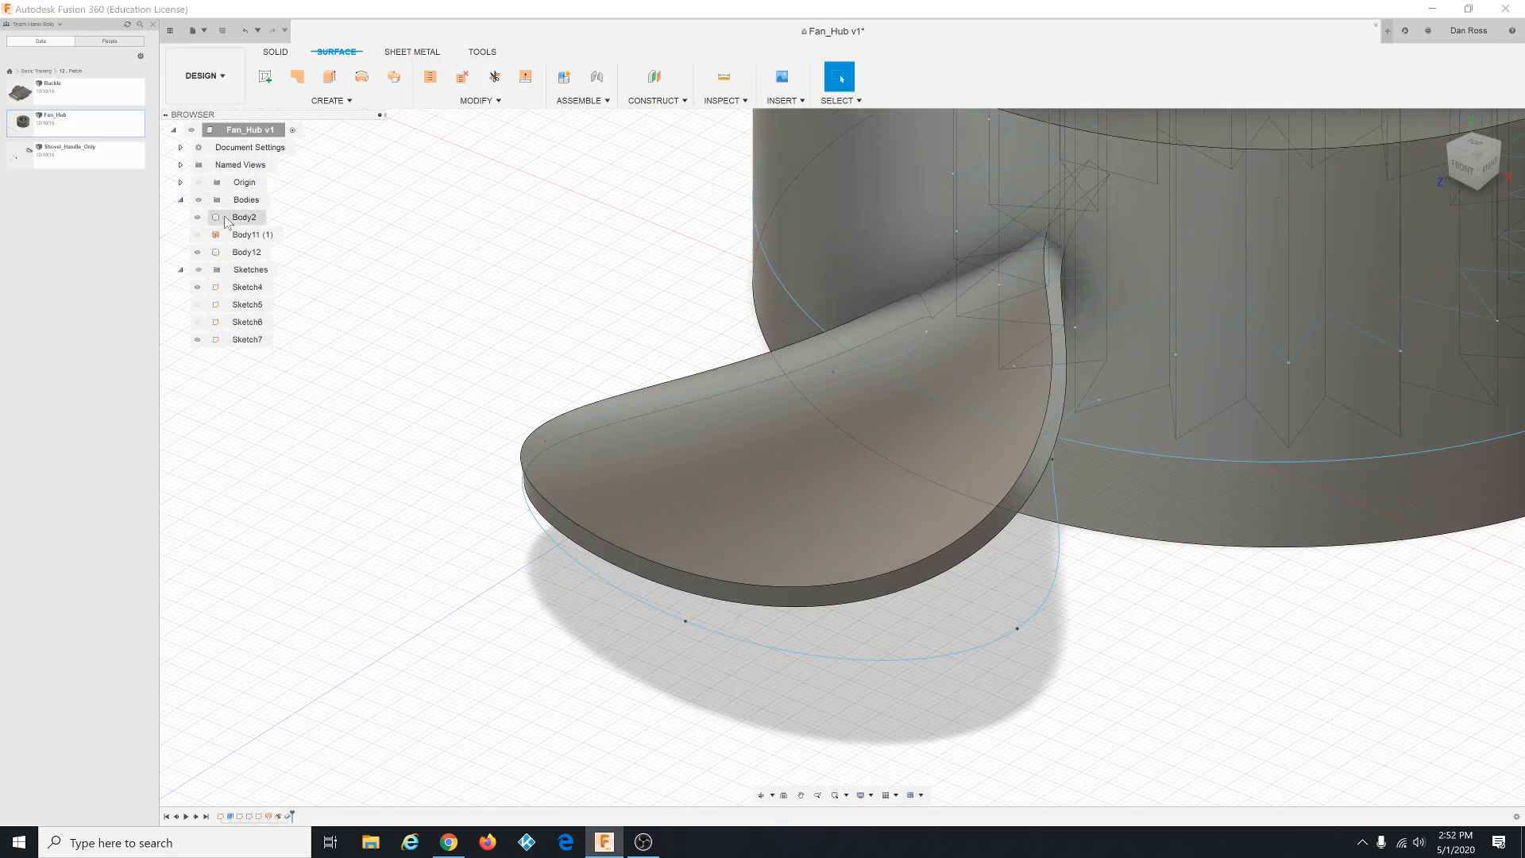
{"action": "left_click", "coordinate": [243, 220]}
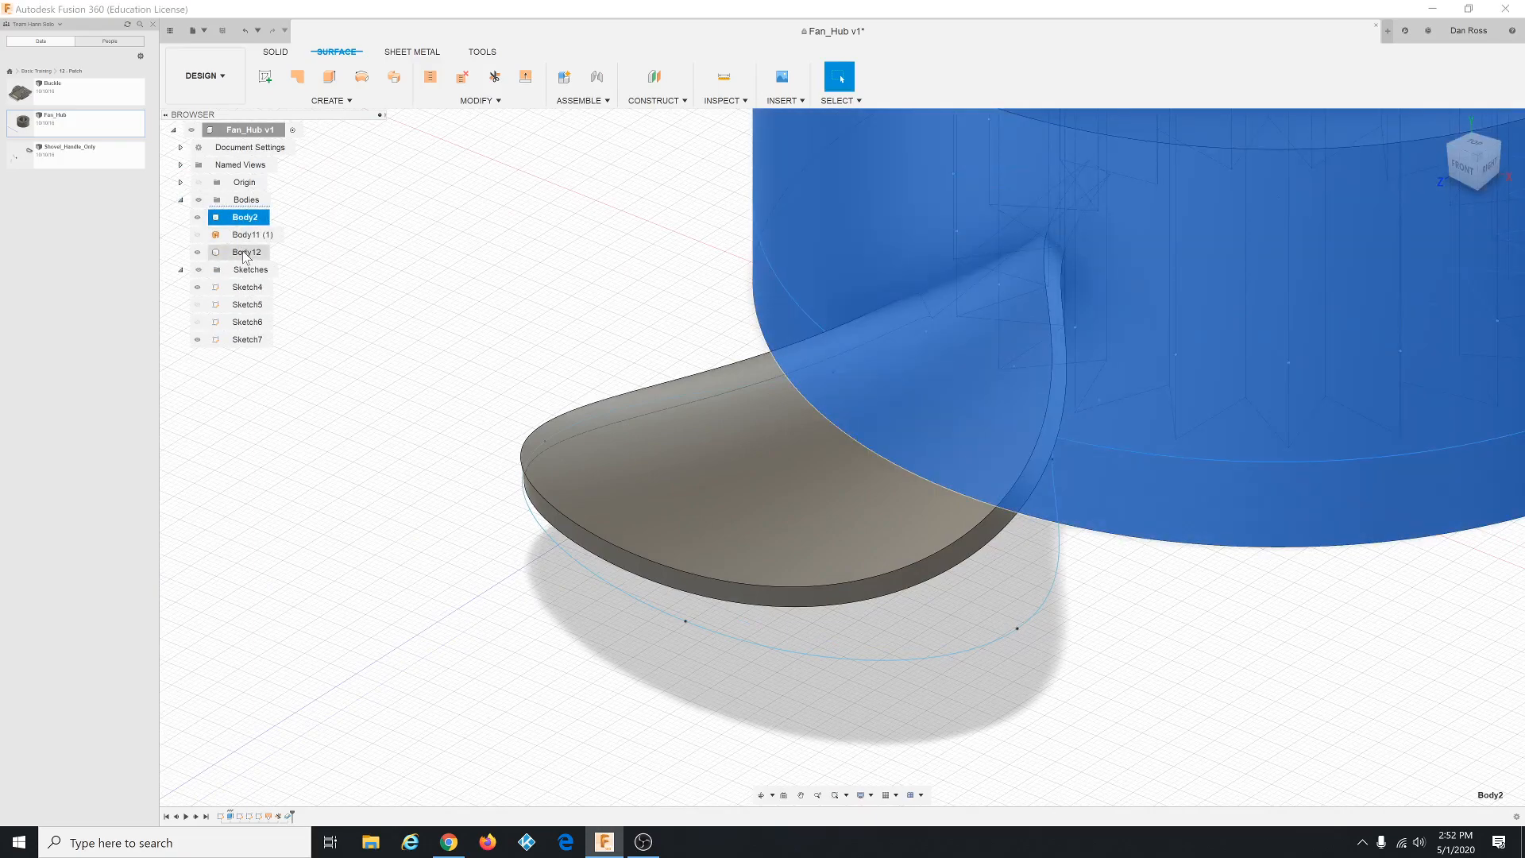
{"action": "left_click", "coordinate": [245, 253]}
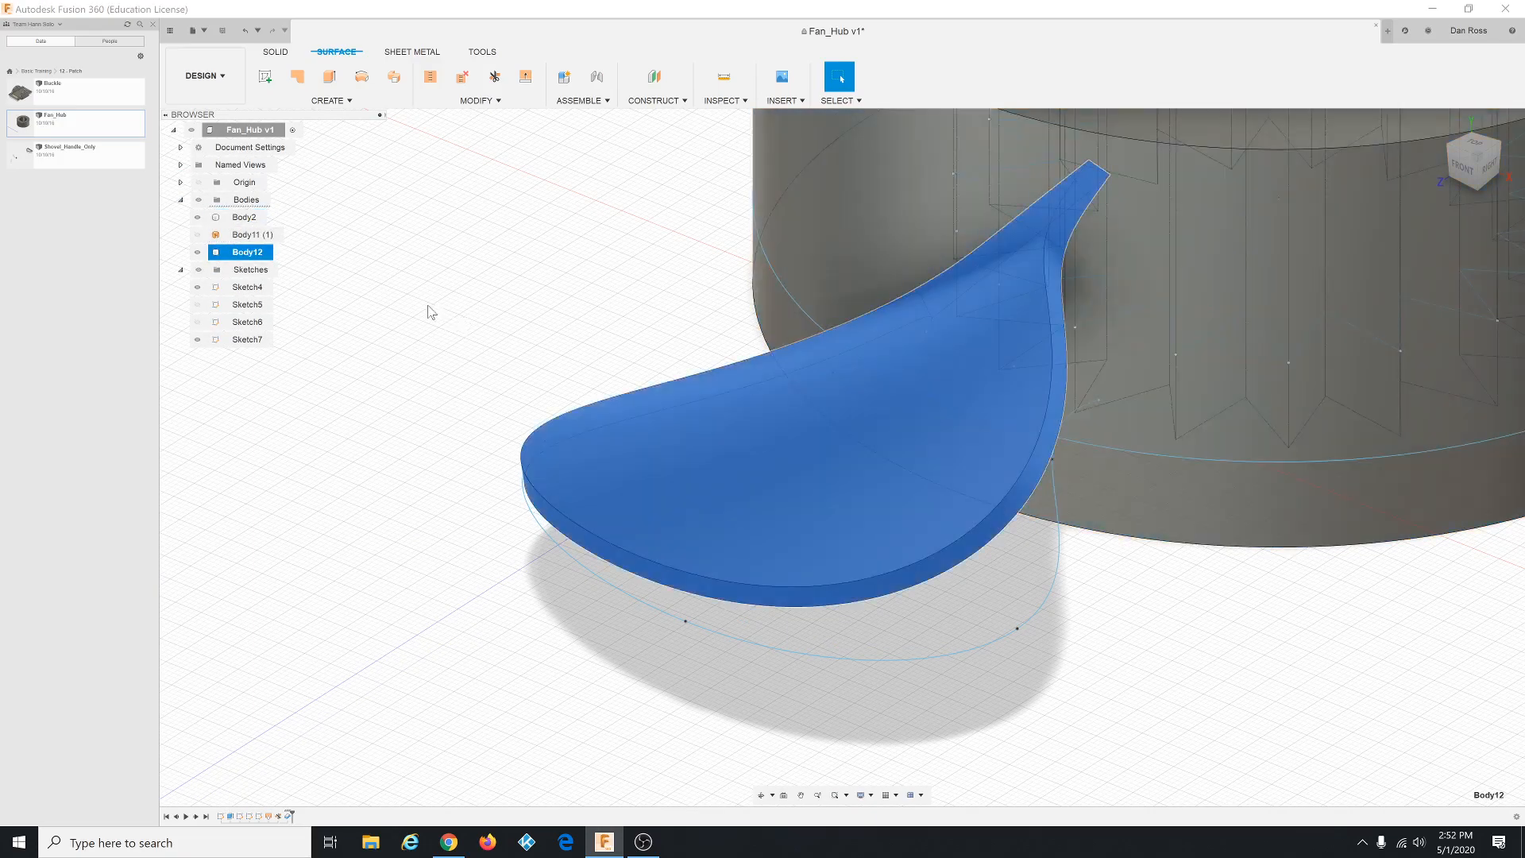
{"action": "middle_click_drag", "start_coordinate": [561, 326], "coordinate": [550, 322], "text": "shift"}
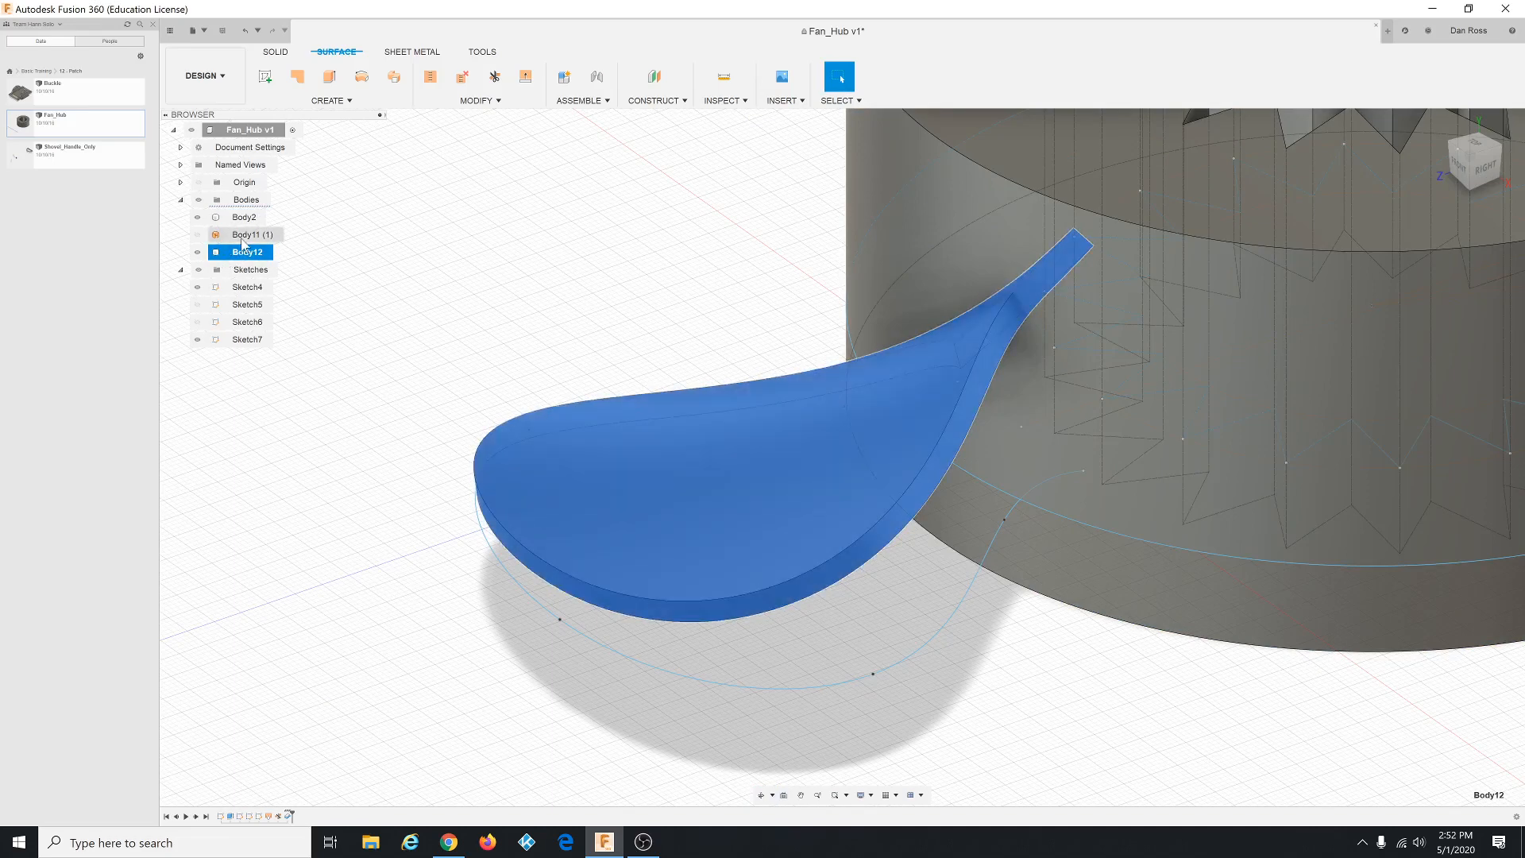
{"action": "left_click", "coordinate": [242, 237]}
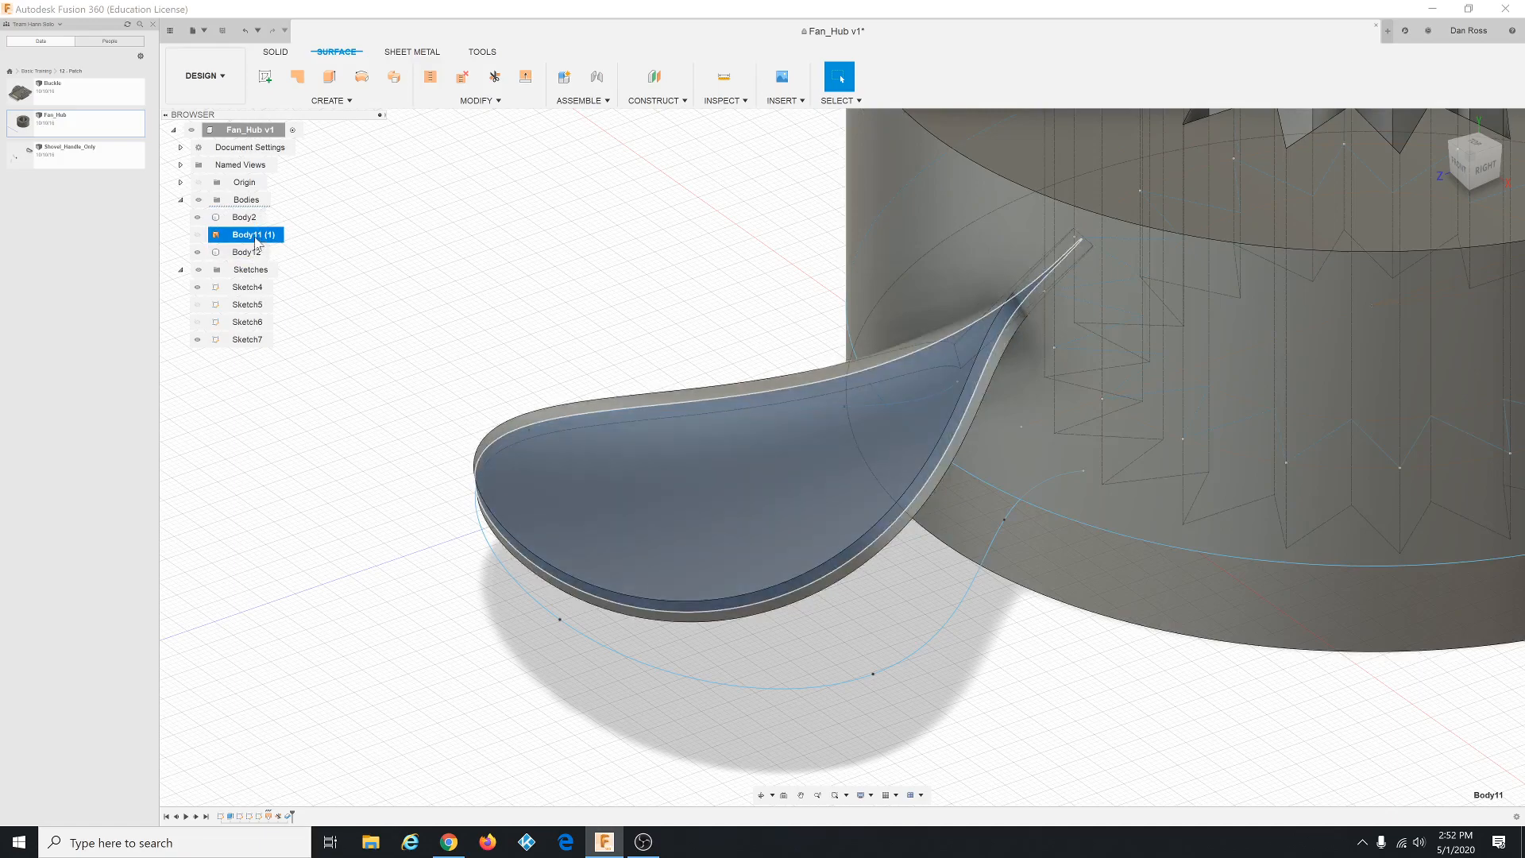
{"action": "left_click", "coordinate": [254, 253]}
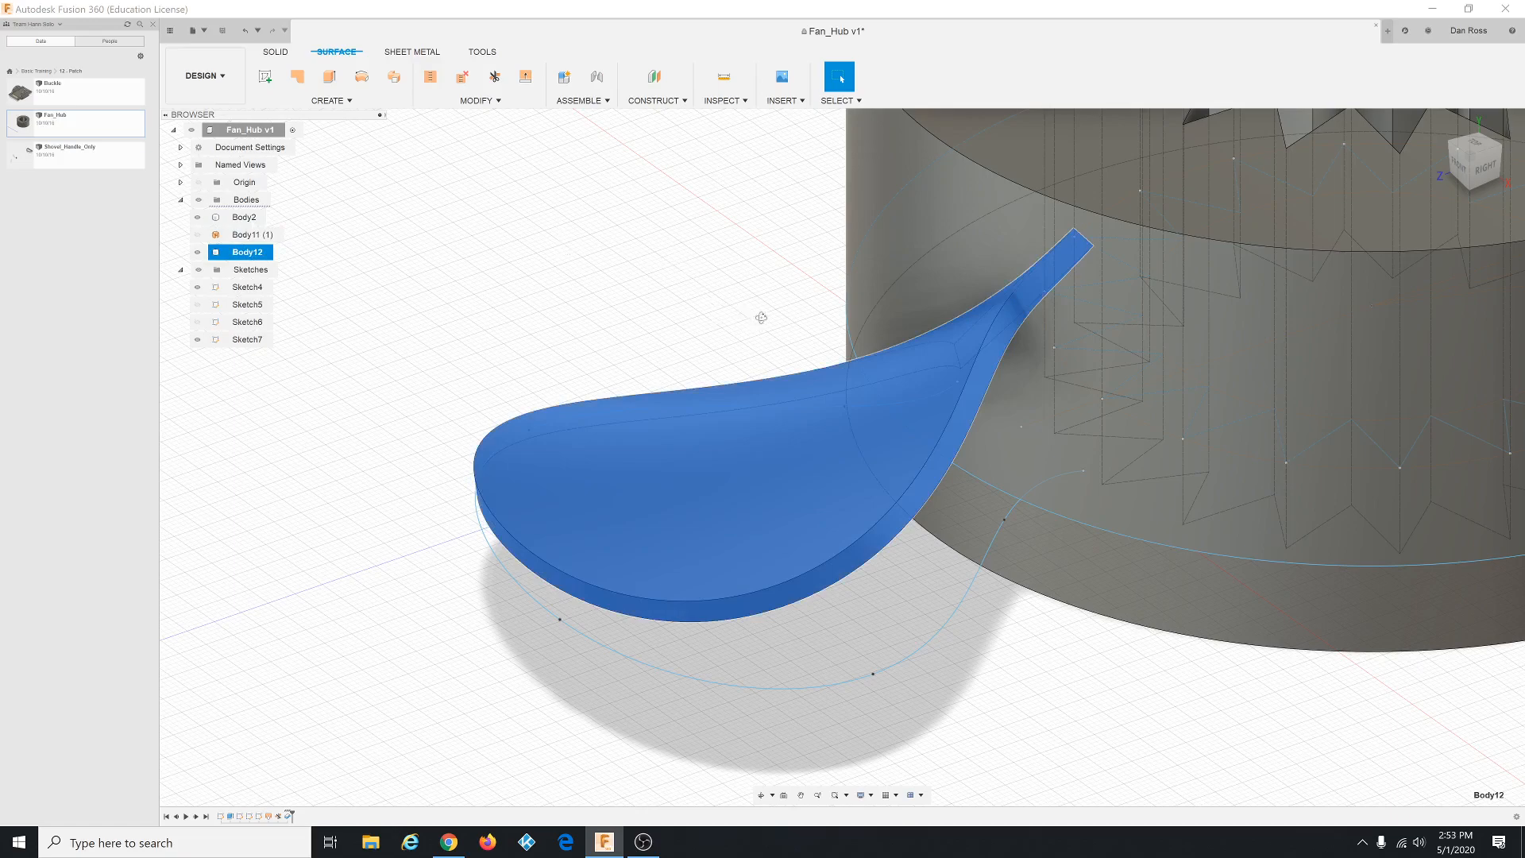
{"action": "left_click", "coordinate": [878, 247], "text": "ctrl"}
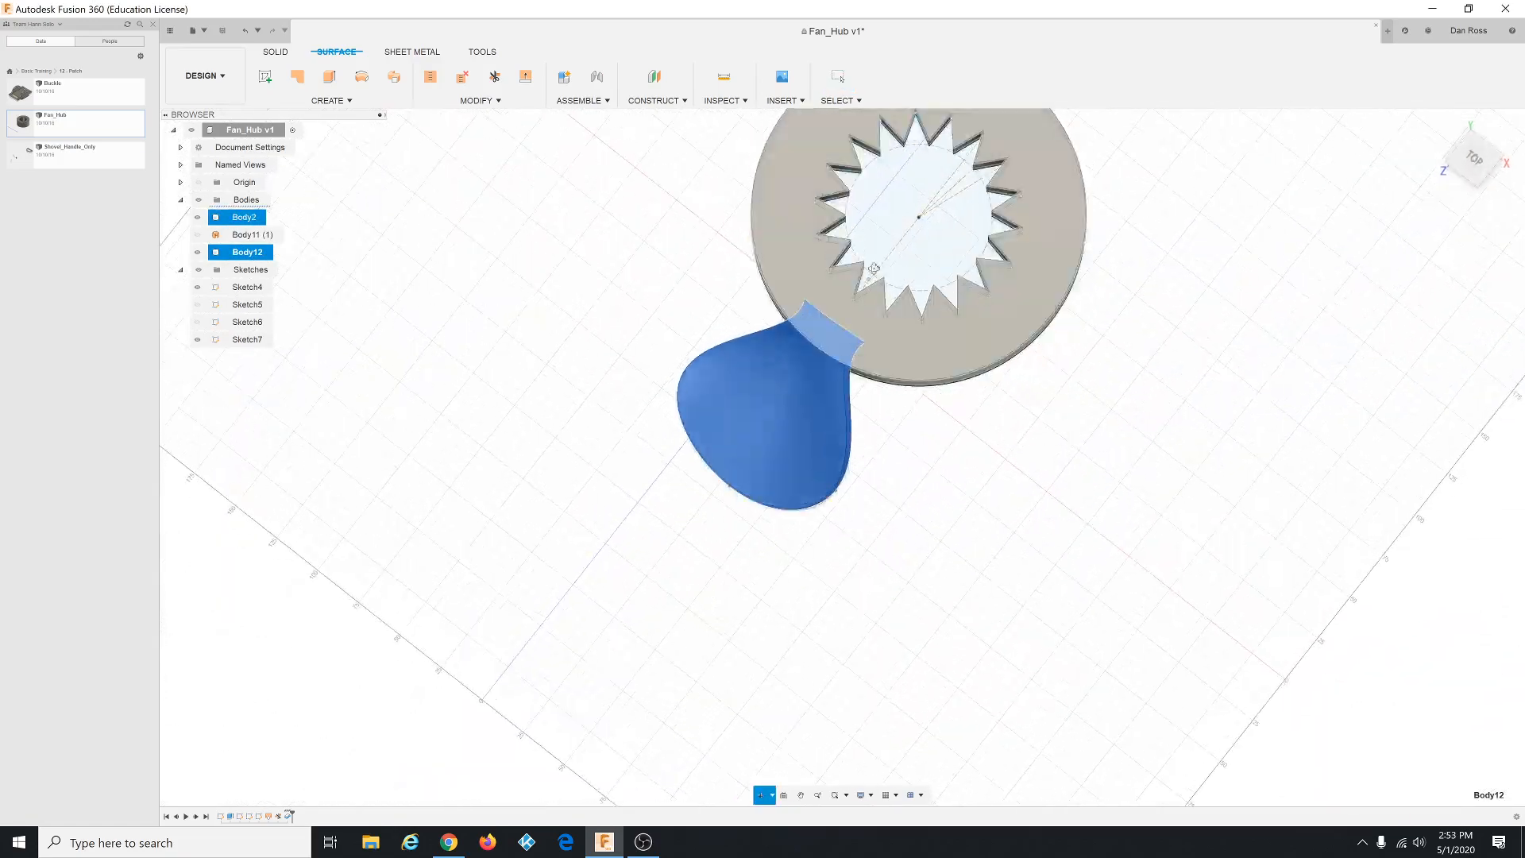
{"action": "left_click", "coordinate": [878, 247], "text": "ctrl"}
{"action": "middle_click_drag", "start_coordinate": [922, 245], "coordinate": [865, 321], "text": "shift"}
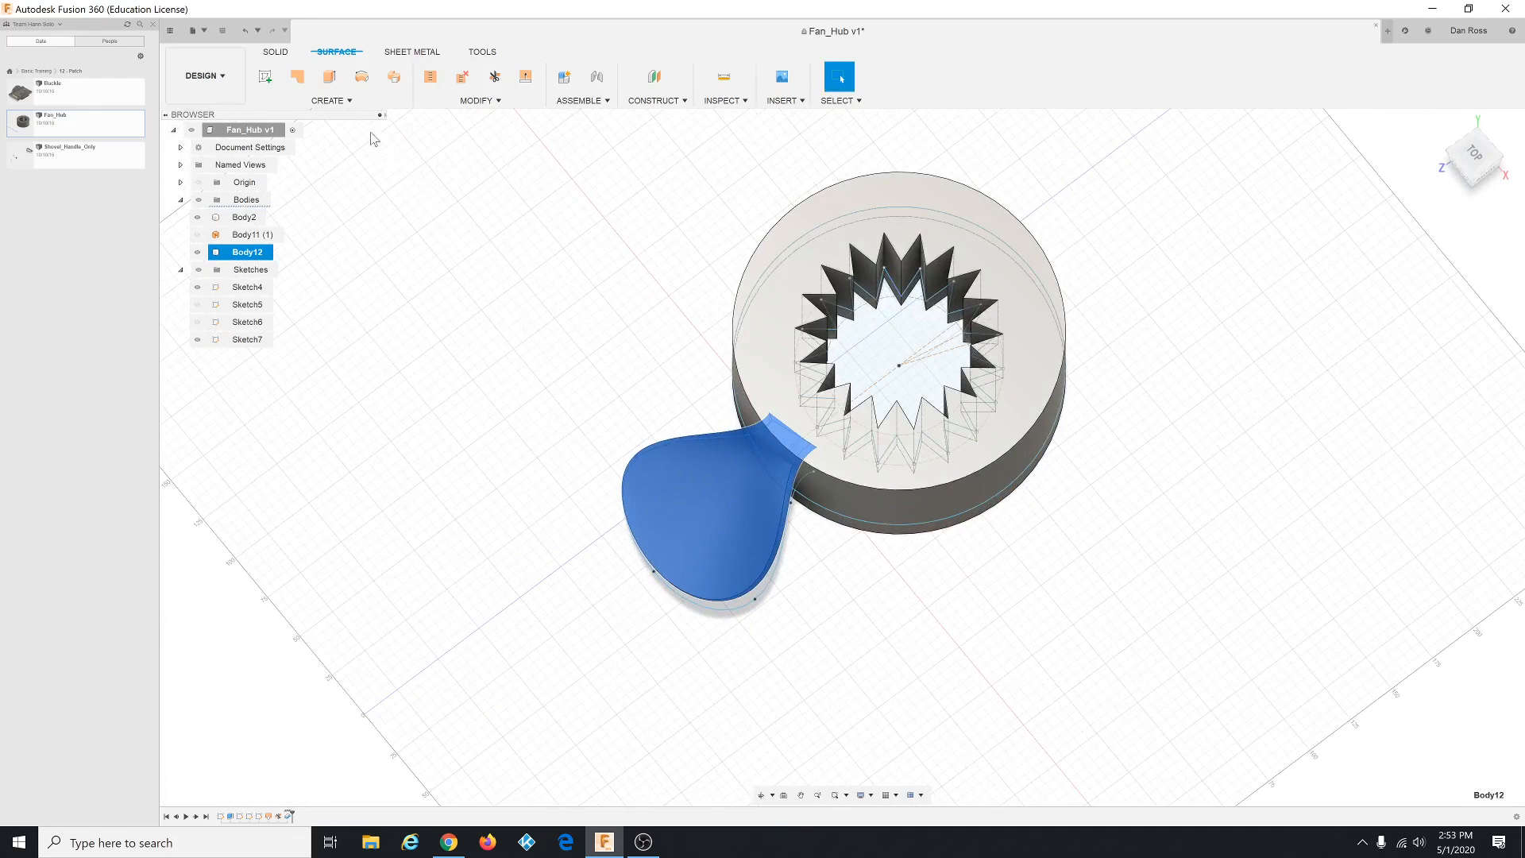
Step: Create a full circular pattern of the thickened blade body around the hub's lower circular edge with a quantity of 8
{"action": "left_click", "coordinate": [346, 102]}
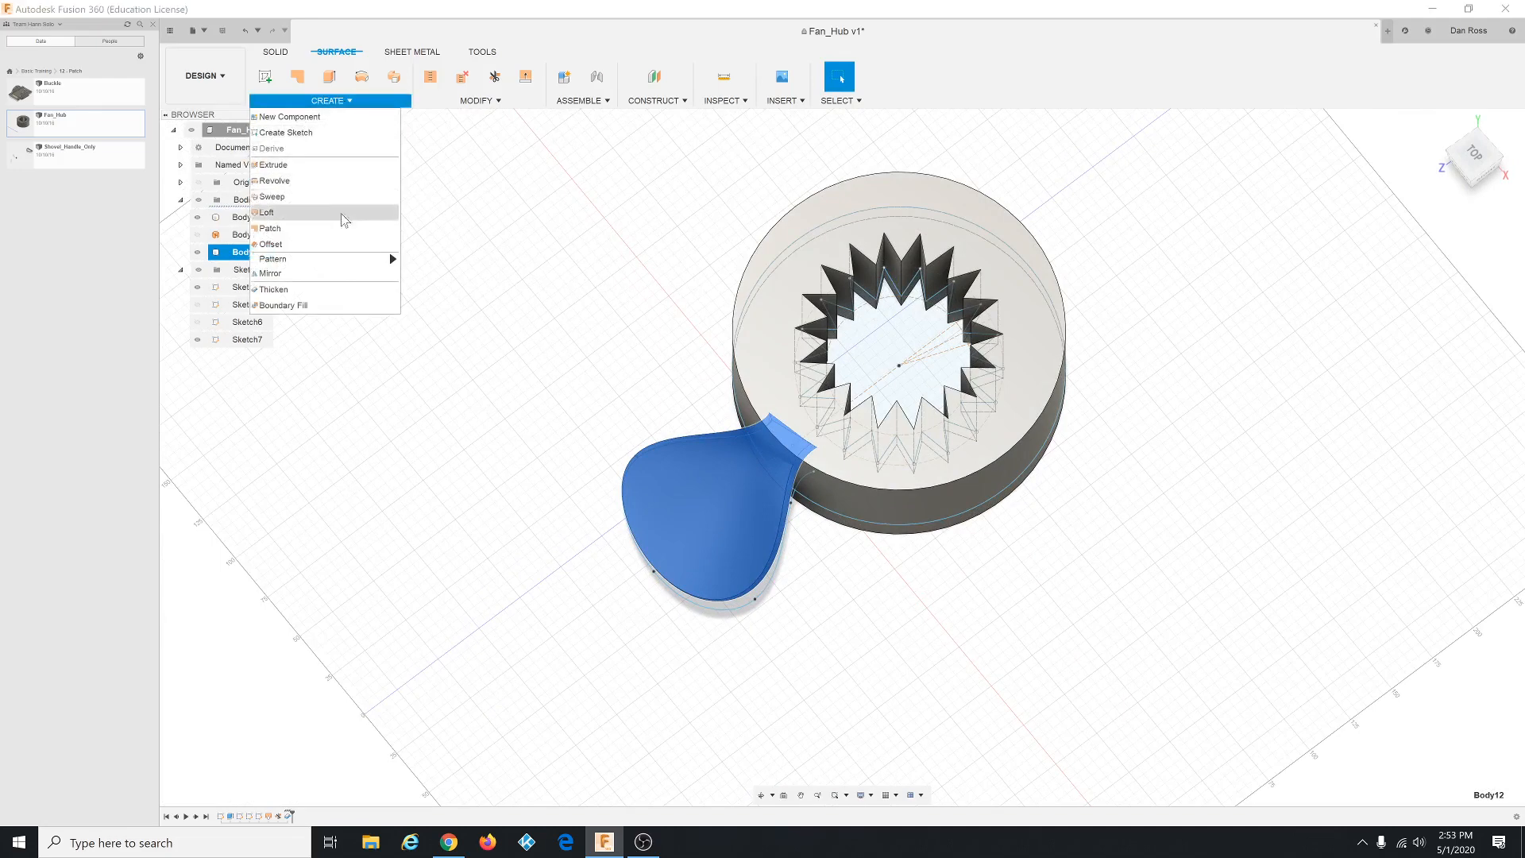
{"action": "mouse_move", "coordinate": [336, 256]}
{"action": "left_click", "coordinate": [435, 276]}
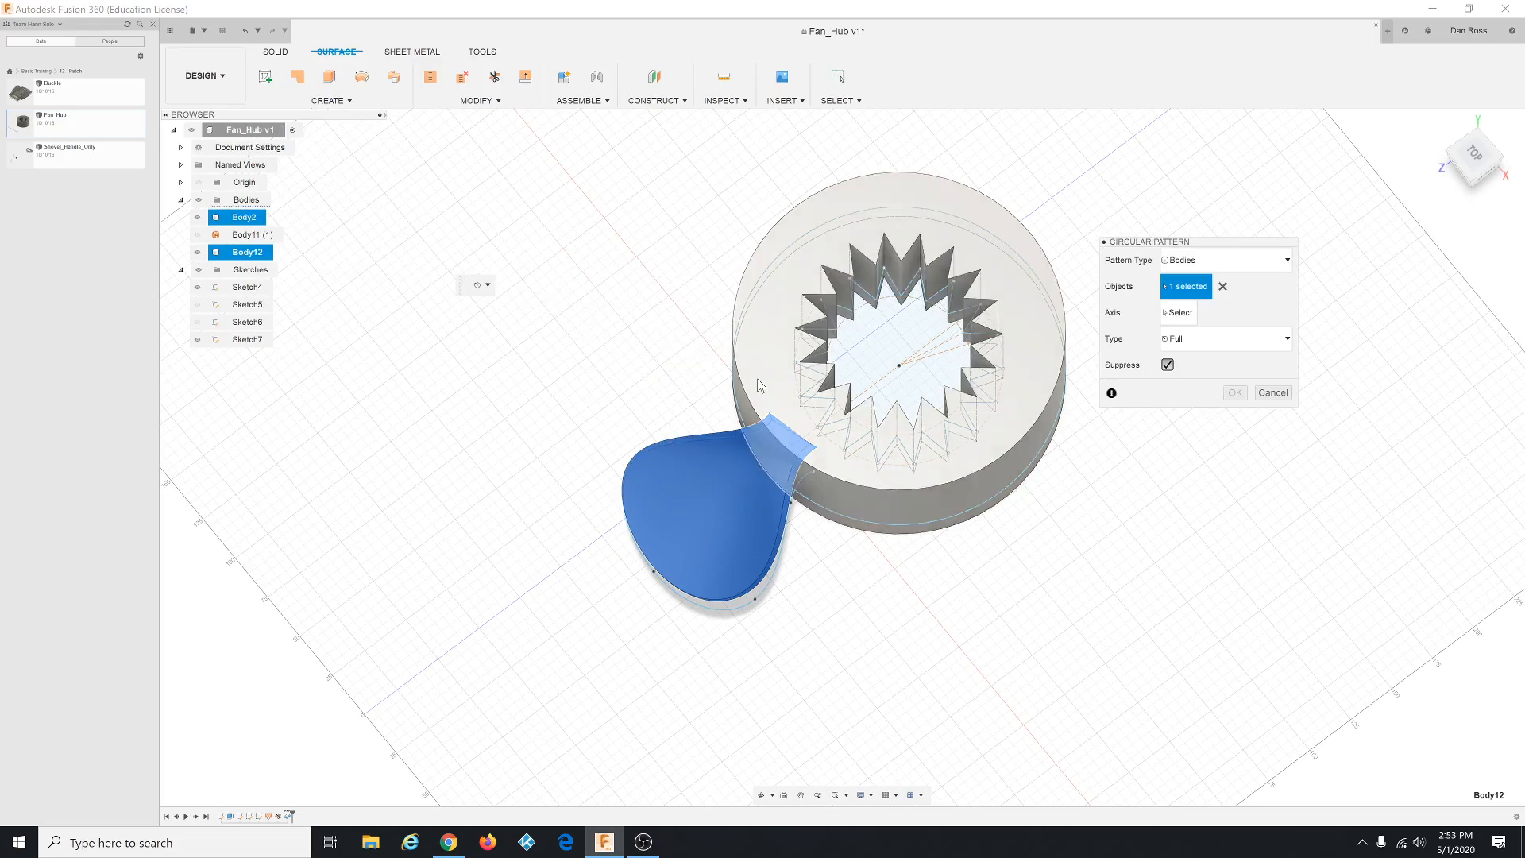
{"action": "middle_click_drag", "start_coordinate": [693, 401], "coordinate": [675, 373], "text": "shift"}
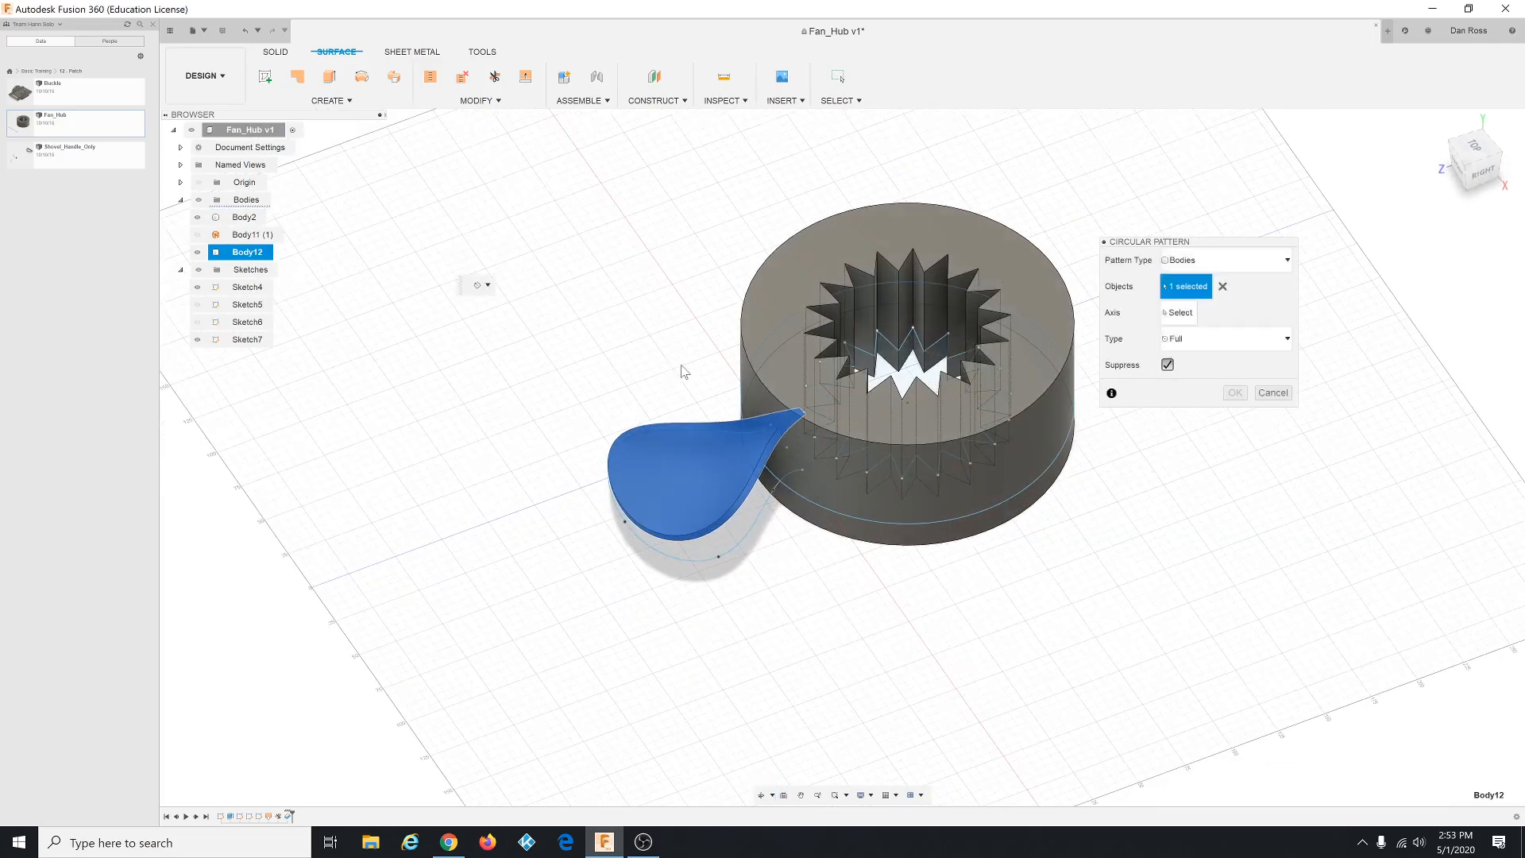
{"action": "scroll", "coordinate": [658, 422], "scroll_direction": "up", "scroll_amount": 5}
{"action": "scroll", "coordinate": [658, 422], "scroll_direction": "down", "scroll_amount": 3}
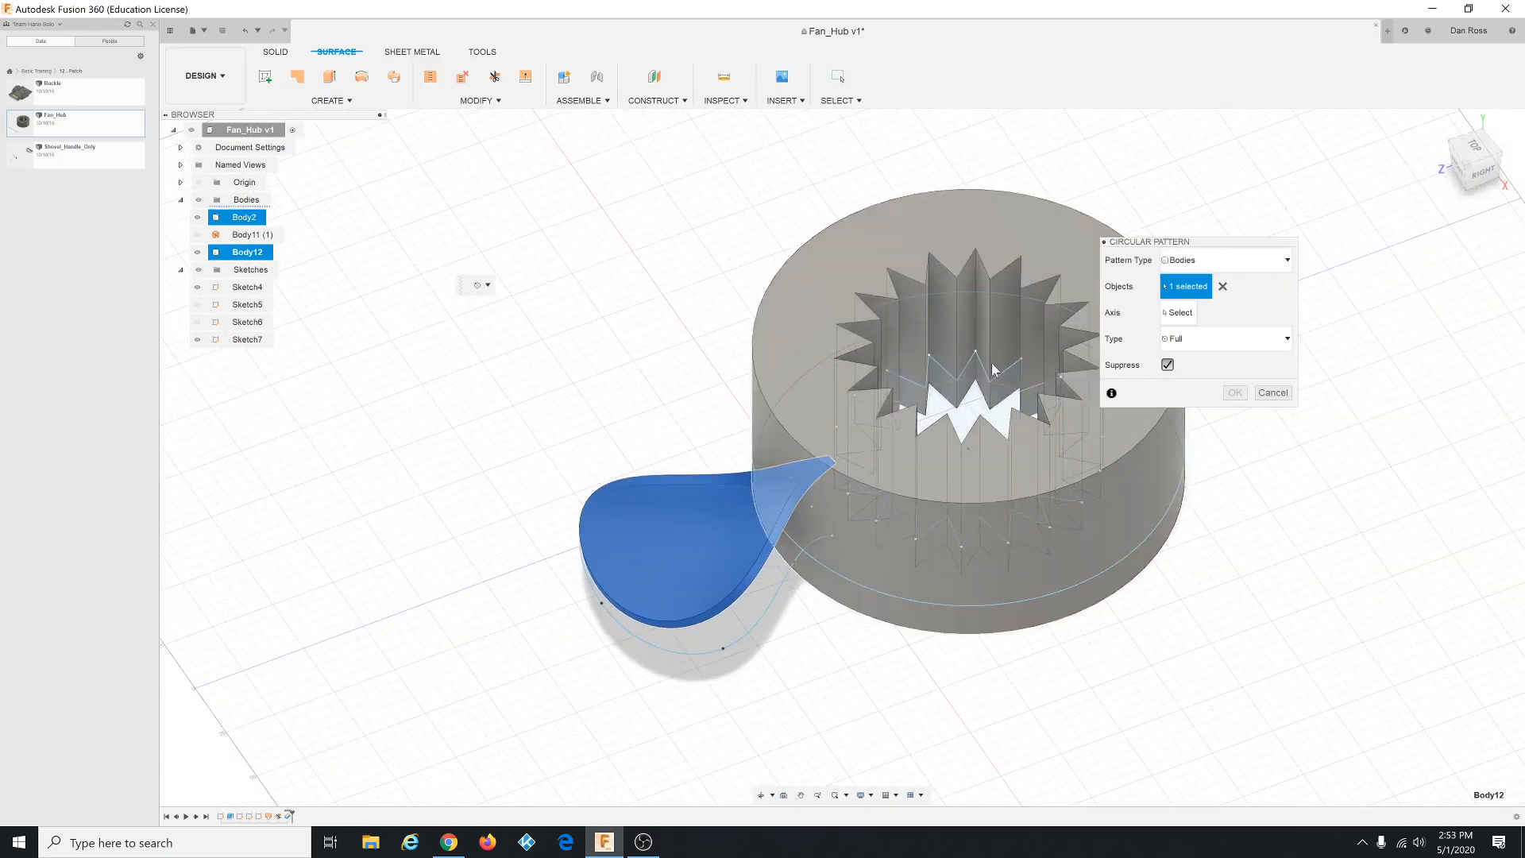
{"action": "scroll", "coordinate": [762, 381], "scroll_direction": "up", "scroll_amount": 1}
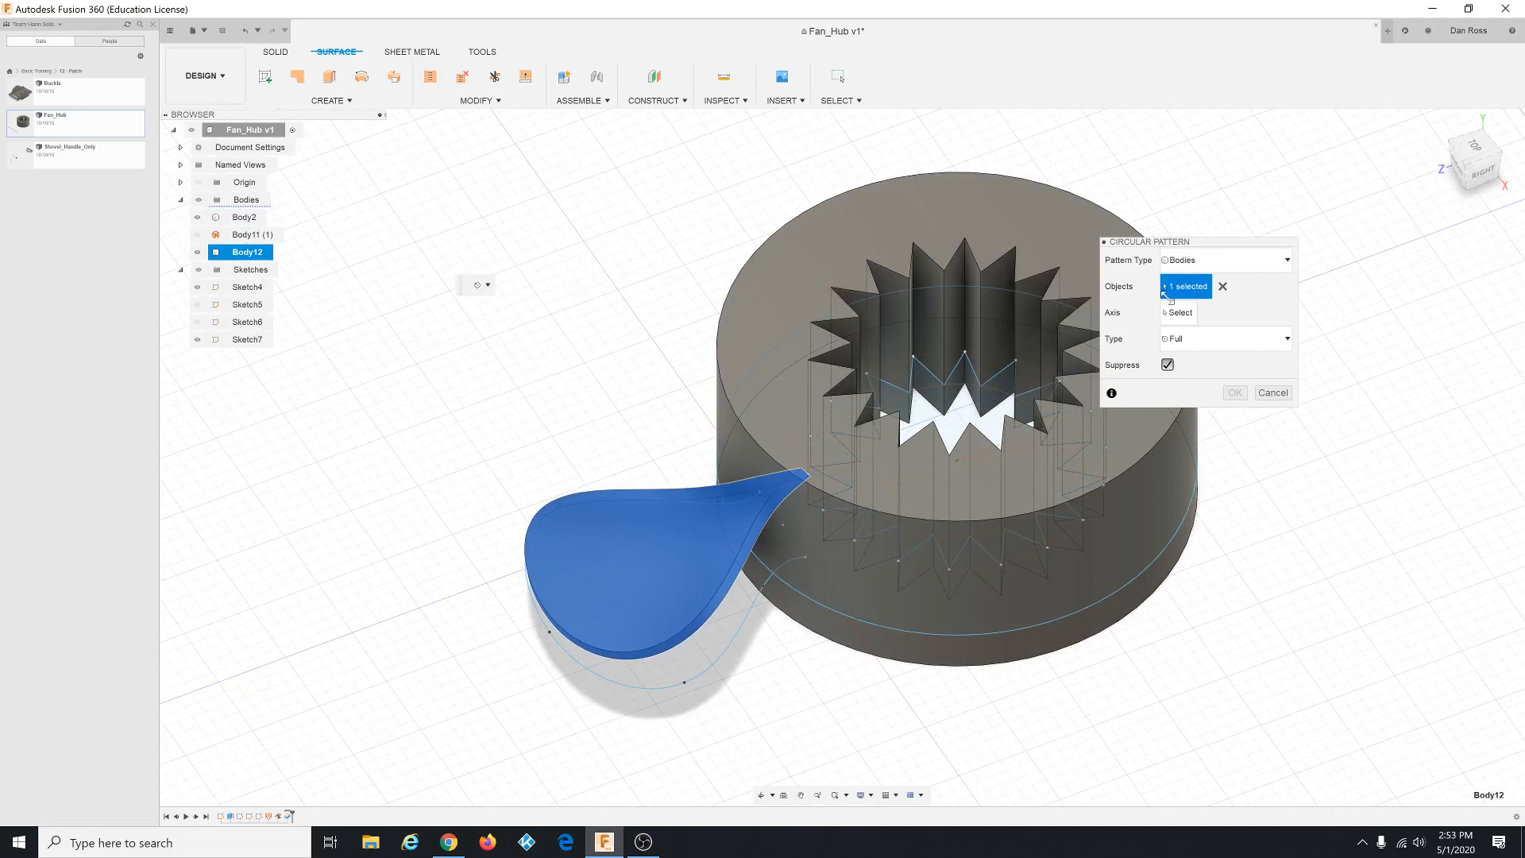
{"action": "left_click", "coordinate": [1223, 286]}
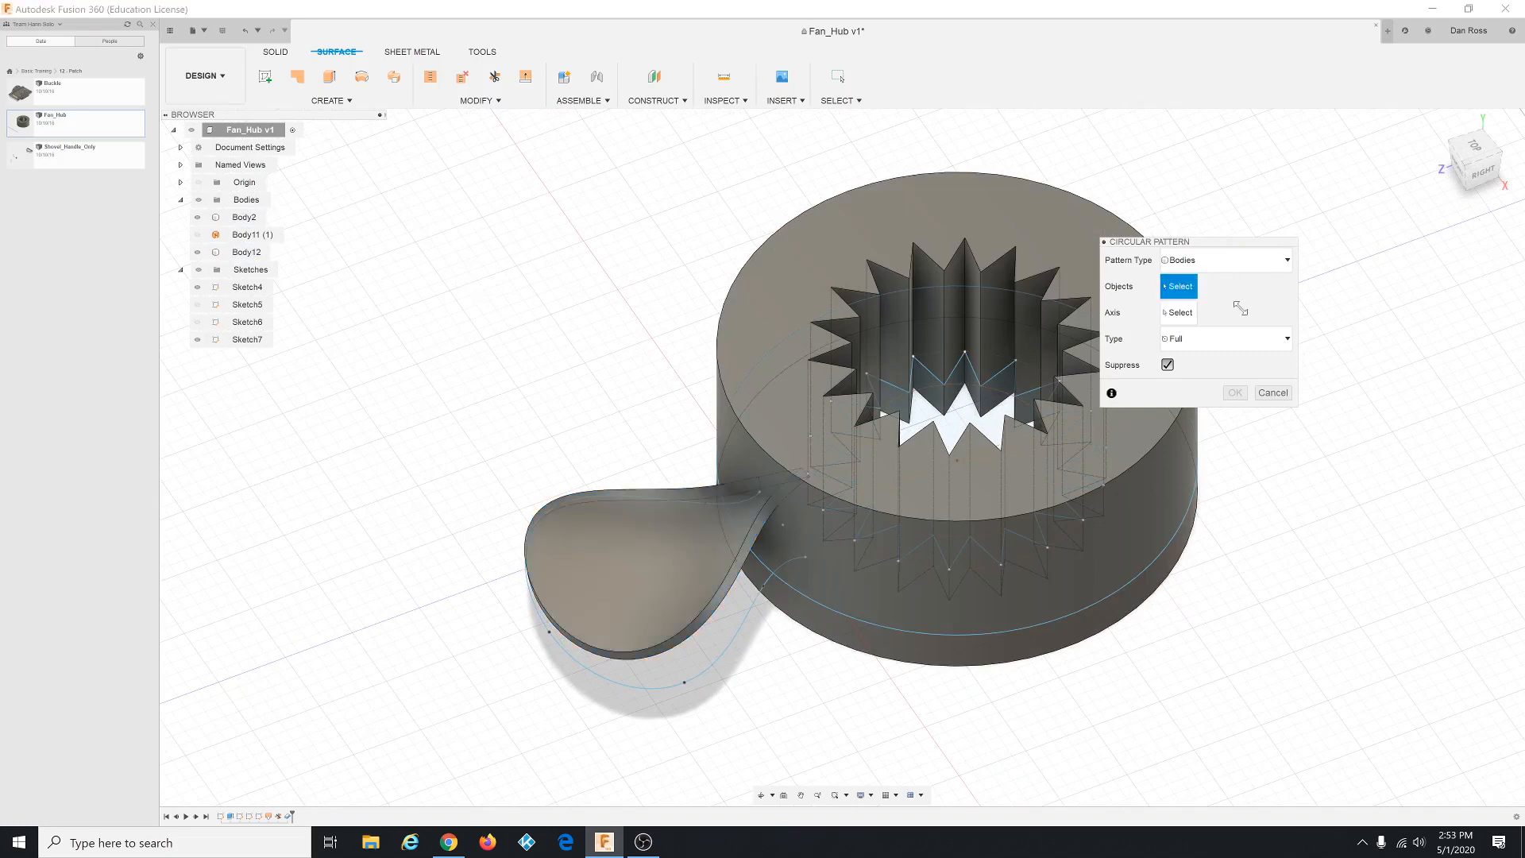
{"action": "left_click", "coordinate": [258, 254]}
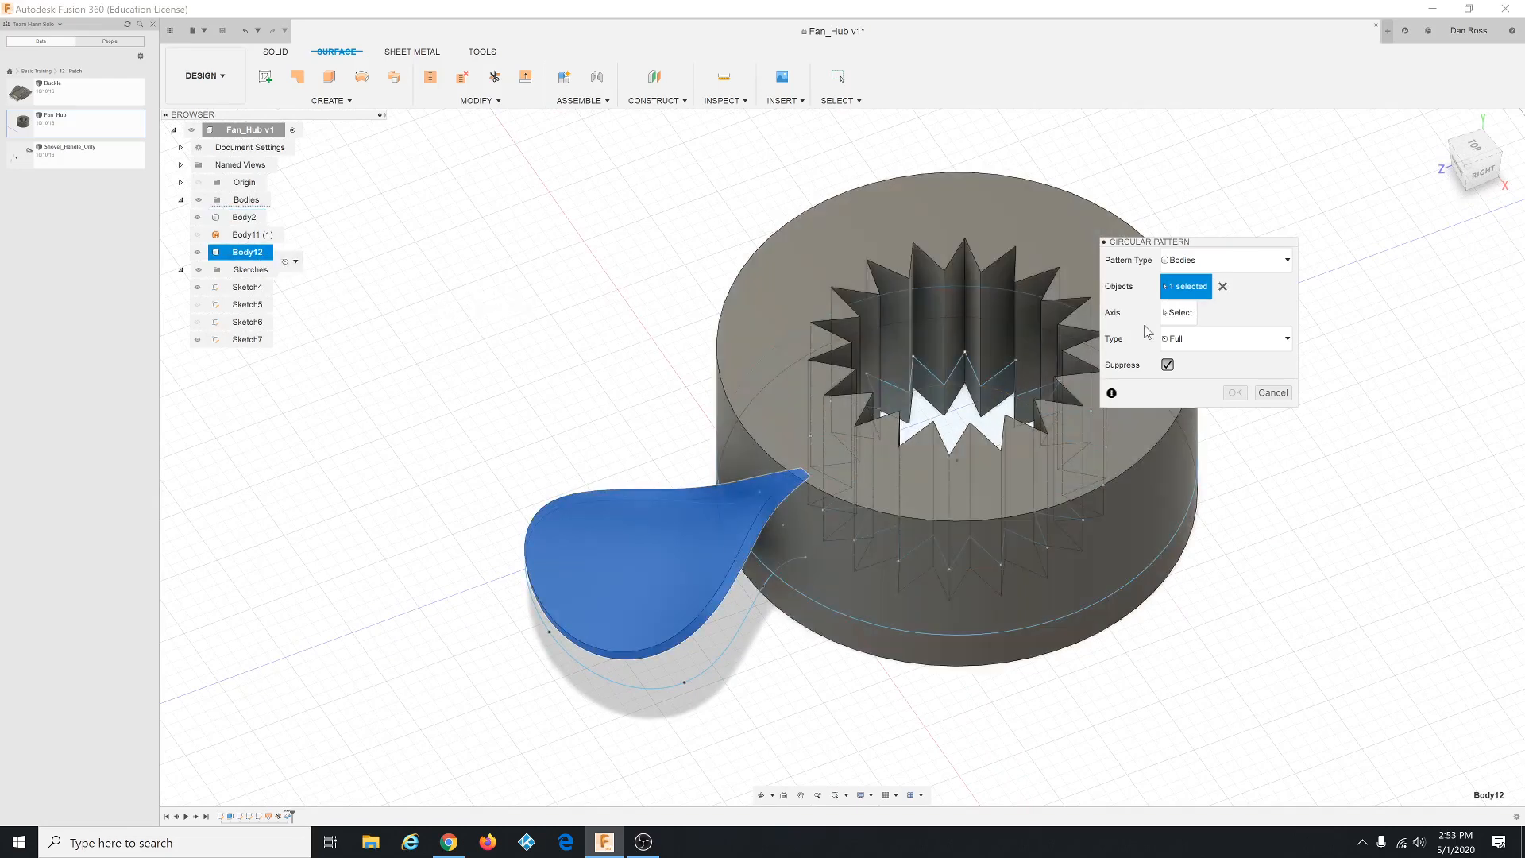
{"action": "left_click", "coordinate": [1187, 314]}
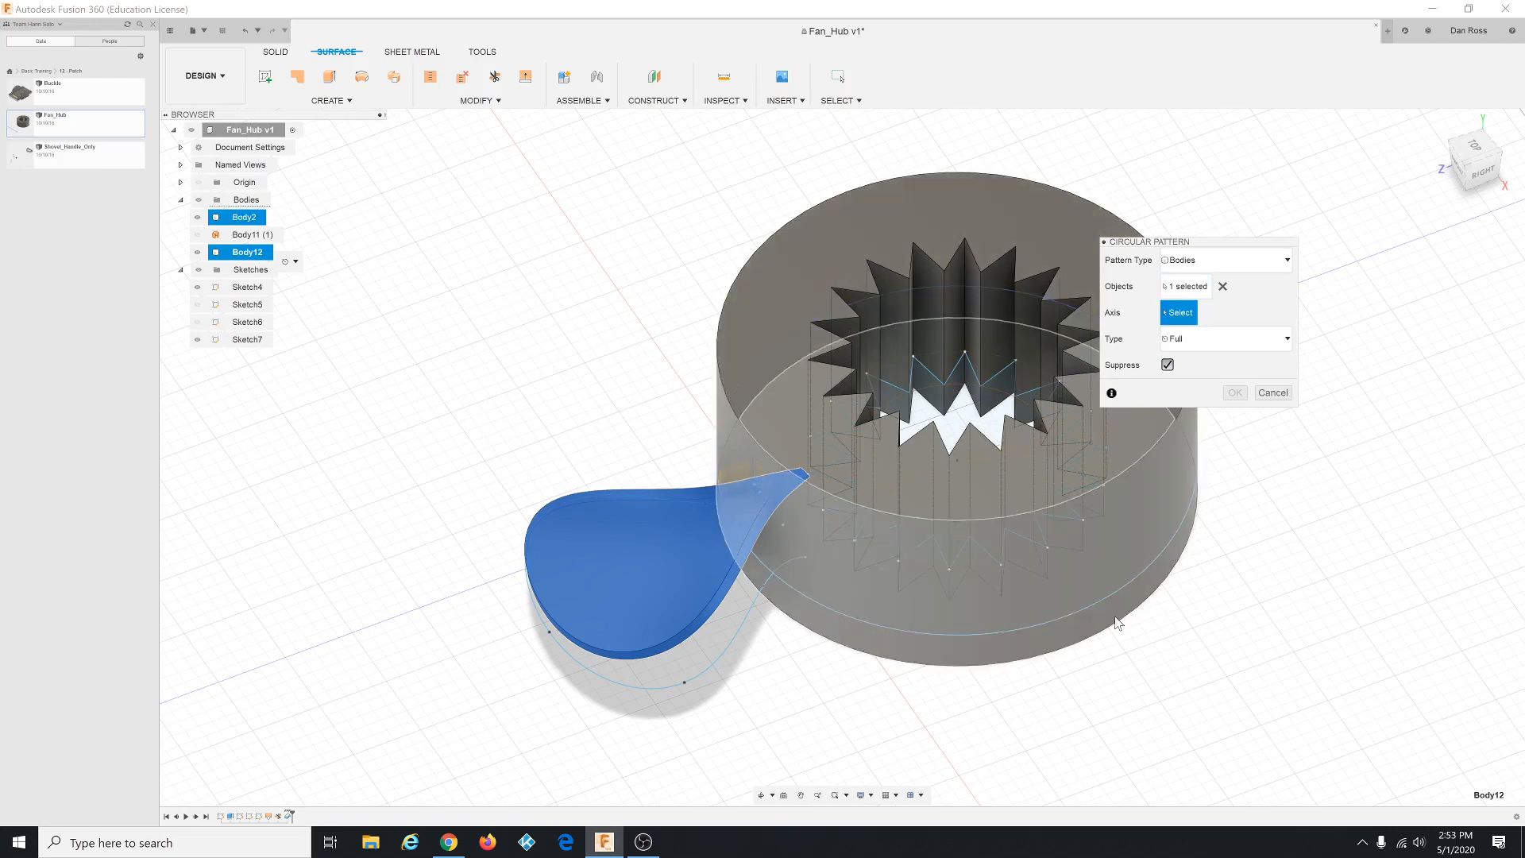
{"action": "left_click", "coordinate": [1116, 627]}
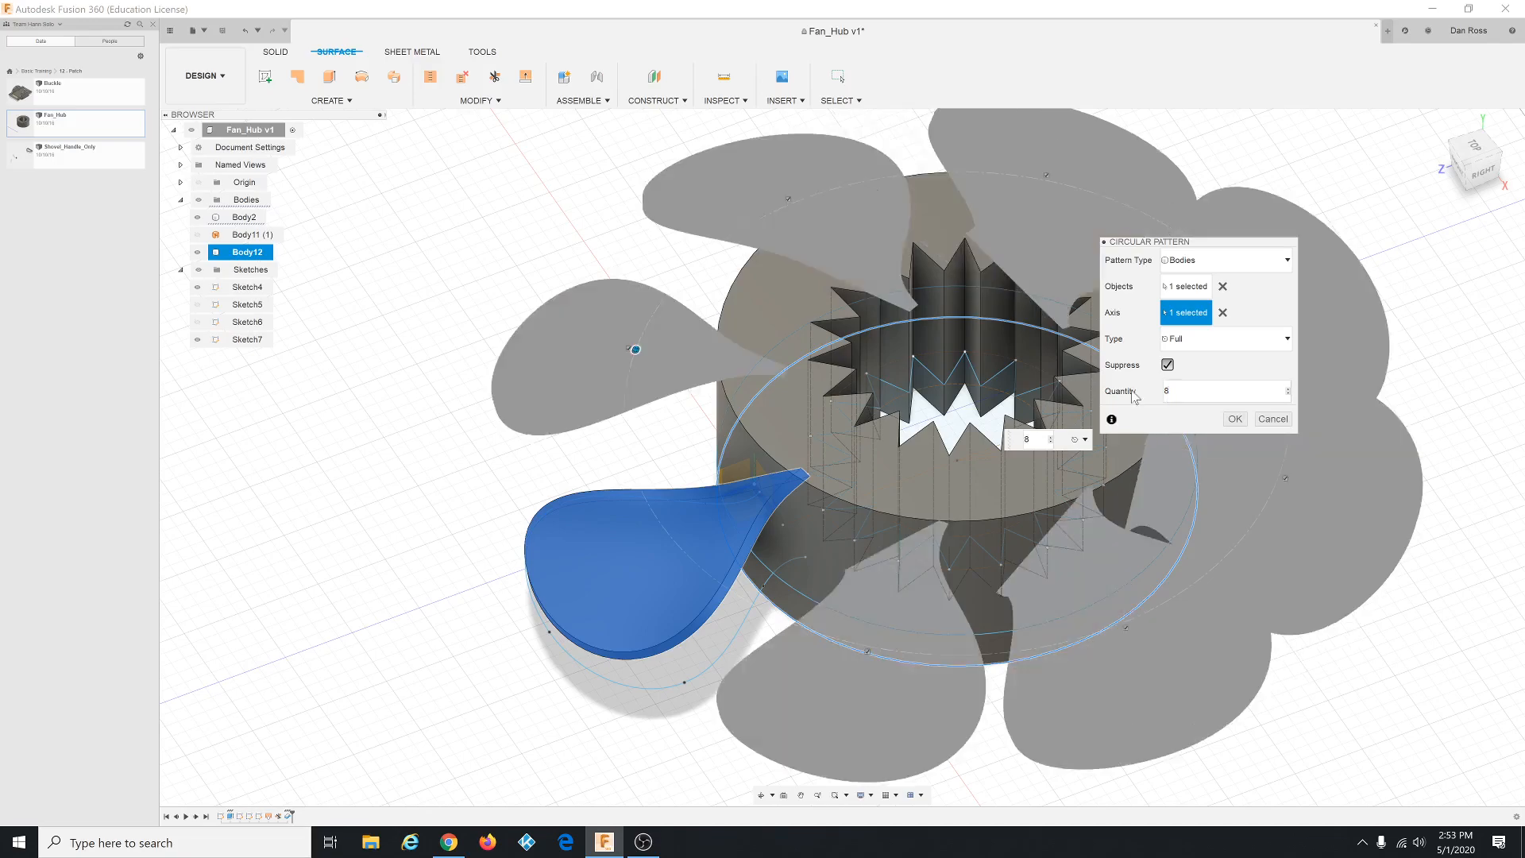
{"action": "left_click", "coordinate": [1236, 418]}
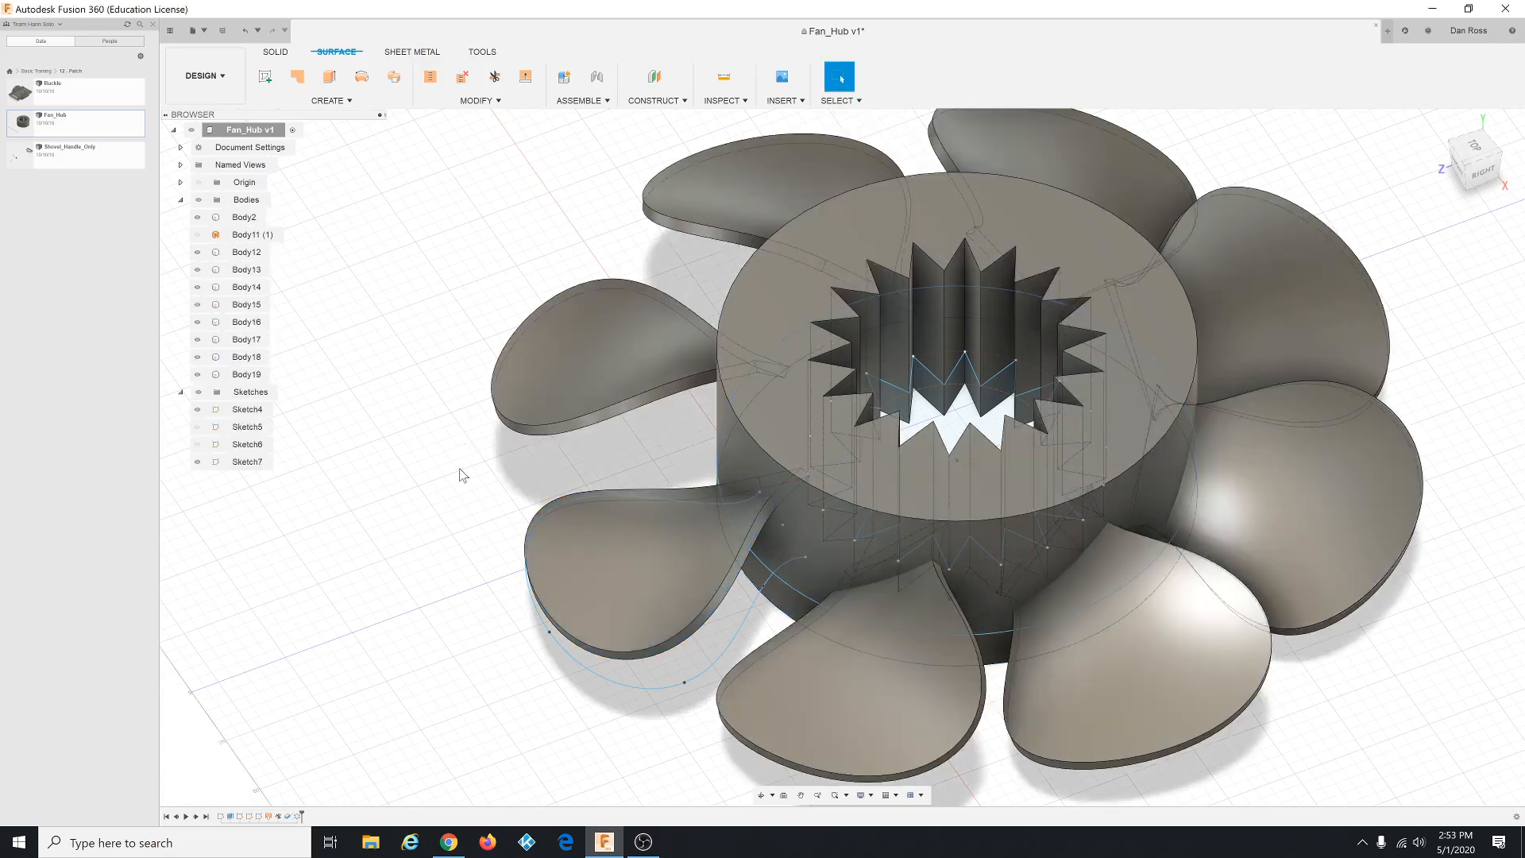
Step: Edit the circular pattern of blades and set its quantity to 5
{"action": "middle_click_drag", "start_coordinate": [460, 469], "coordinate": [432, 477], "text": "shift"}
{"action": "mouse_move", "coordinate": [842, 465]}
{"action": "middle_mouse_down", "text": "shift"}
{"action": "mouse_move", "coordinate": [880, 462]}
{"action": "mouse_move", "coordinate": [873, 390]}
{"action": "mouse_move", "coordinate": [868, 498]}
{"action": "mouse_move", "coordinate": [839, 454]}
{"action": "middle_mouse_up", "text": "shift"}
{"action": "key", "text": "Escape"}
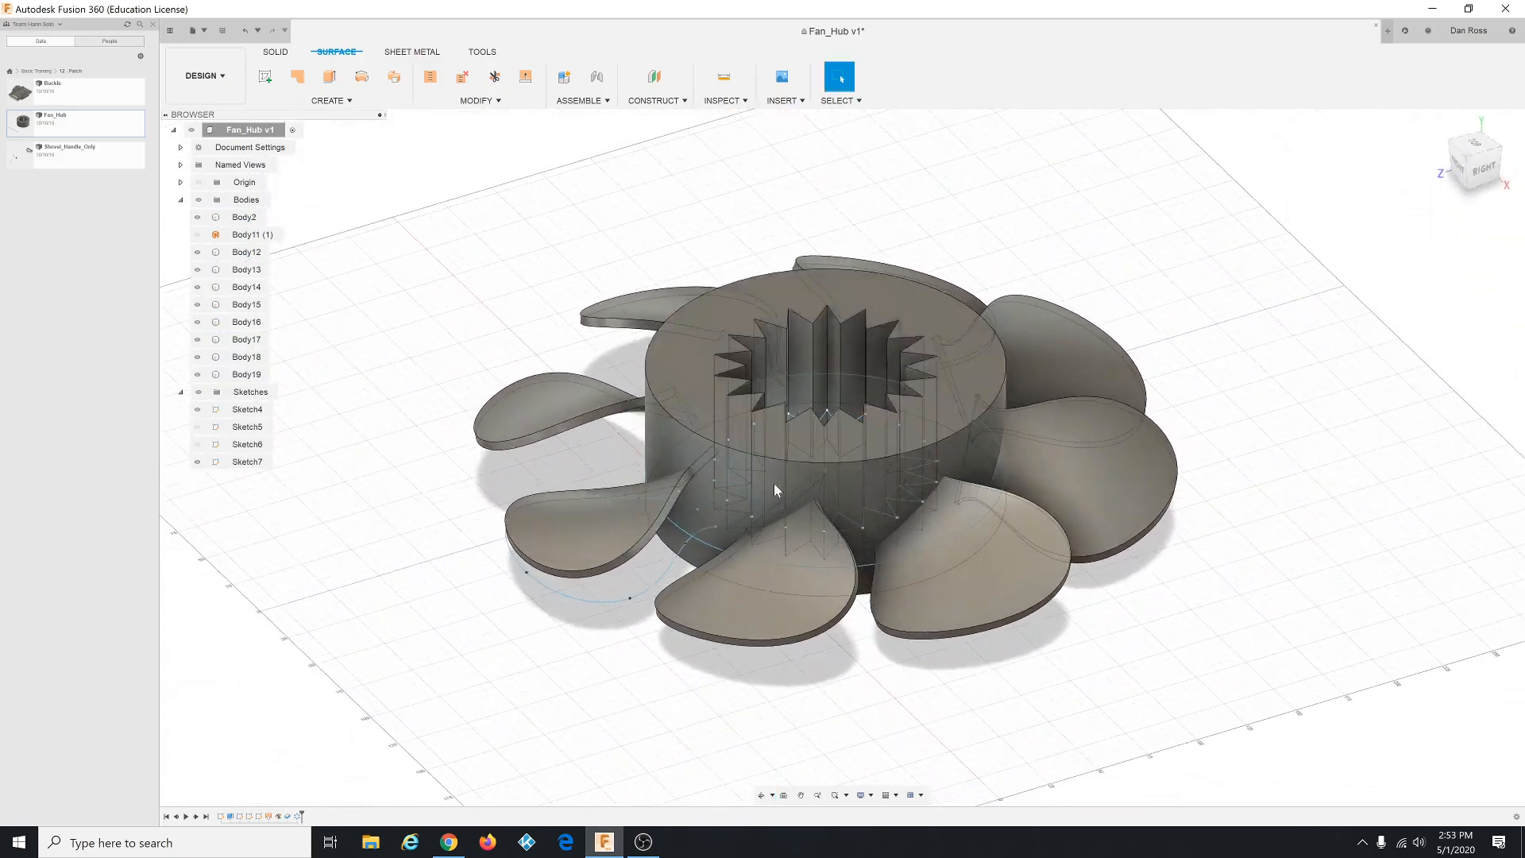
{"action": "scroll", "coordinate": [509, 699], "scroll_direction": "up", "scroll_amount": 4}
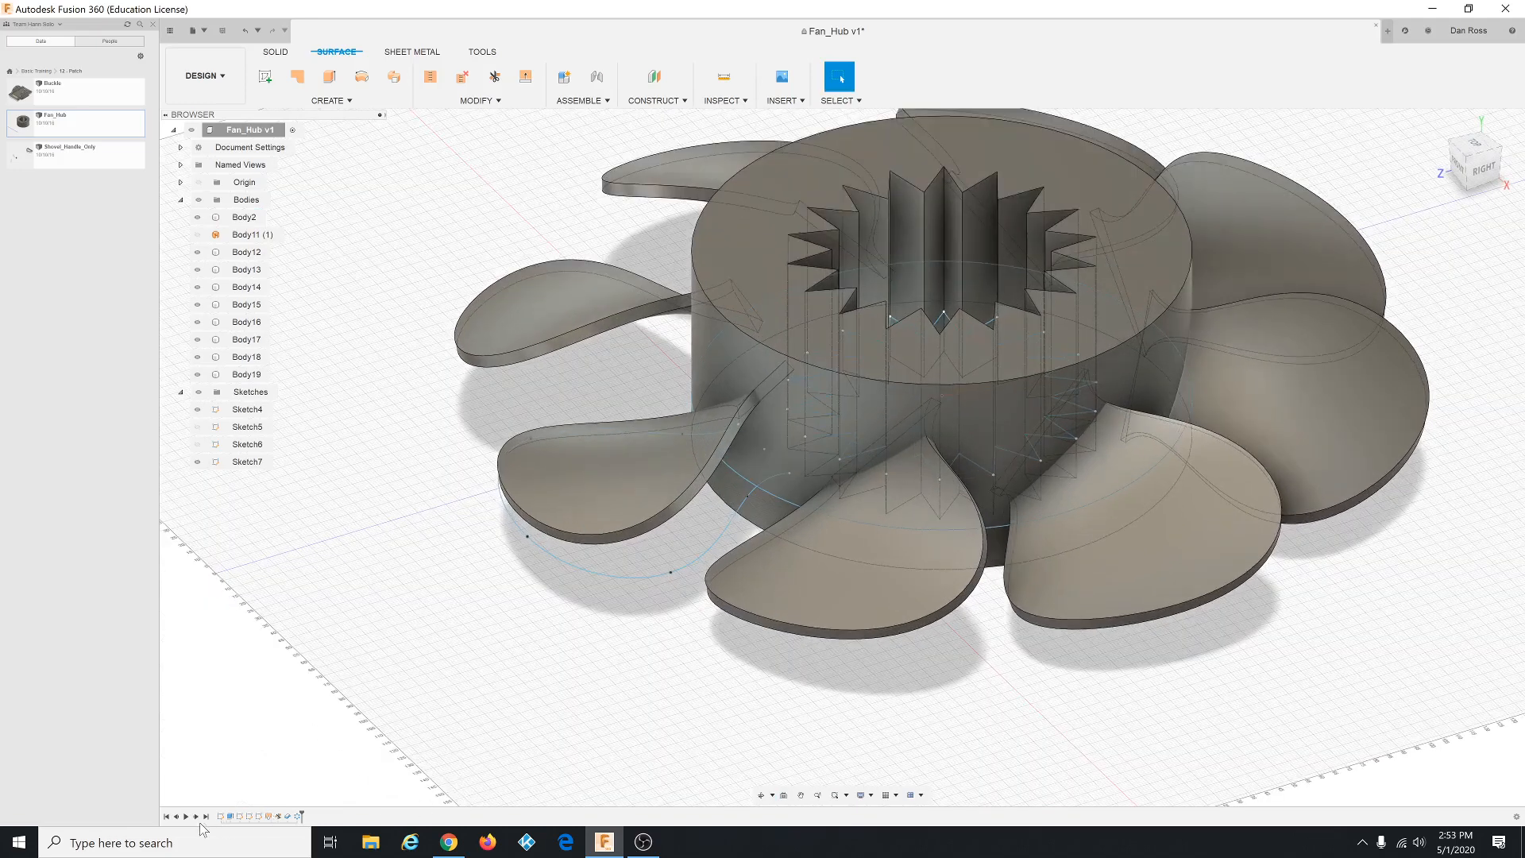
{"action": "right_click", "coordinate": [297, 816]}
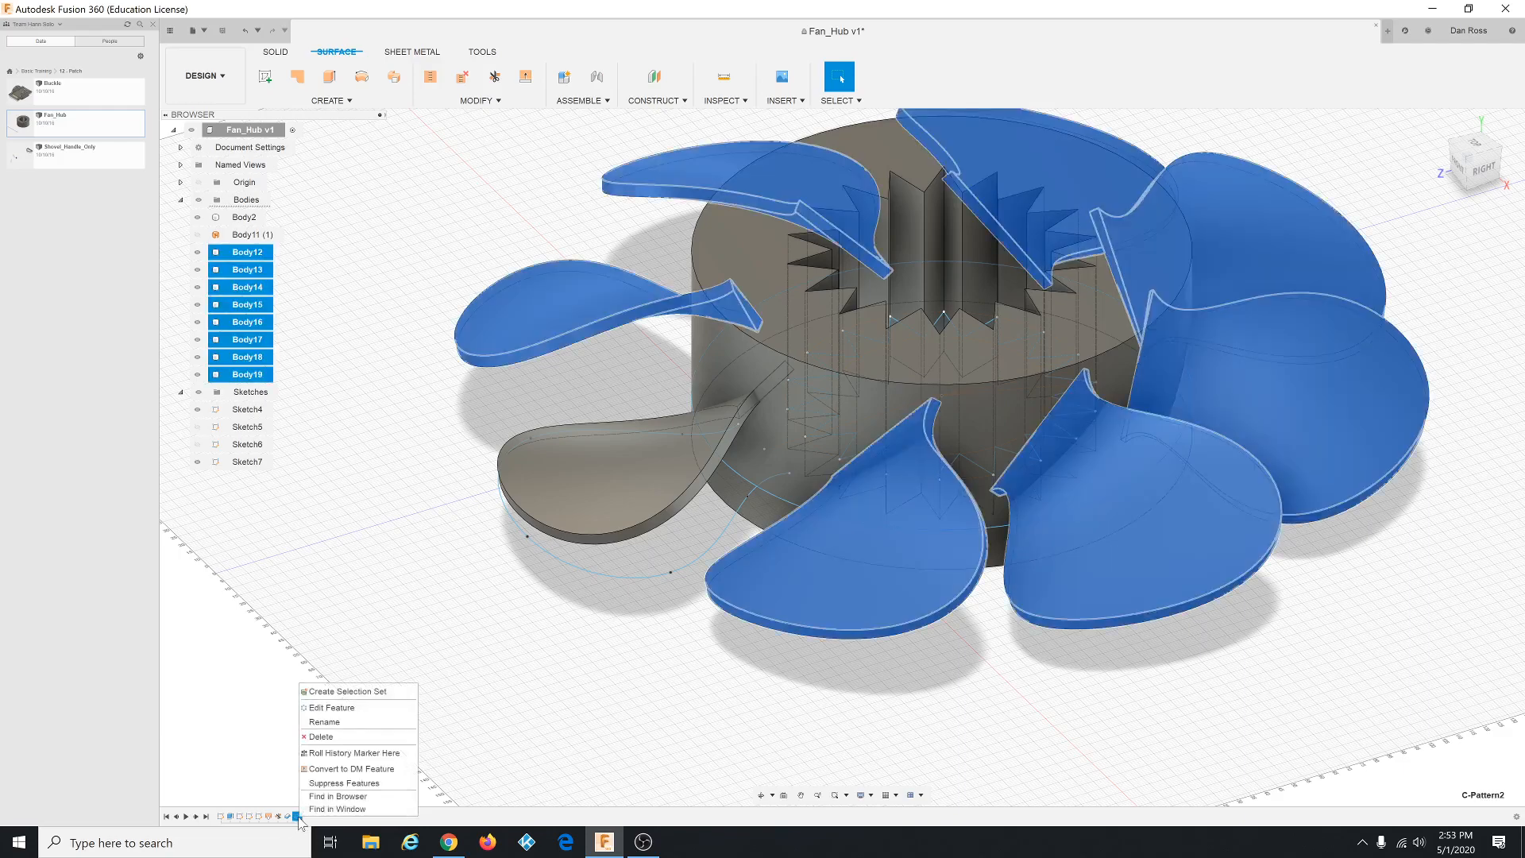
{"action": "left_click", "coordinate": [332, 708]}
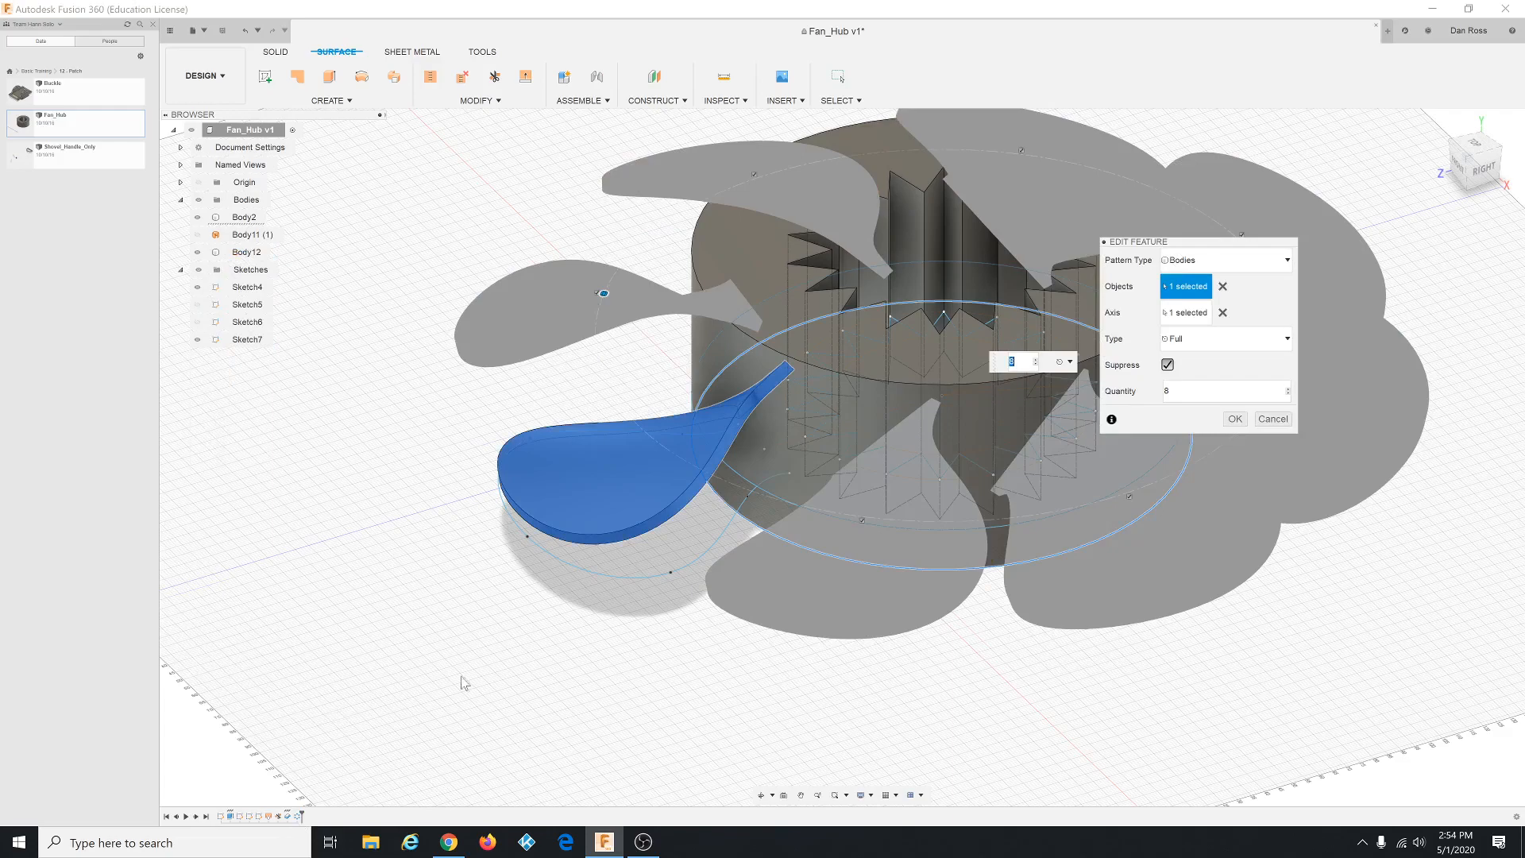
{"action": "left_click", "coordinate": [1122, 392]}
{"action": "left_click", "coordinate": [1235, 418]}
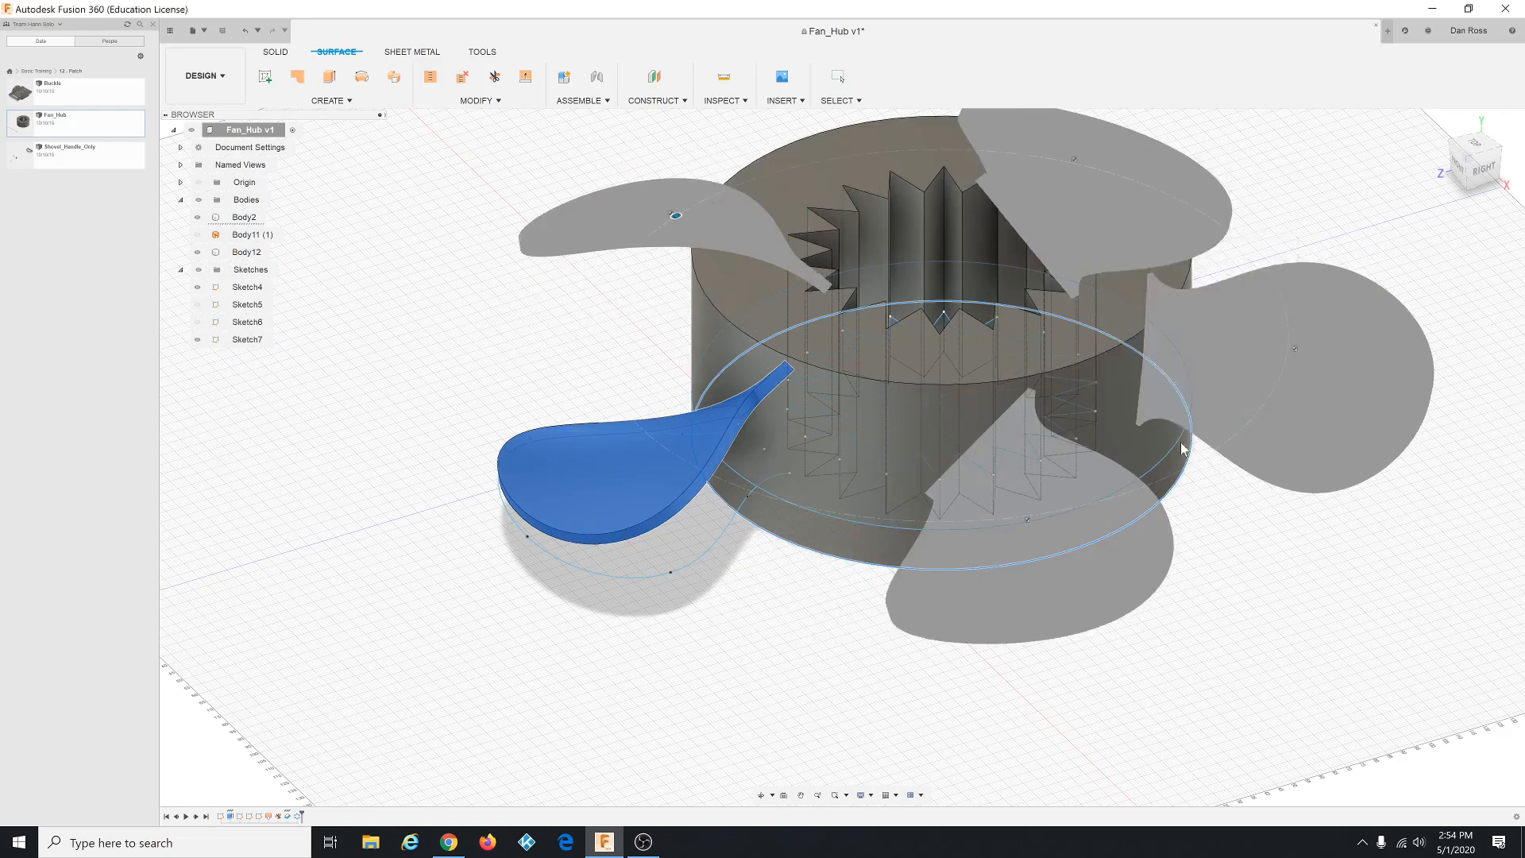
Step: Examine the patterned fan blades around the hub from above and at an angle
{"action": "middle_click_drag", "start_coordinate": [788, 624], "coordinate": [810, 620], "text": "shift"}
{"action": "scroll", "coordinate": [812, 610], "scroll_direction": "down", "scroll_amount": 3}
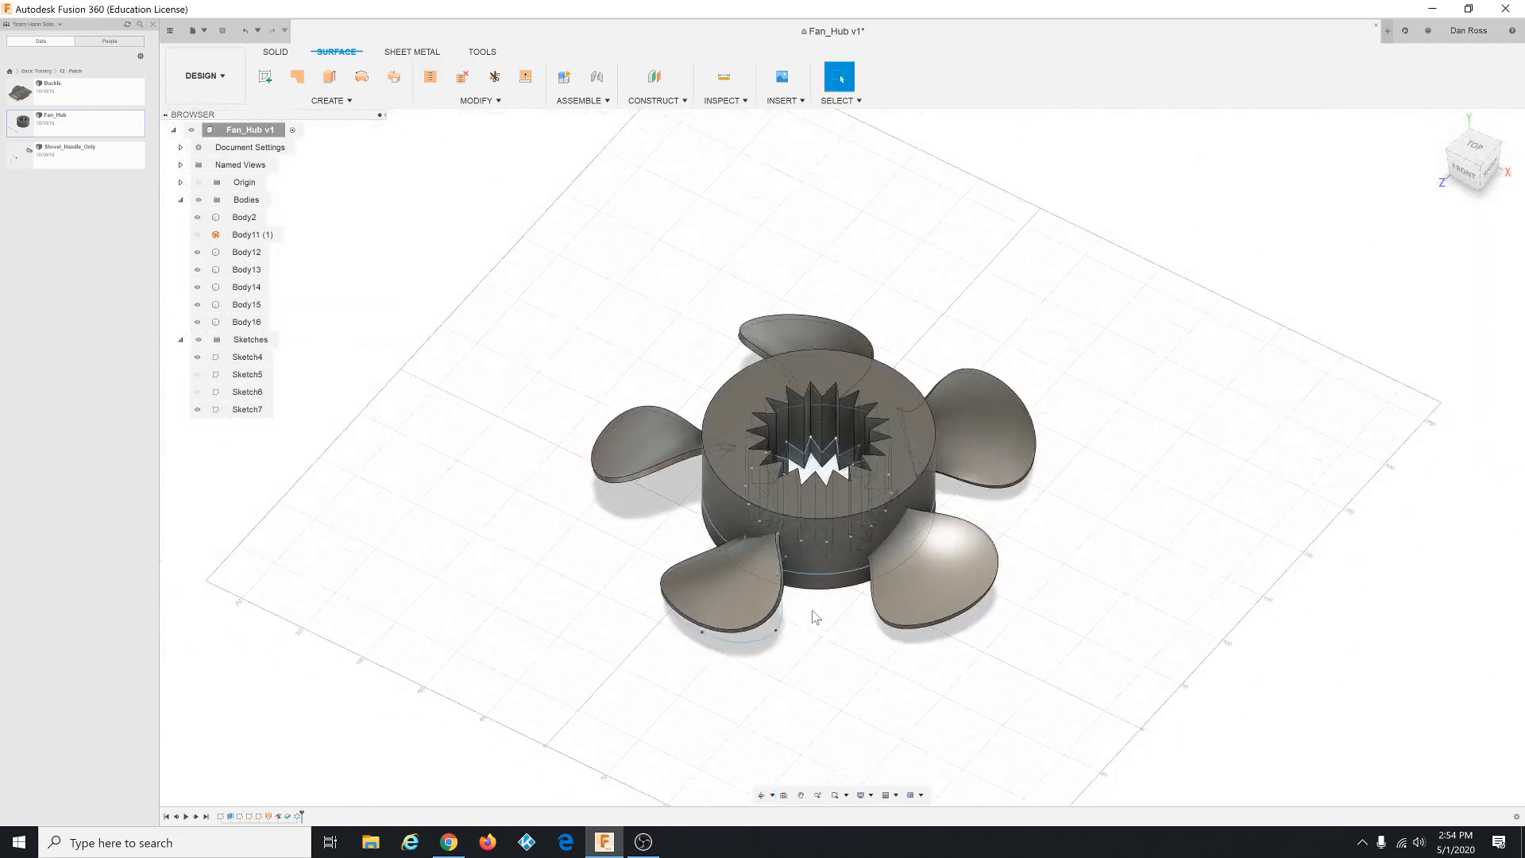
{"action": "scroll", "coordinate": [812, 611], "scroll_direction": "down", "scroll_amount": 4}
{"action": "scroll", "coordinate": [841, 540], "scroll_direction": "up", "scroll_amount": 3}
{"action": "middle_click_drag", "start_coordinate": [839, 520], "coordinate": [834, 560], "text": "shift"}
{"action": "key", "text": "Escape"}
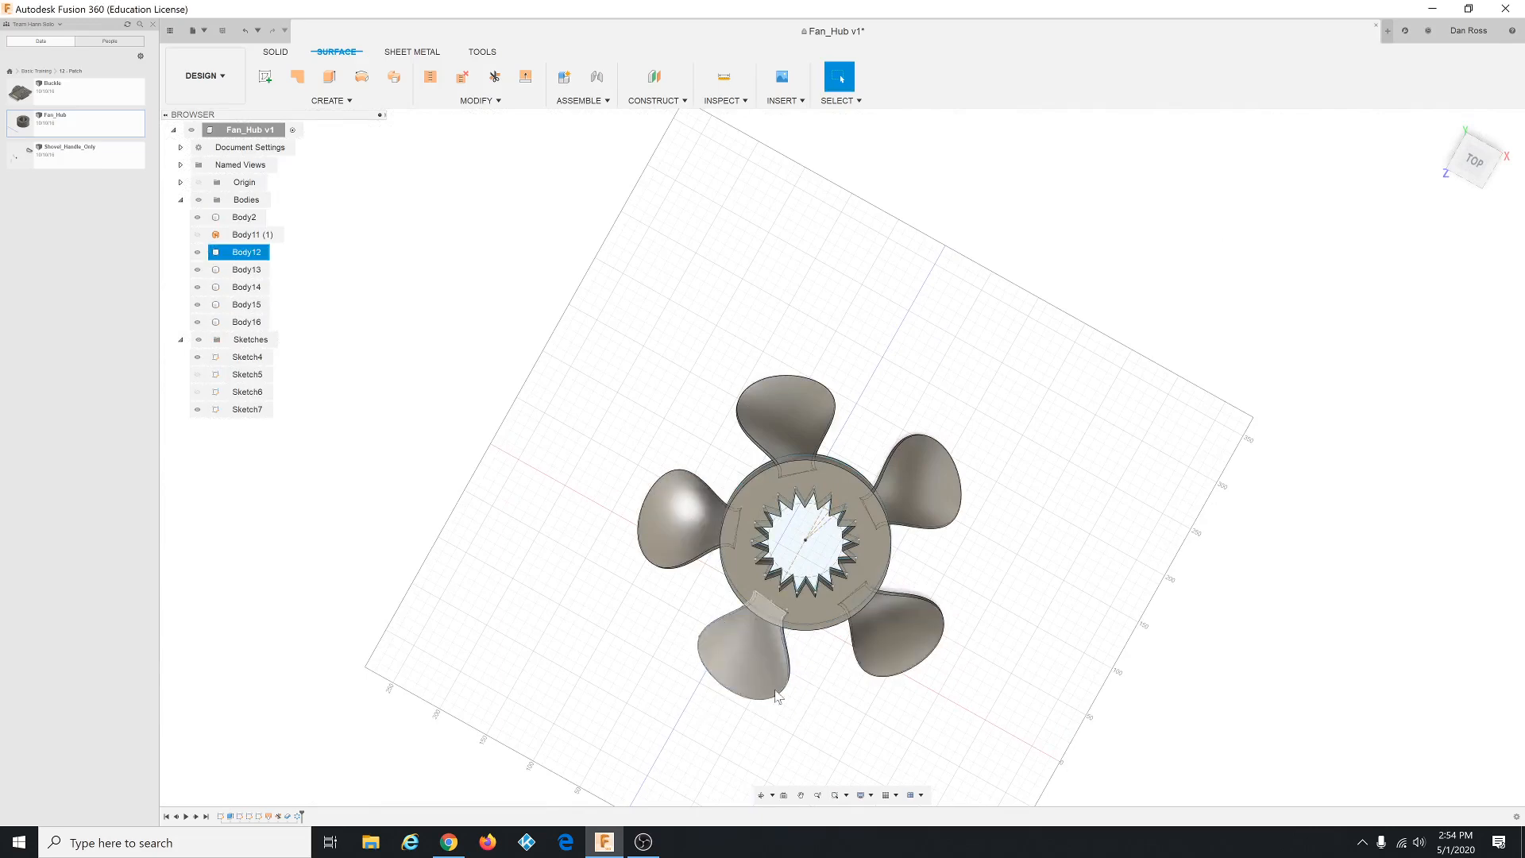
{"action": "middle_click_drag", "start_coordinate": [612, 703], "coordinate": [656, 658], "text": "shift"}
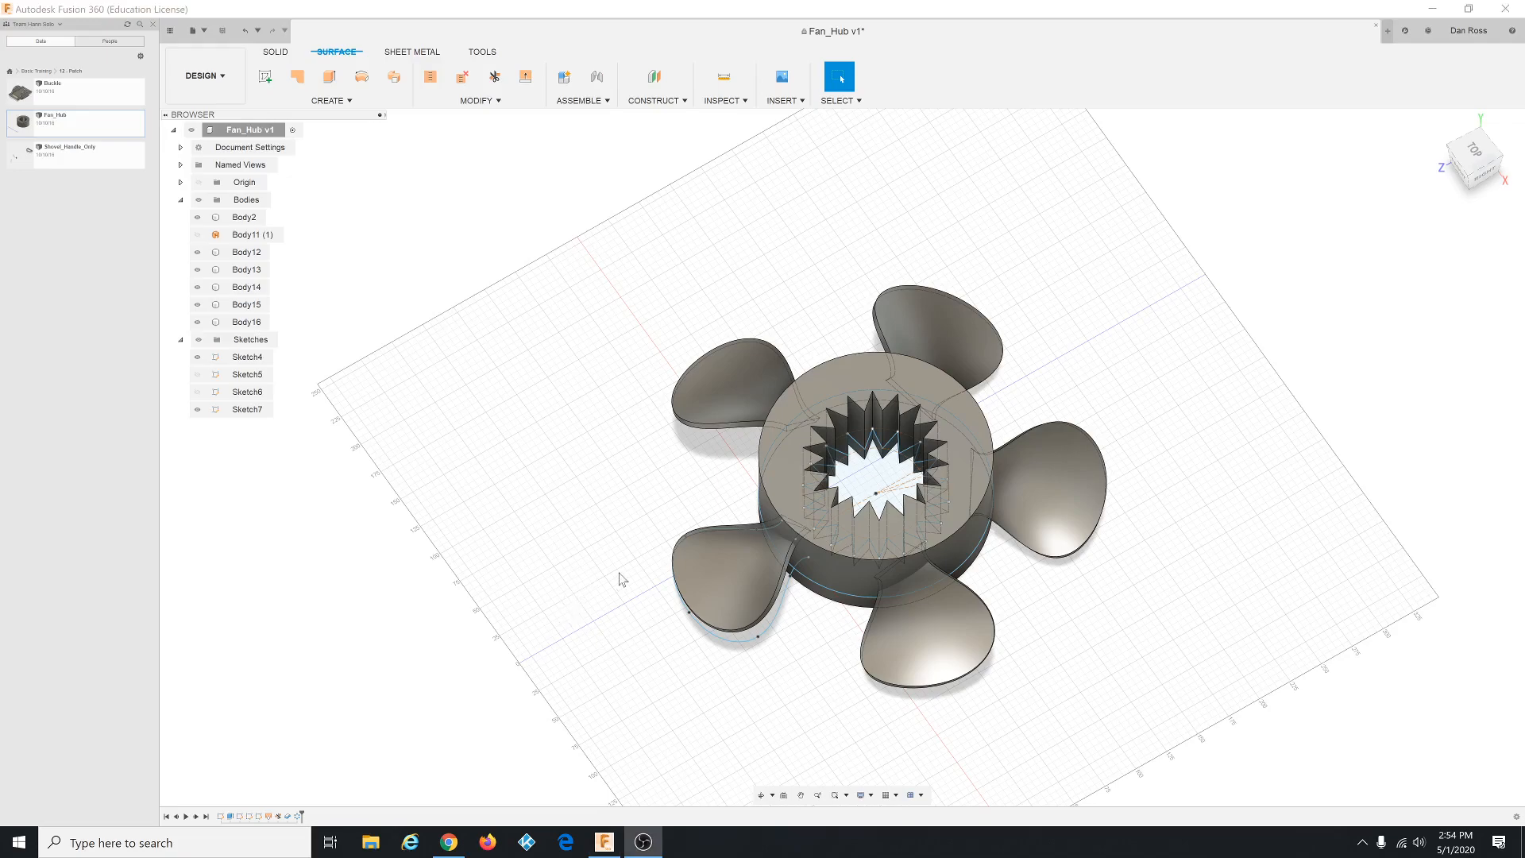
{"action": "scroll", "coordinate": [636, 537], "scroll_direction": "up", "scroll_amount": 3}
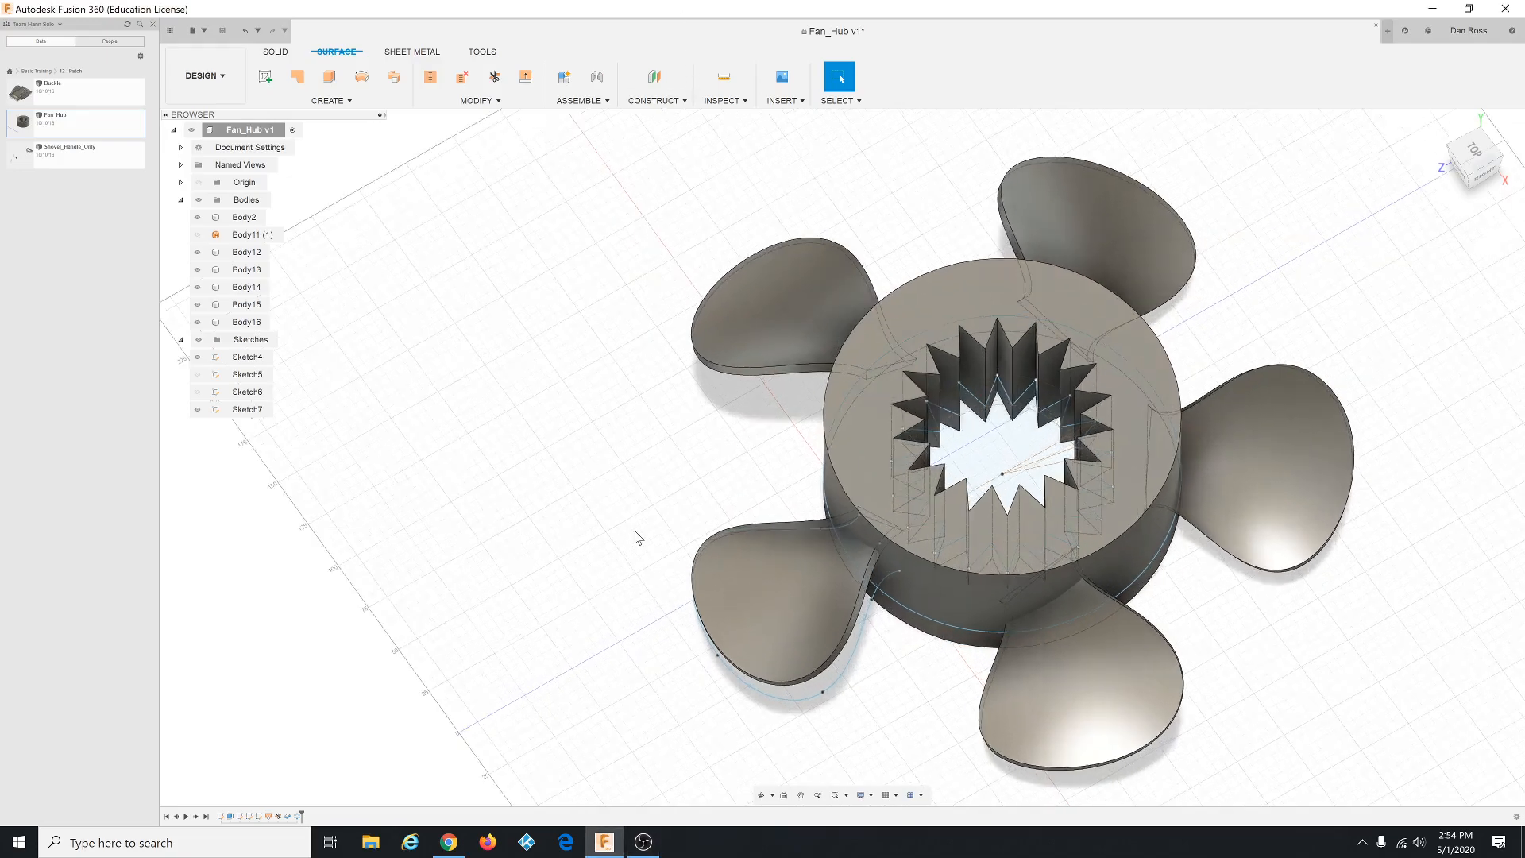
Step: Compare the original blade surface with the thickened blade body by highlighting each one in the model
{"action": "scroll", "coordinate": [635, 516], "scroll_direction": "down", "scroll_amount": 3}
{"action": "scroll", "coordinate": [364, 309], "scroll_direction": "down", "scroll_amount": 2}
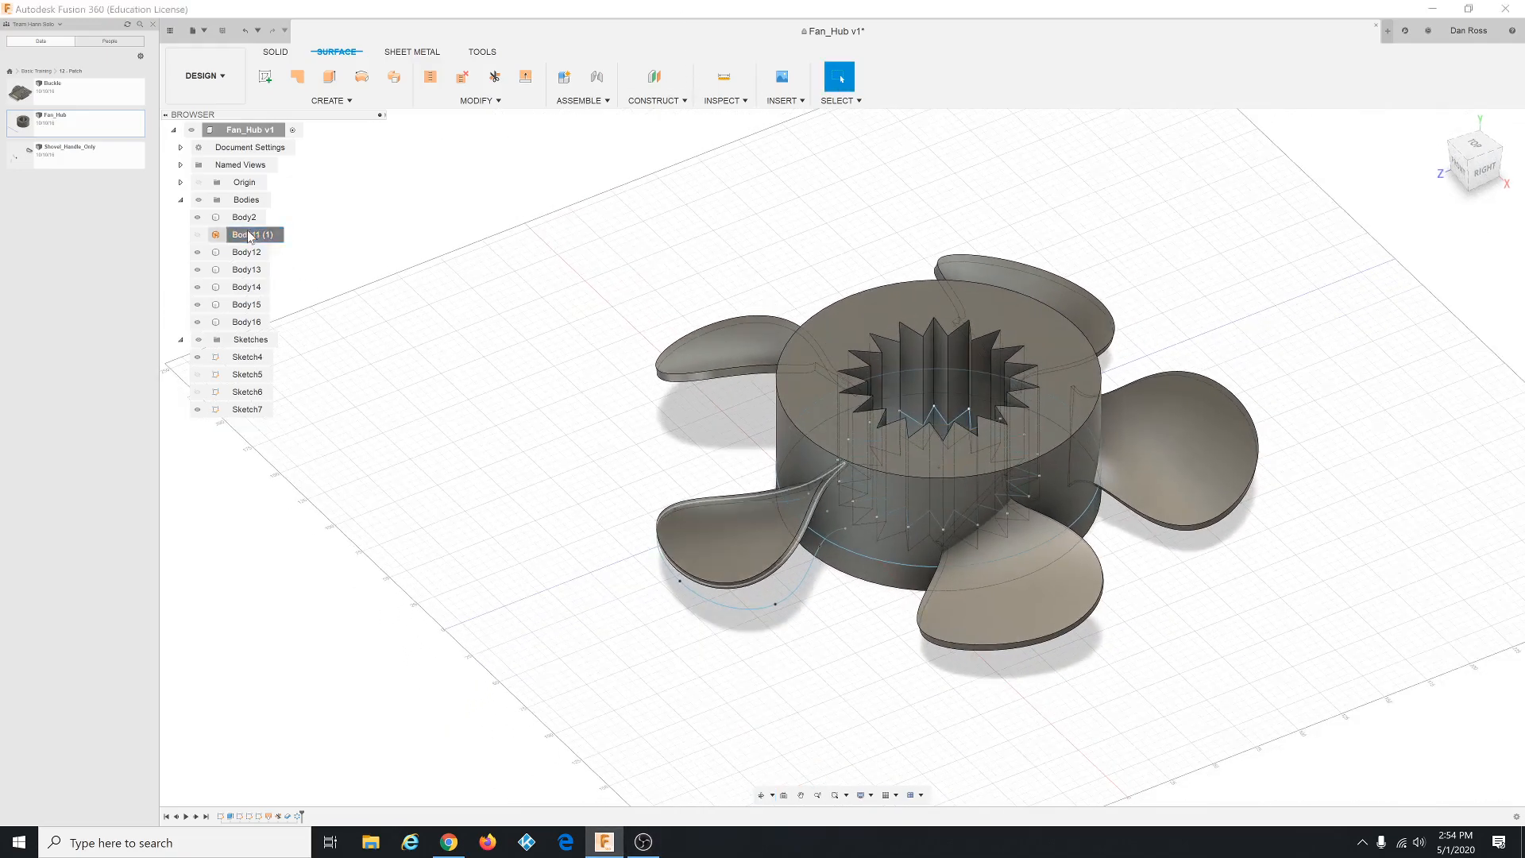
{"action": "left_click", "coordinate": [253, 235]}
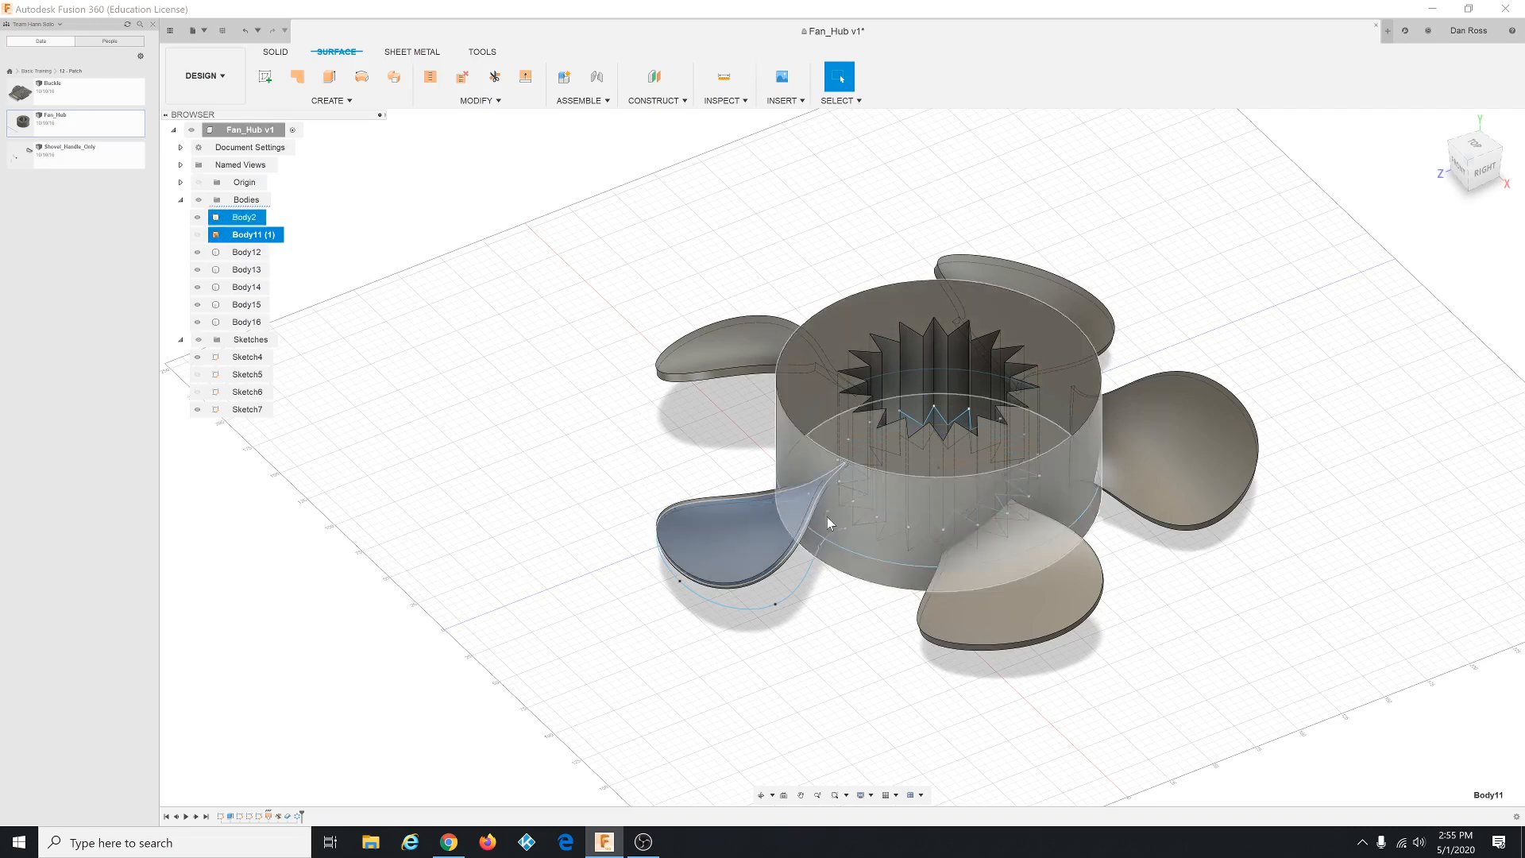
{"action": "left_click", "coordinate": [594, 447]}
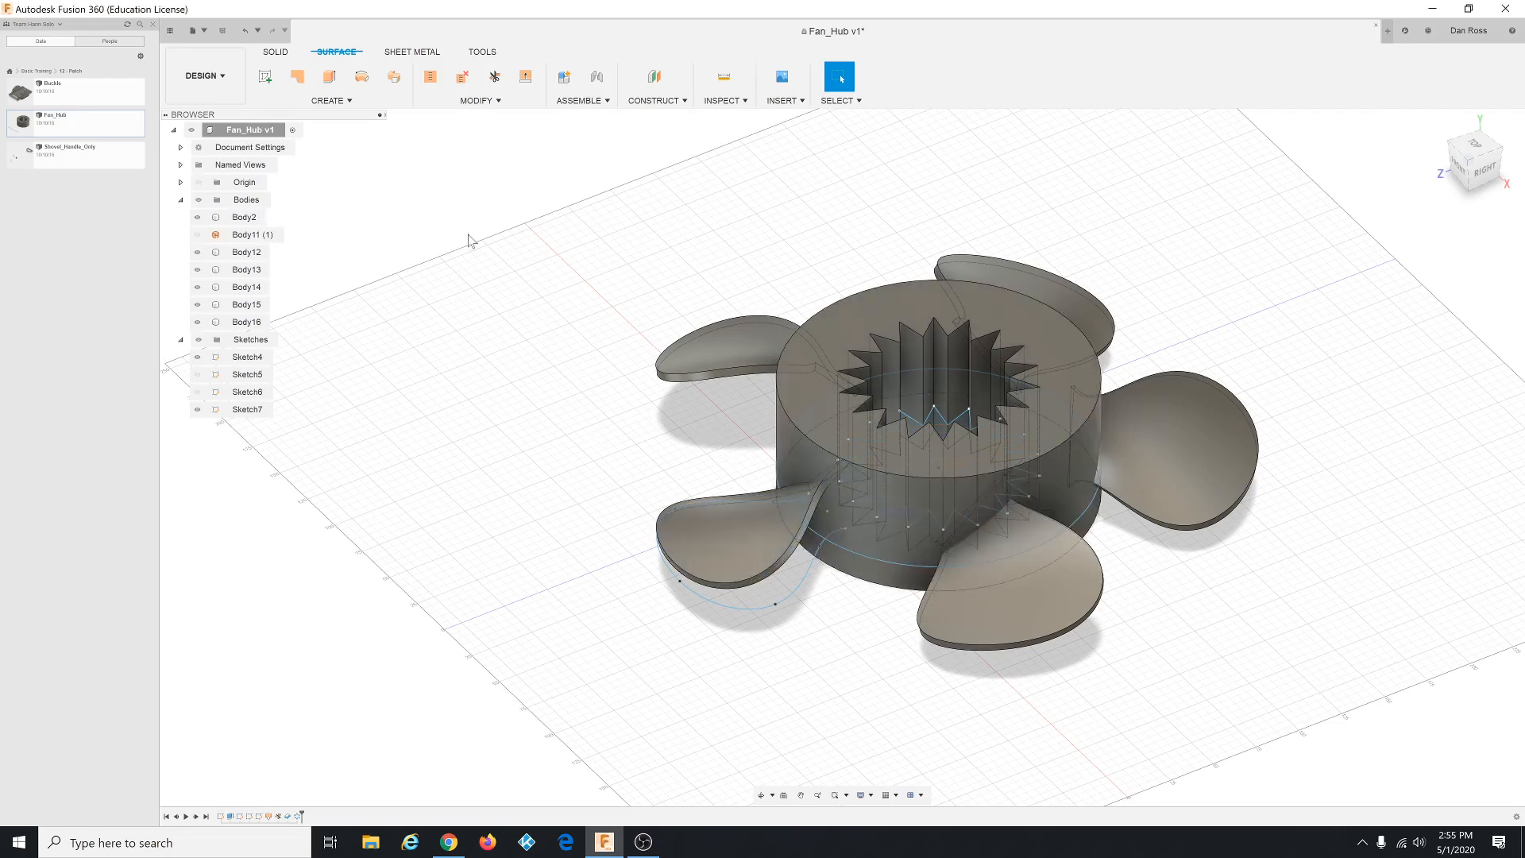
{"action": "left_click", "coordinate": [267, 254]}
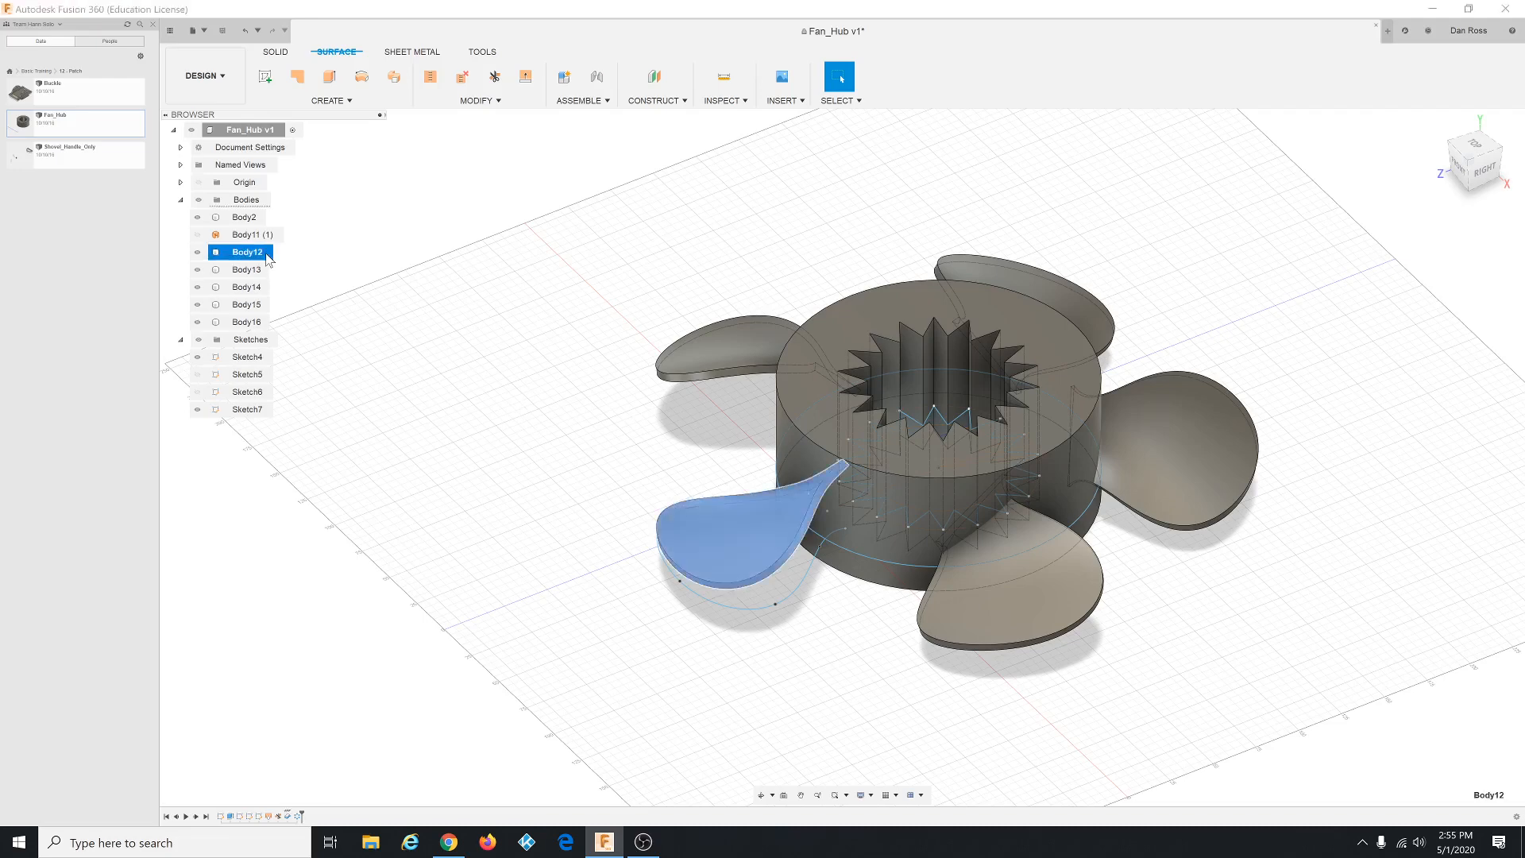
{"action": "left_click", "coordinate": [258, 235]}
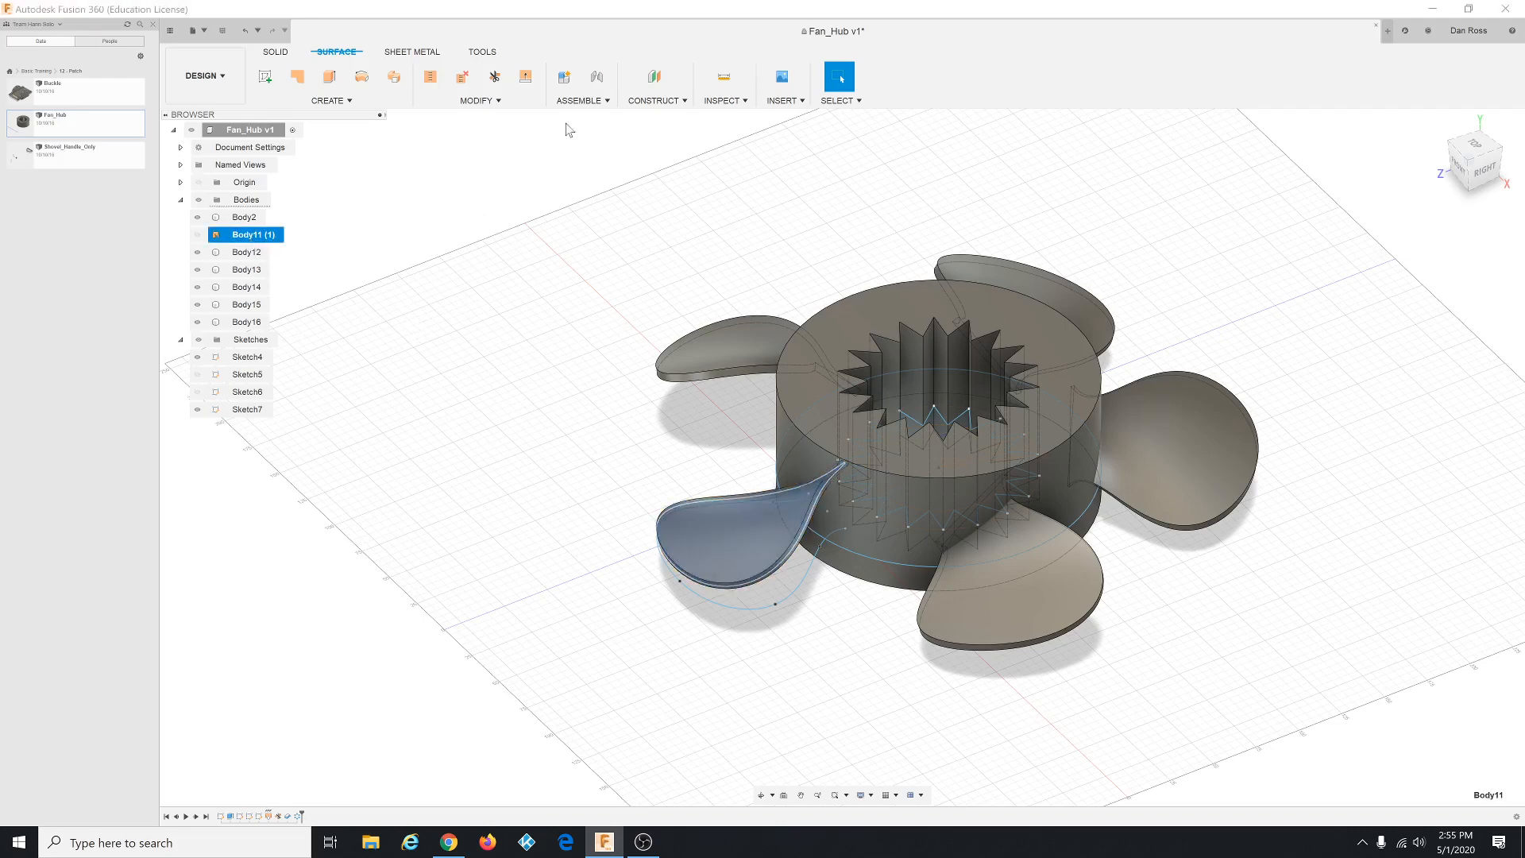
Step: Show the original blade surface and extend its outer edge by 20 mm with the Natural extend type
{"action": "left_click", "coordinate": [502, 103]}
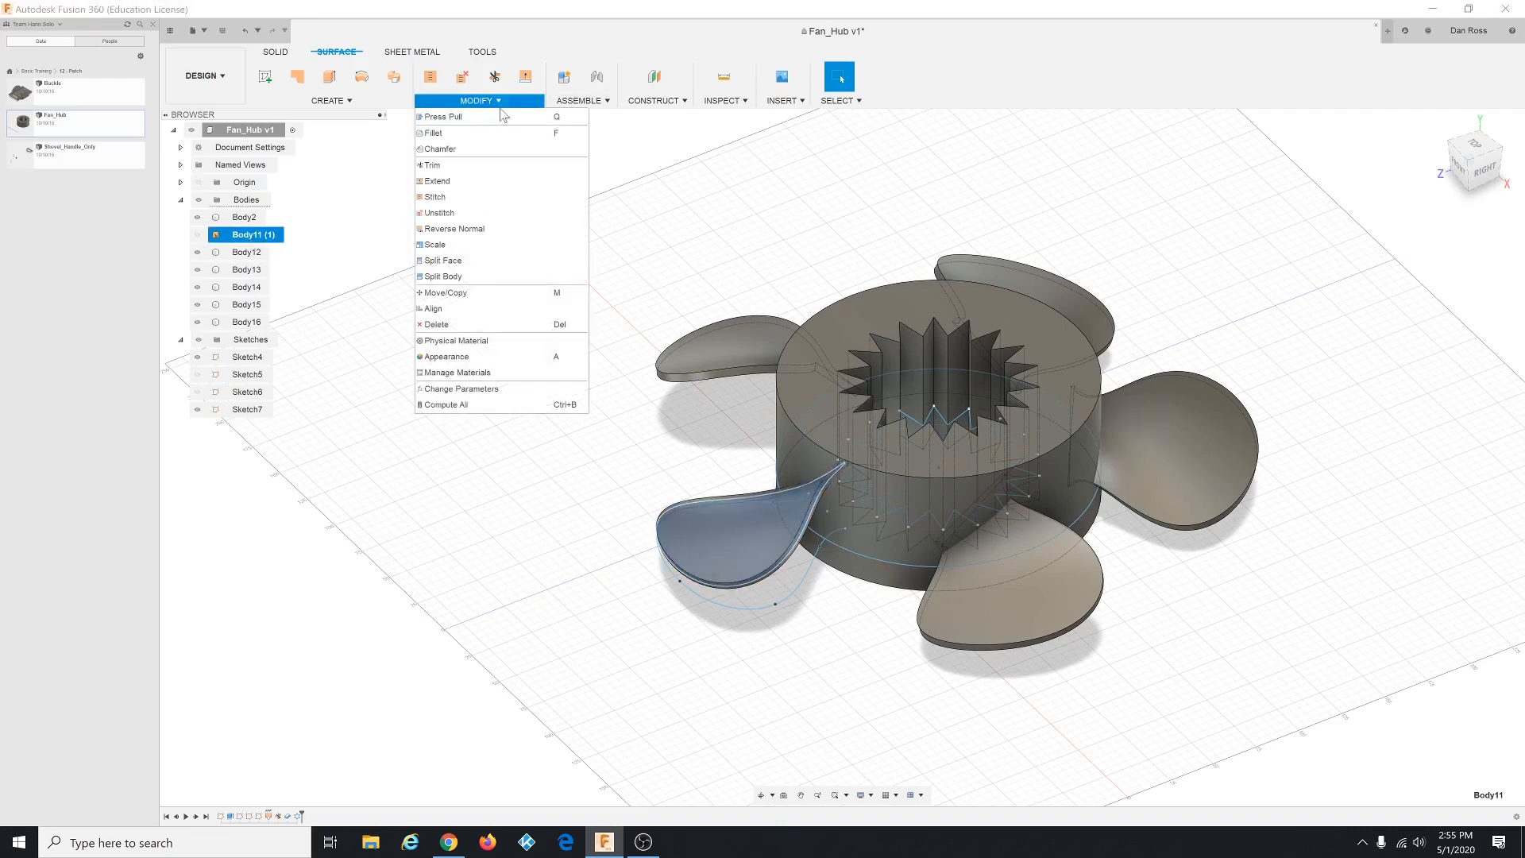
{"action": "left_click", "coordinate": [516, 189]}
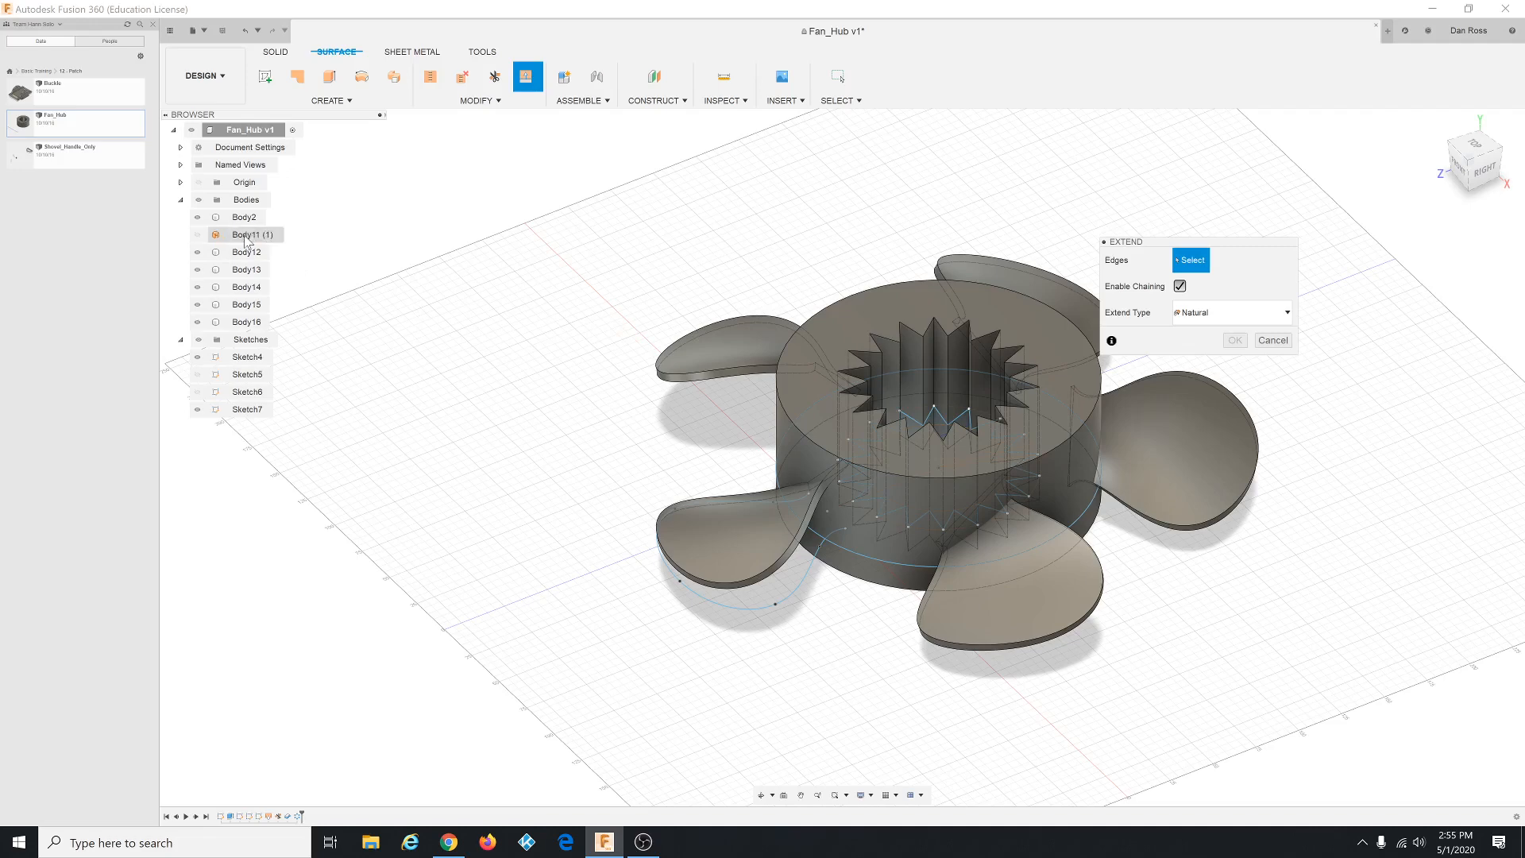
{"action": "left_click", "coordinate": [198, 235]}
{"action": "left_click", "coordinate": [234, 237]}
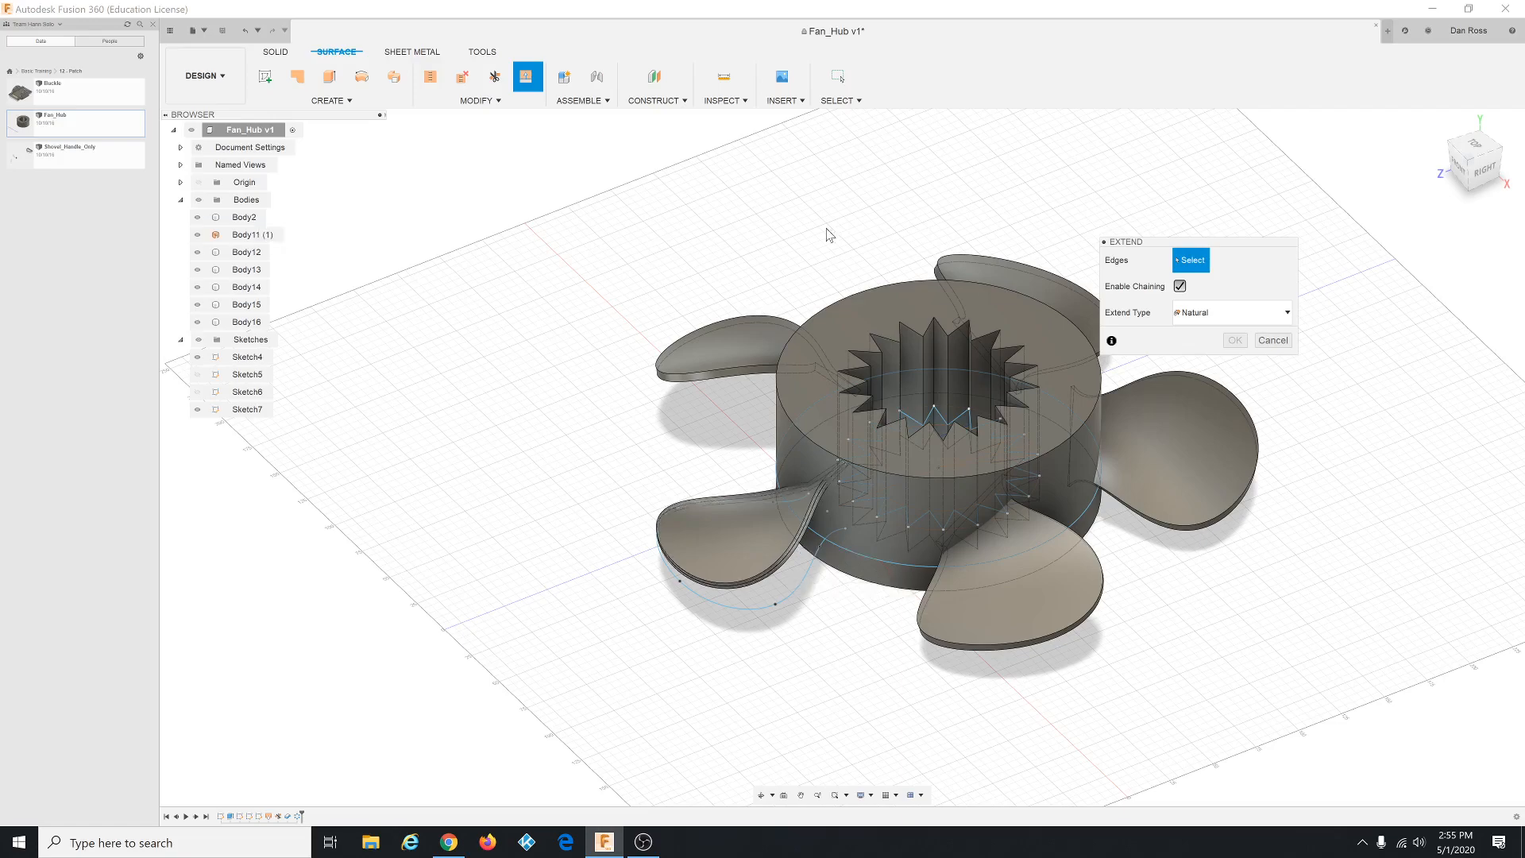
{"action": "scroll", "coordinate": [808, 611], "scroll_direction": "up", "scroll_amount": 5}
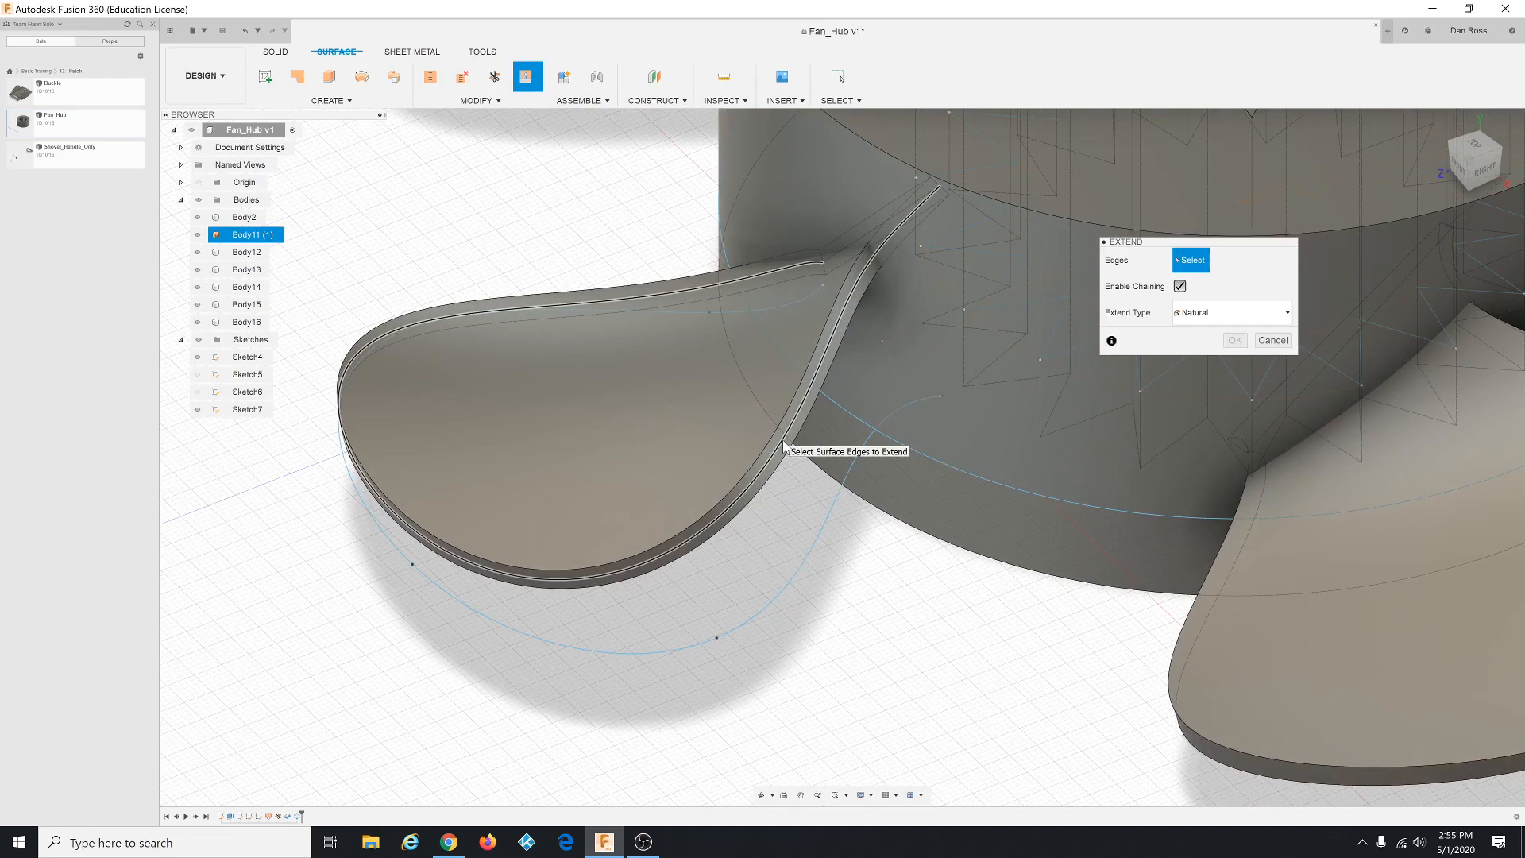
{"action": "scroll", "coordinate": [784, 445], "scroll_direction": "down", "scroll_amount": 6}
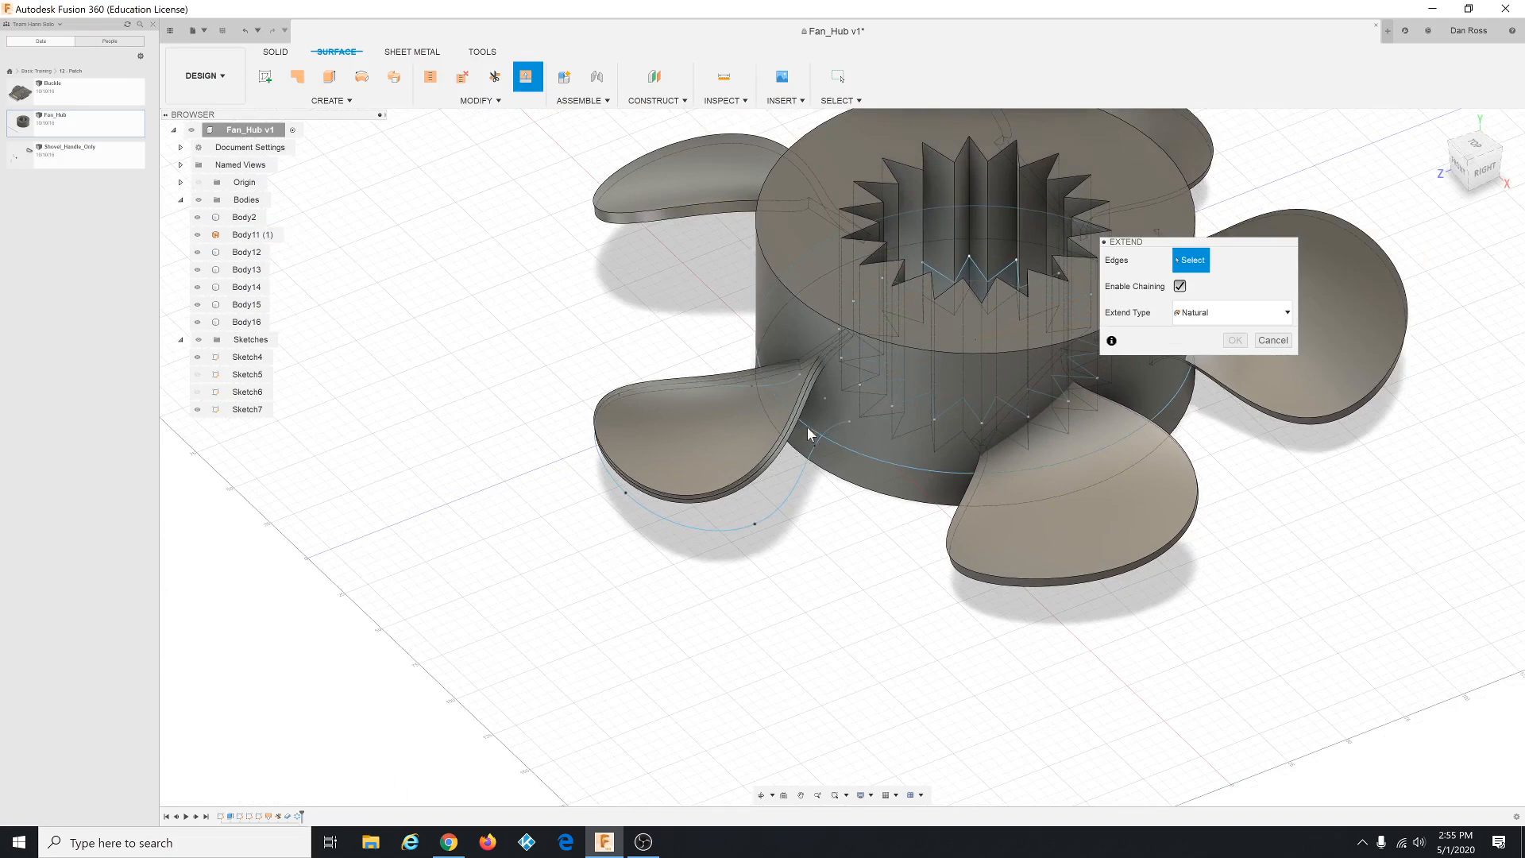
{"action": "scroll", "coordinate": [810, 434], "scroll_direction": "down", "scroll_amount": 1}
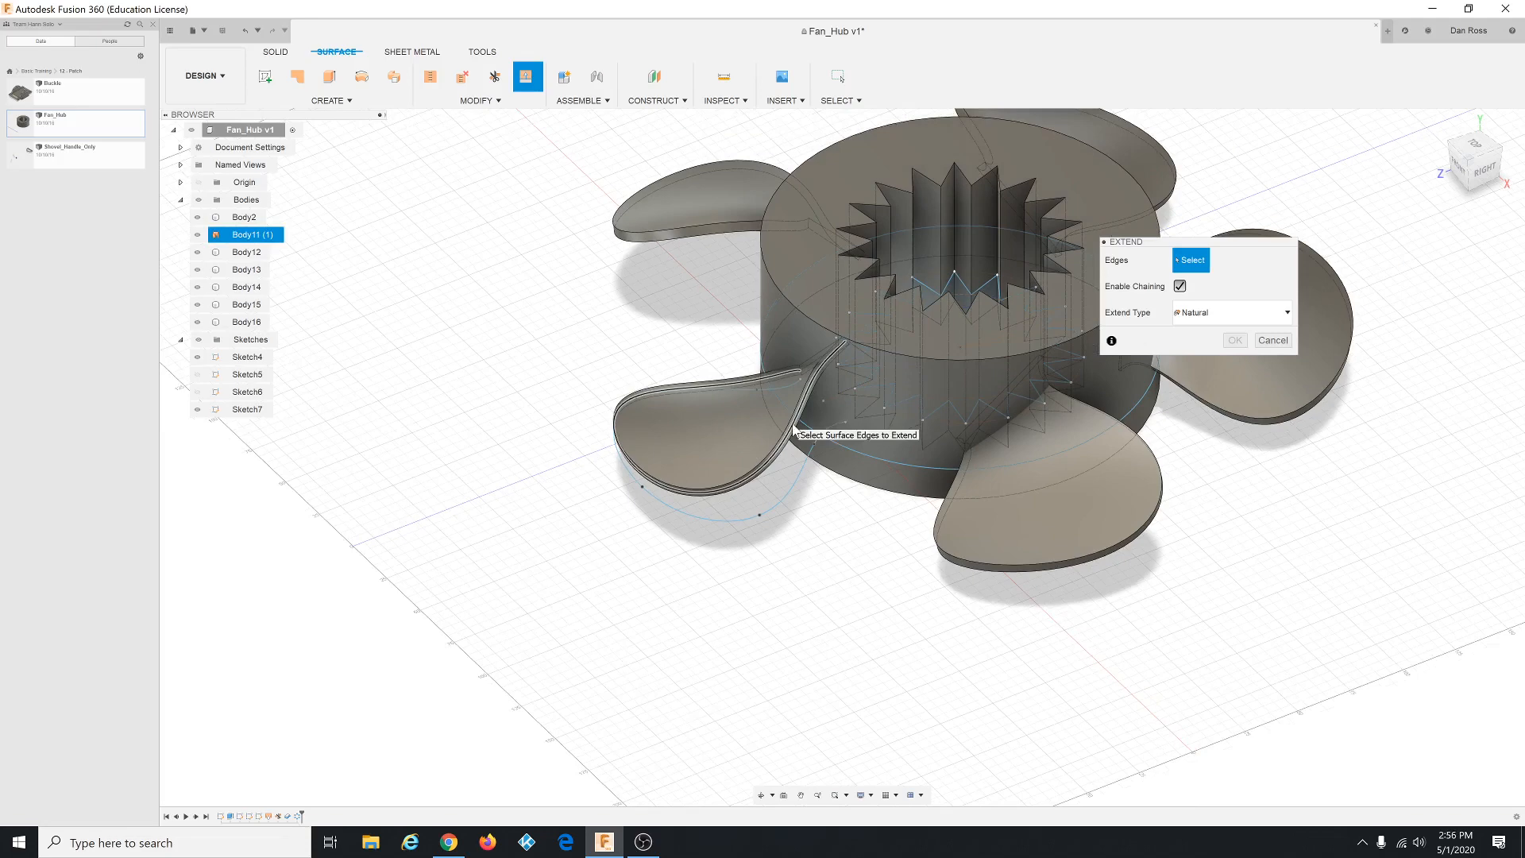
{"action": "left_click", "coordinate": [794, 430]}
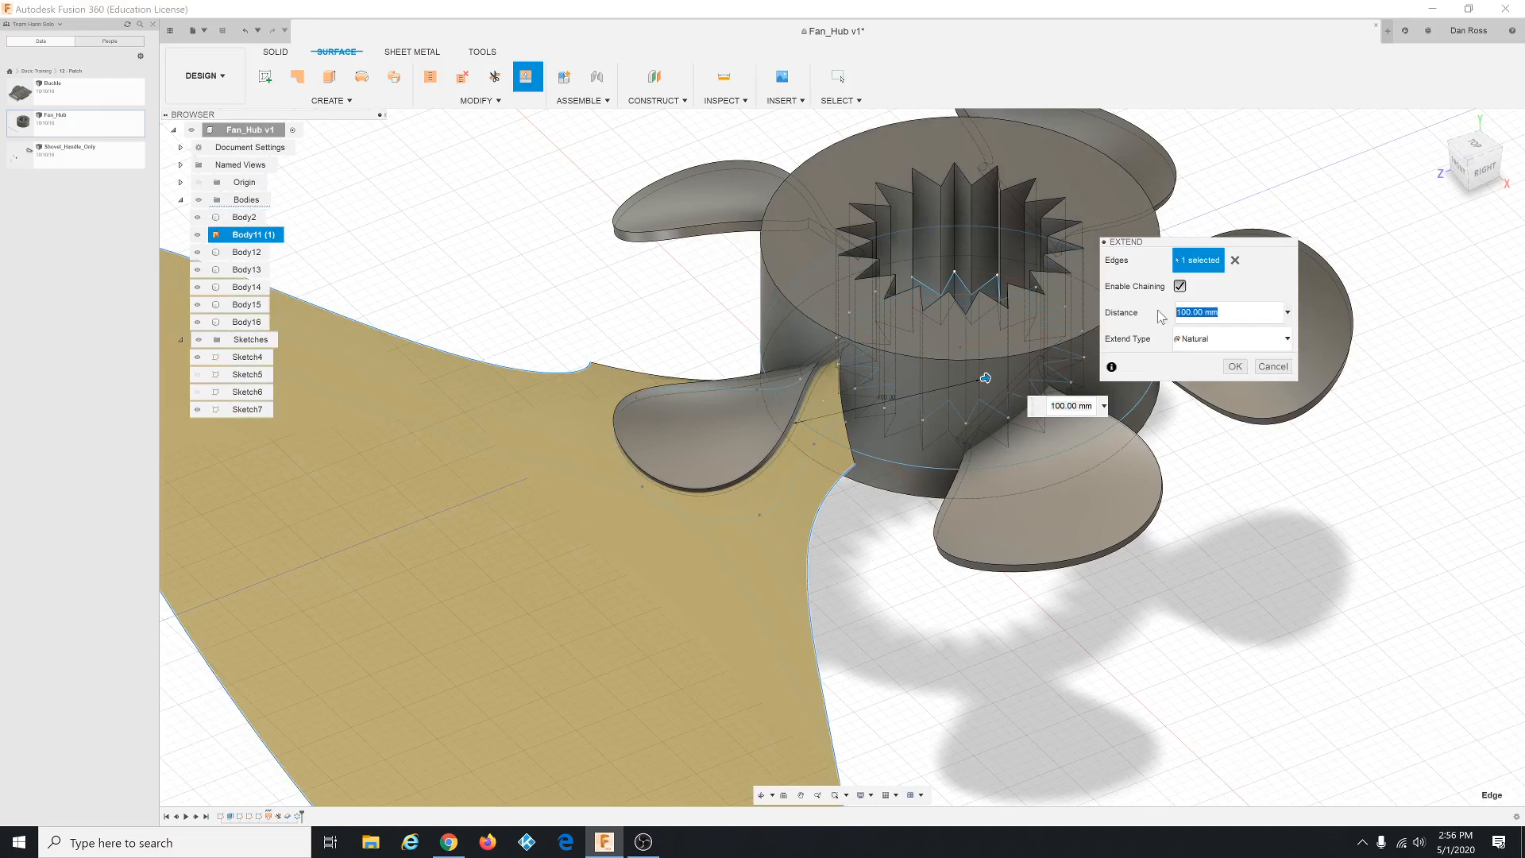
{"action": "type", "text": "20"}
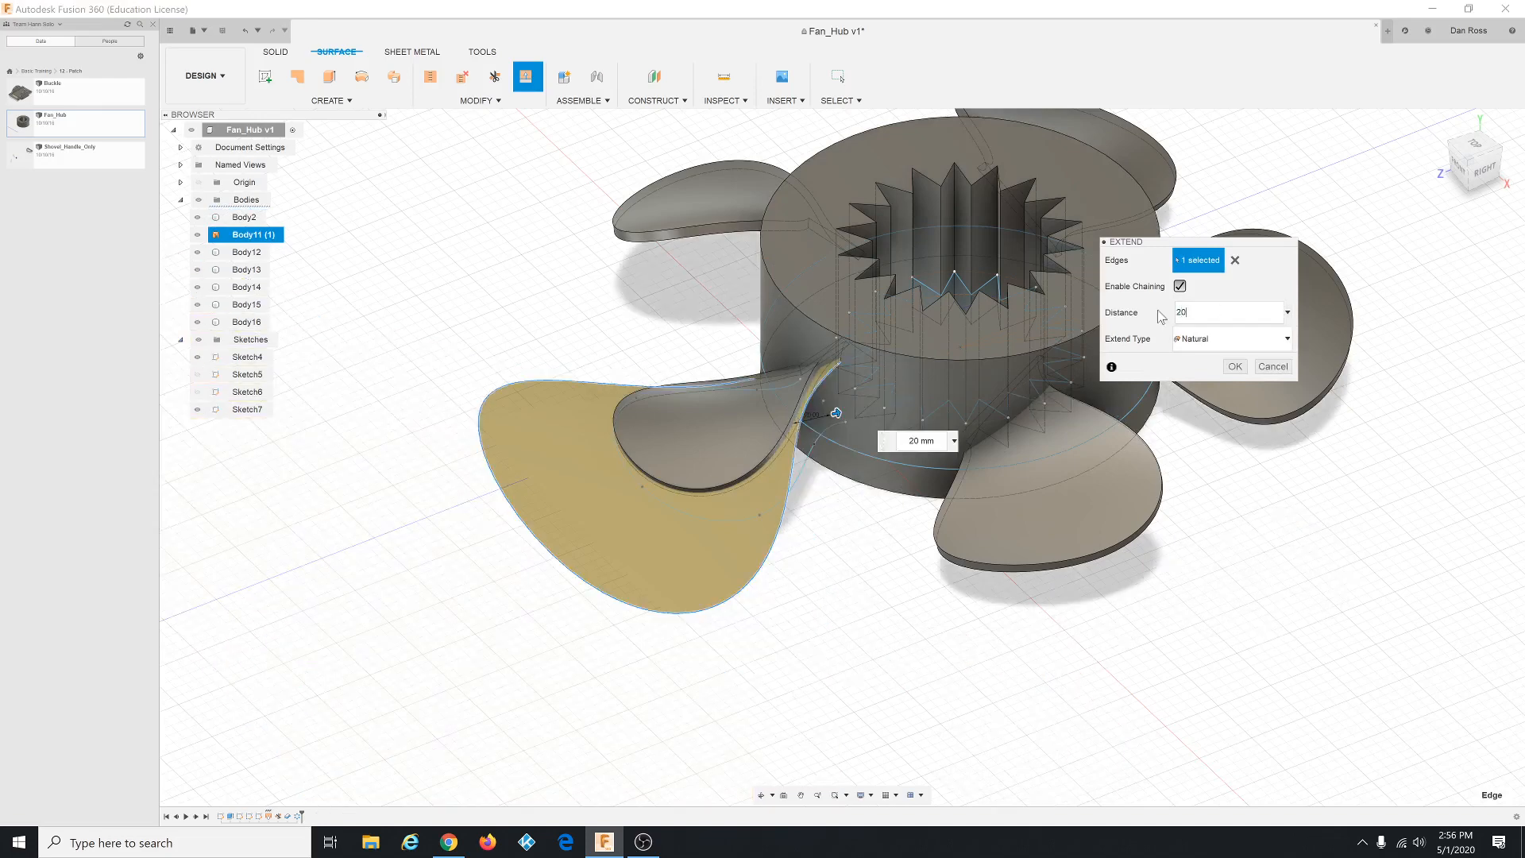
{"action": "left_click", "coordinate": [1235, 366]}
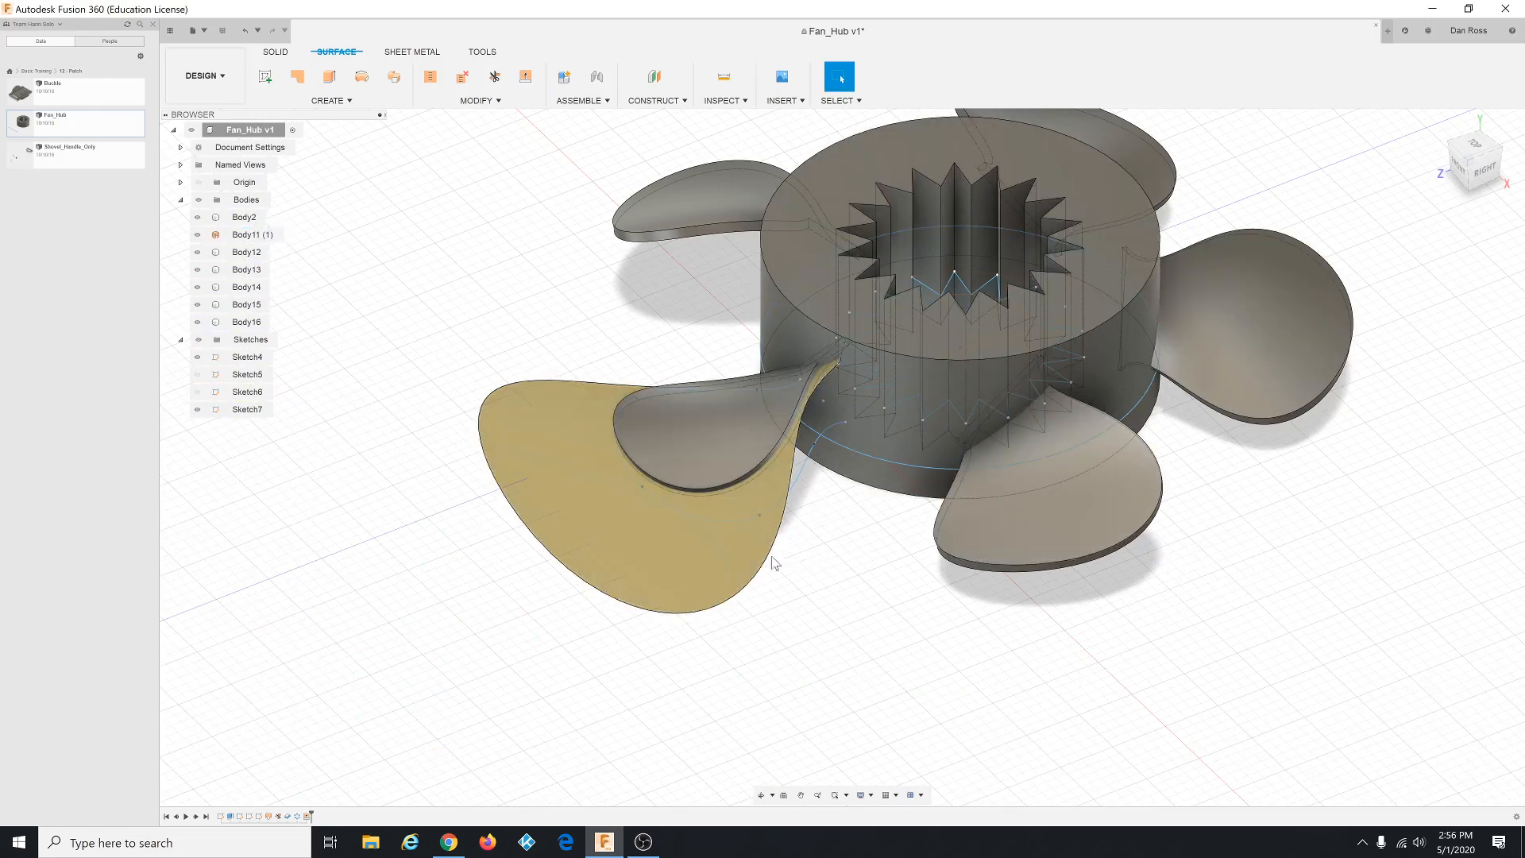
Step: Undo the extension of the original blade surface
{"action": "key", "text": "ctrl+z"}
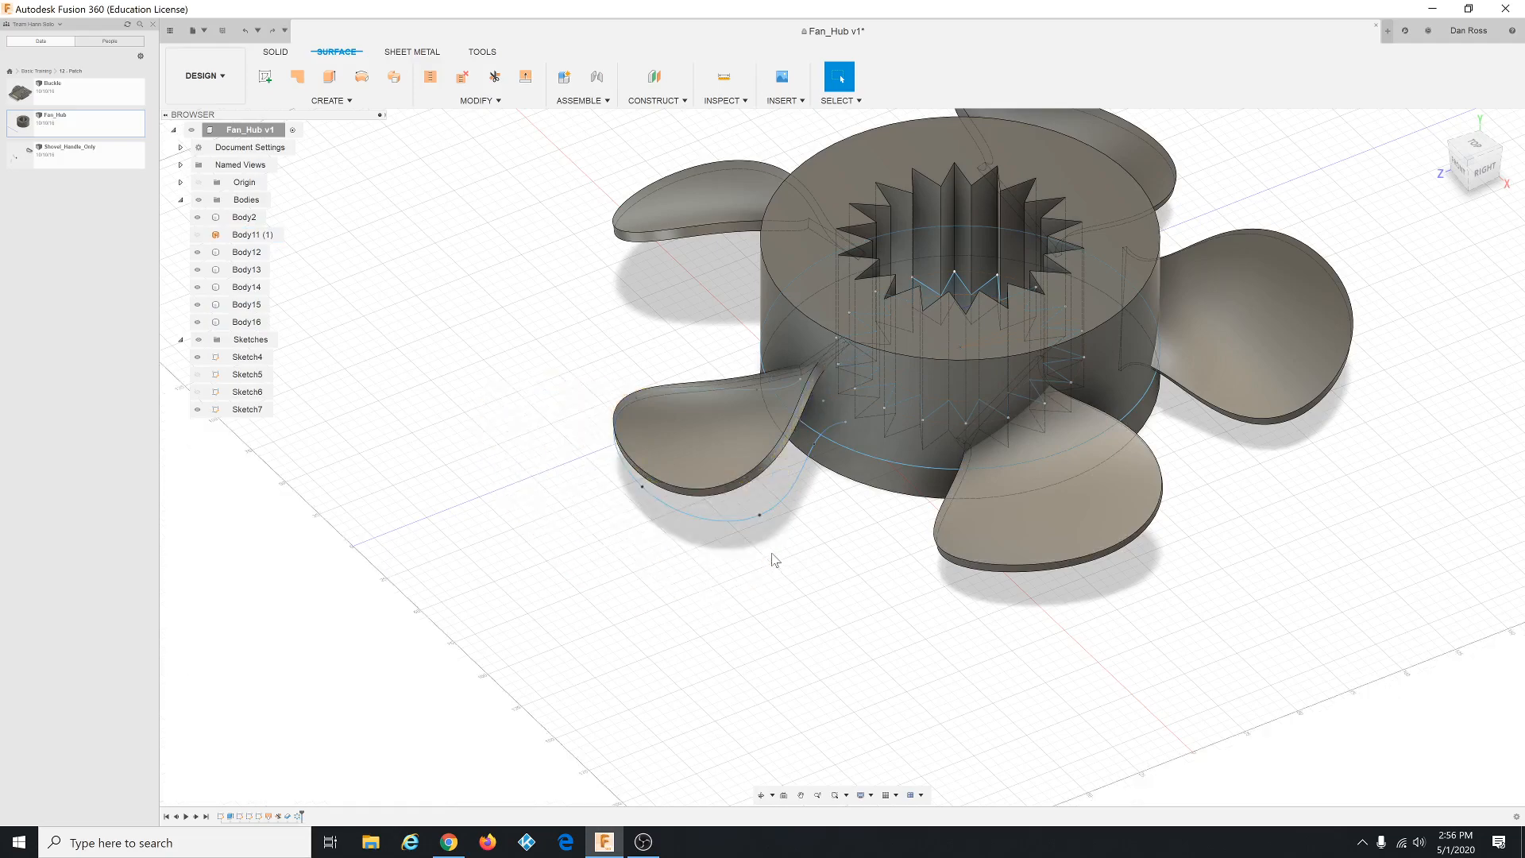
{"action": "scroll", "coordinate": [793, 468], "scroll_direction": "up", "scroll_amount": 2}
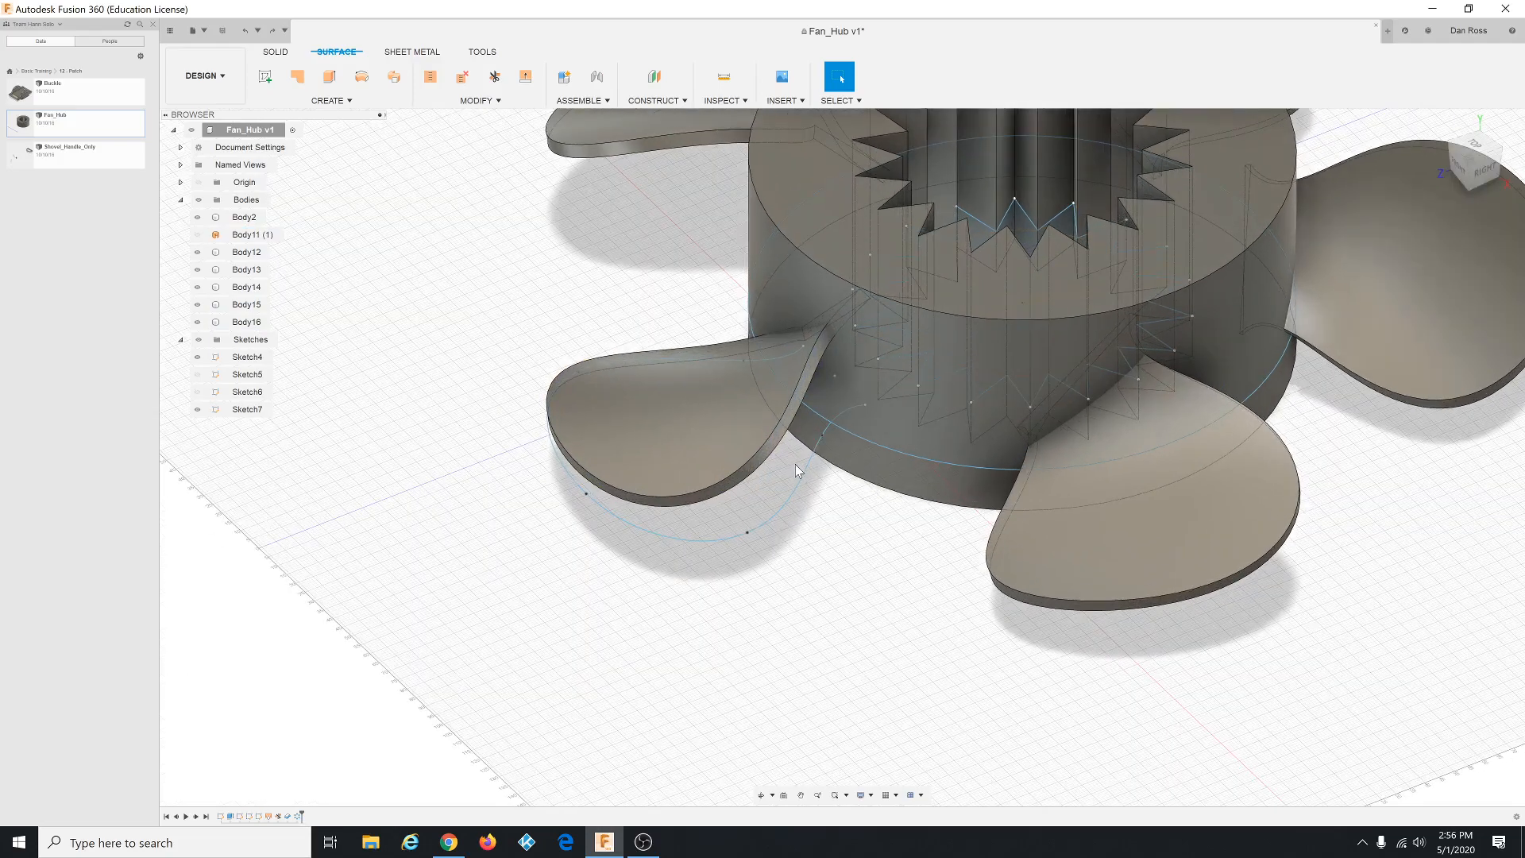
{"action": "scroll", "coordinate": [400, 703], "scroll_direction": "down", "scroll_amount": 1}
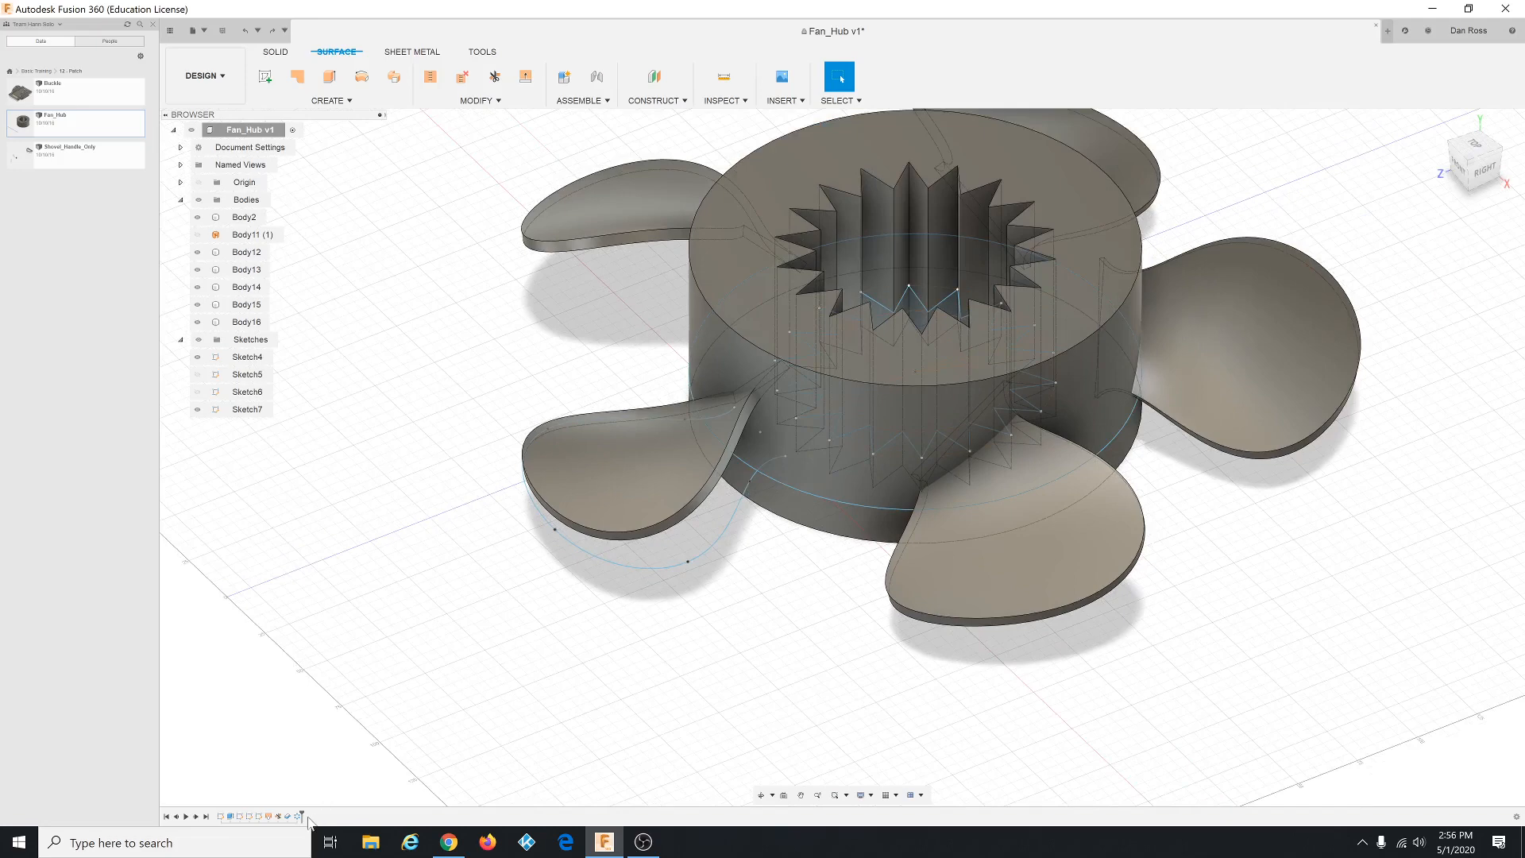
Step: Roll the design history back to just before the blade was thickened and show the trimmed blade surface
{"action": "left_click_drag", "start_coordinate": [303, 812], "coordinate": [278, 818]}
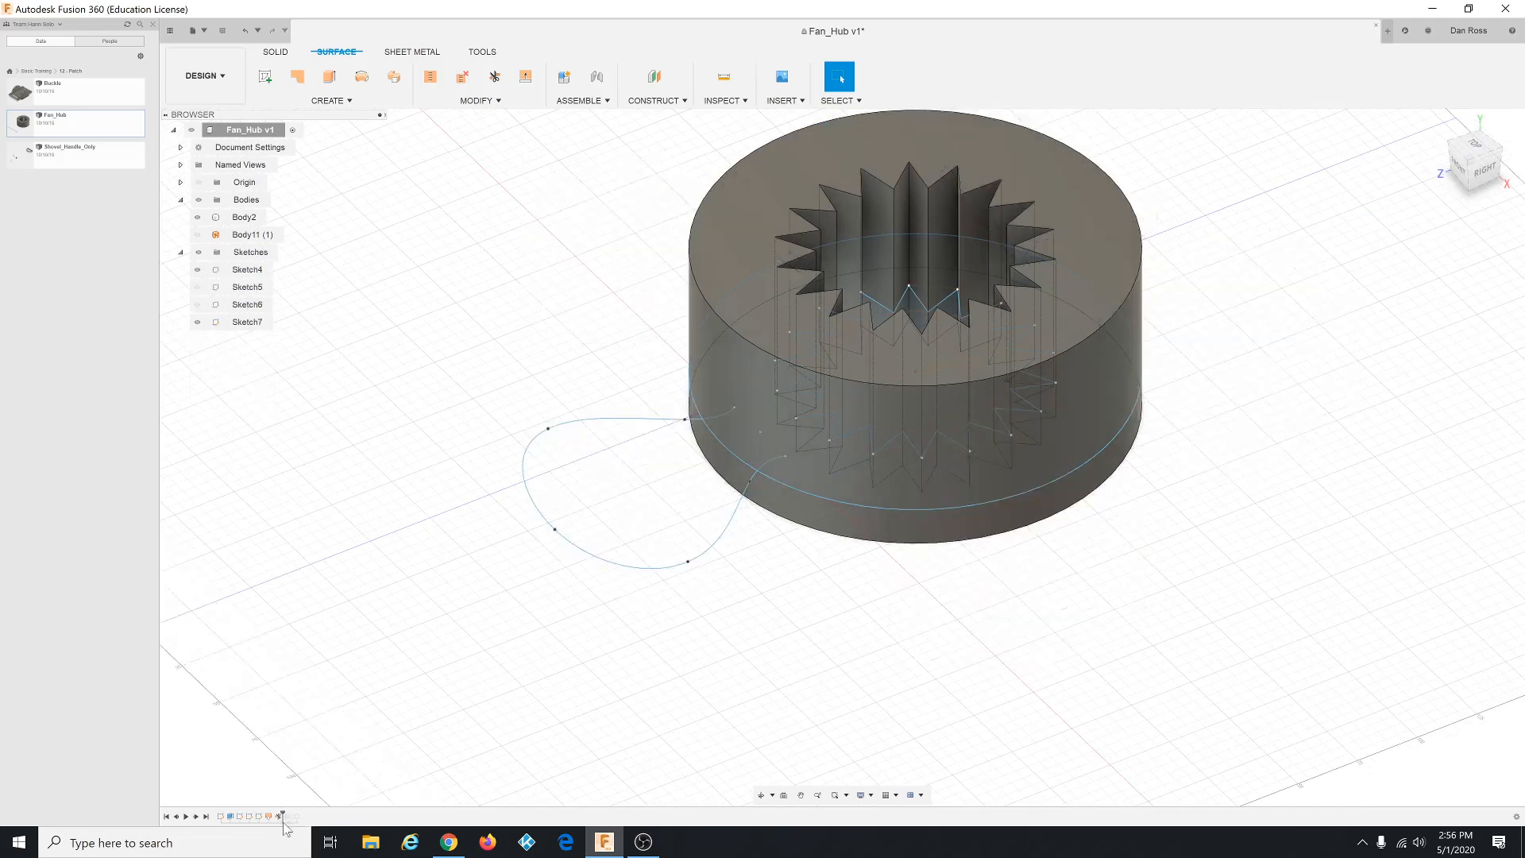
{"action": "left_click", "coordinate": [200, 237]}
{"action": "left_click", "coordinate": [197, 236]}
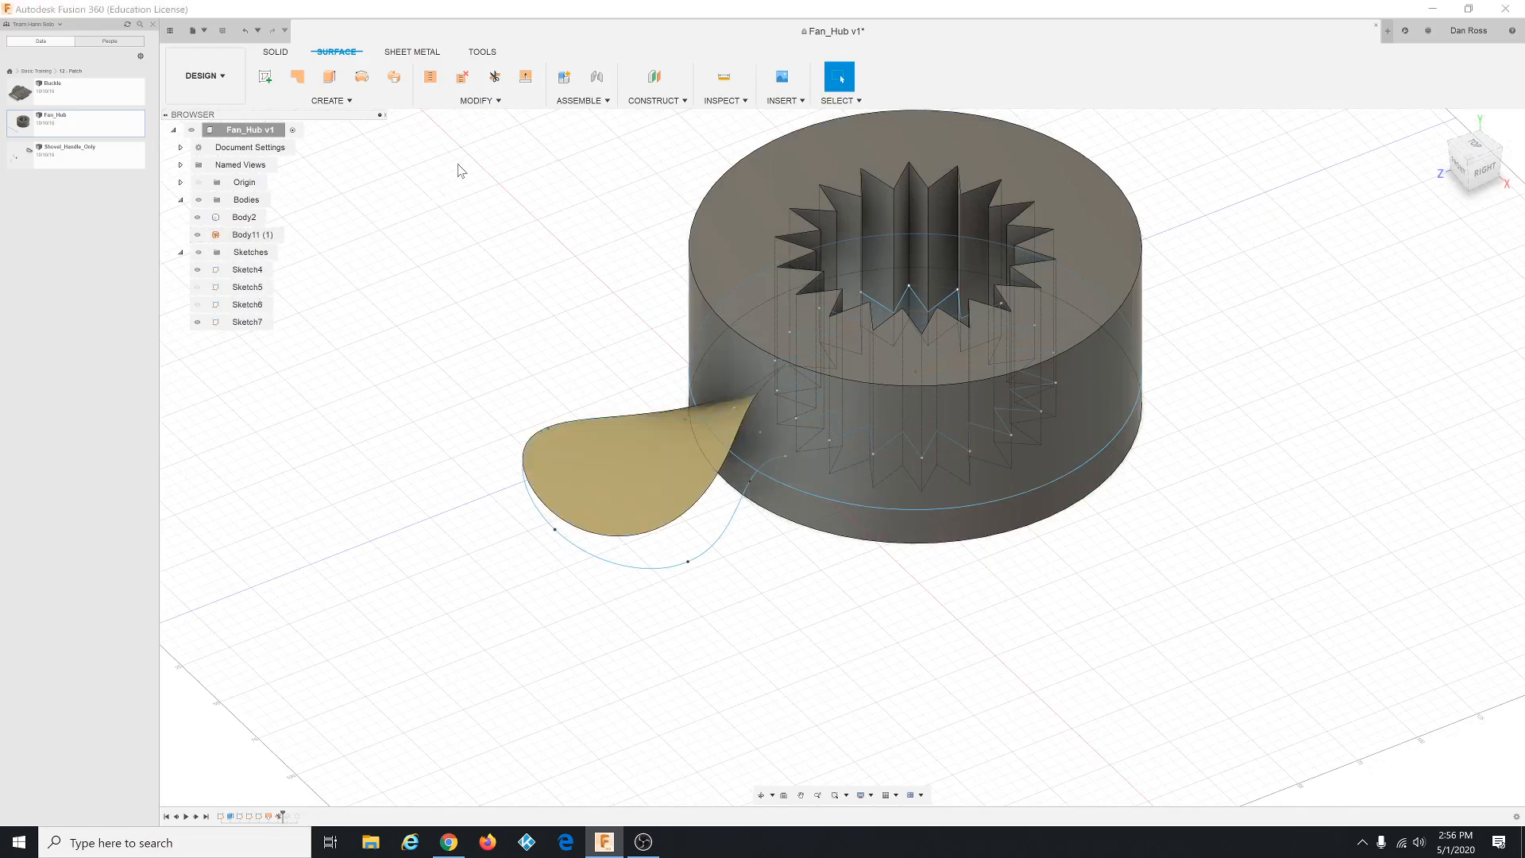
Step: Extend the outer edge of the blade surface by 20 mm with chaining enabled and the Natural extend type
{"action": "left_click", "coordinate": [485, 101]}
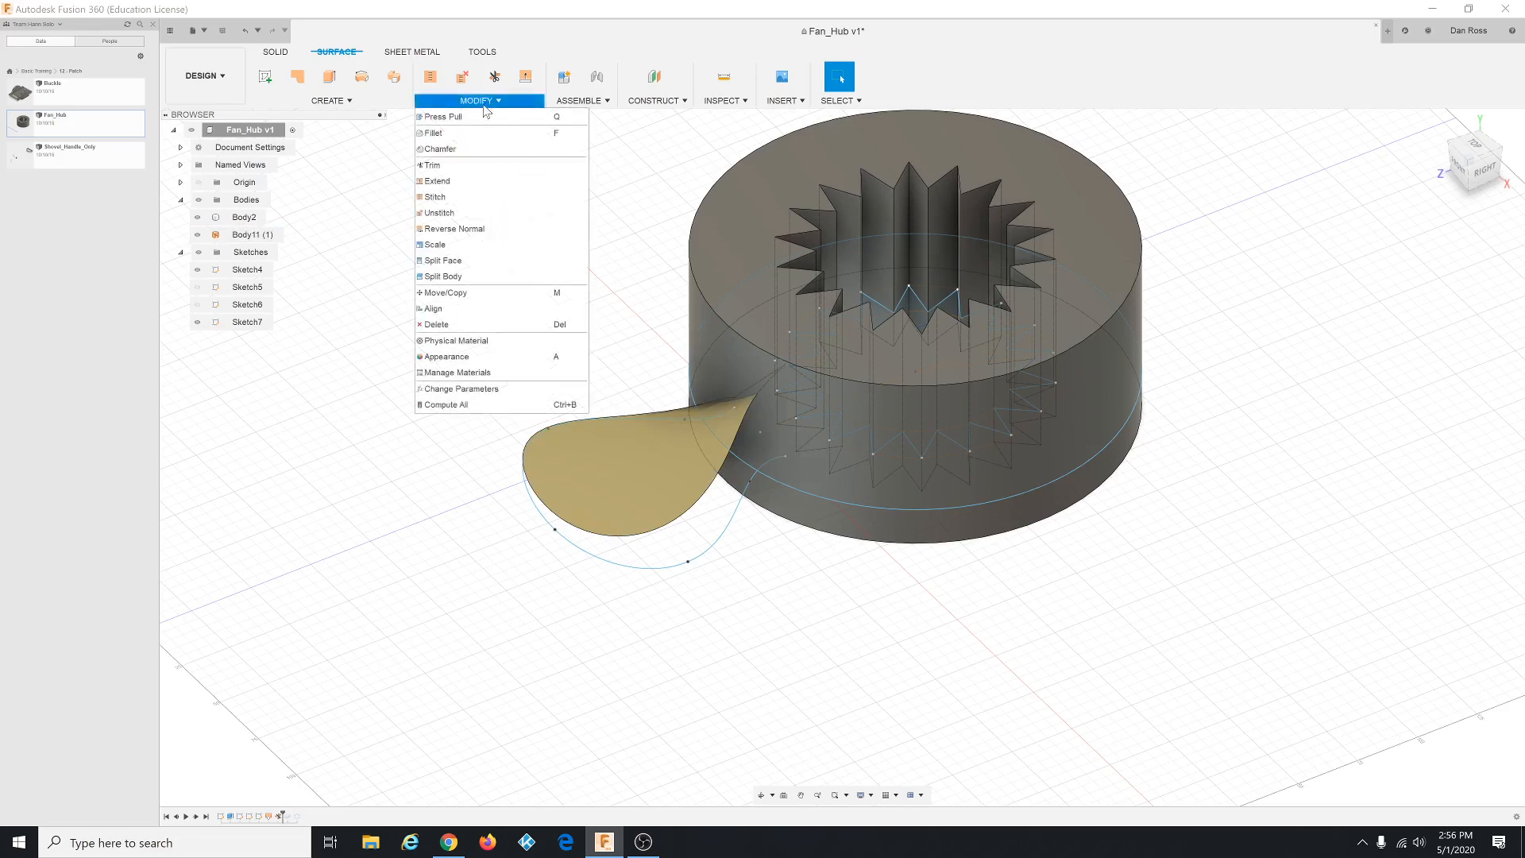
{"action": "left_click", "coordinate": [470, 182]}
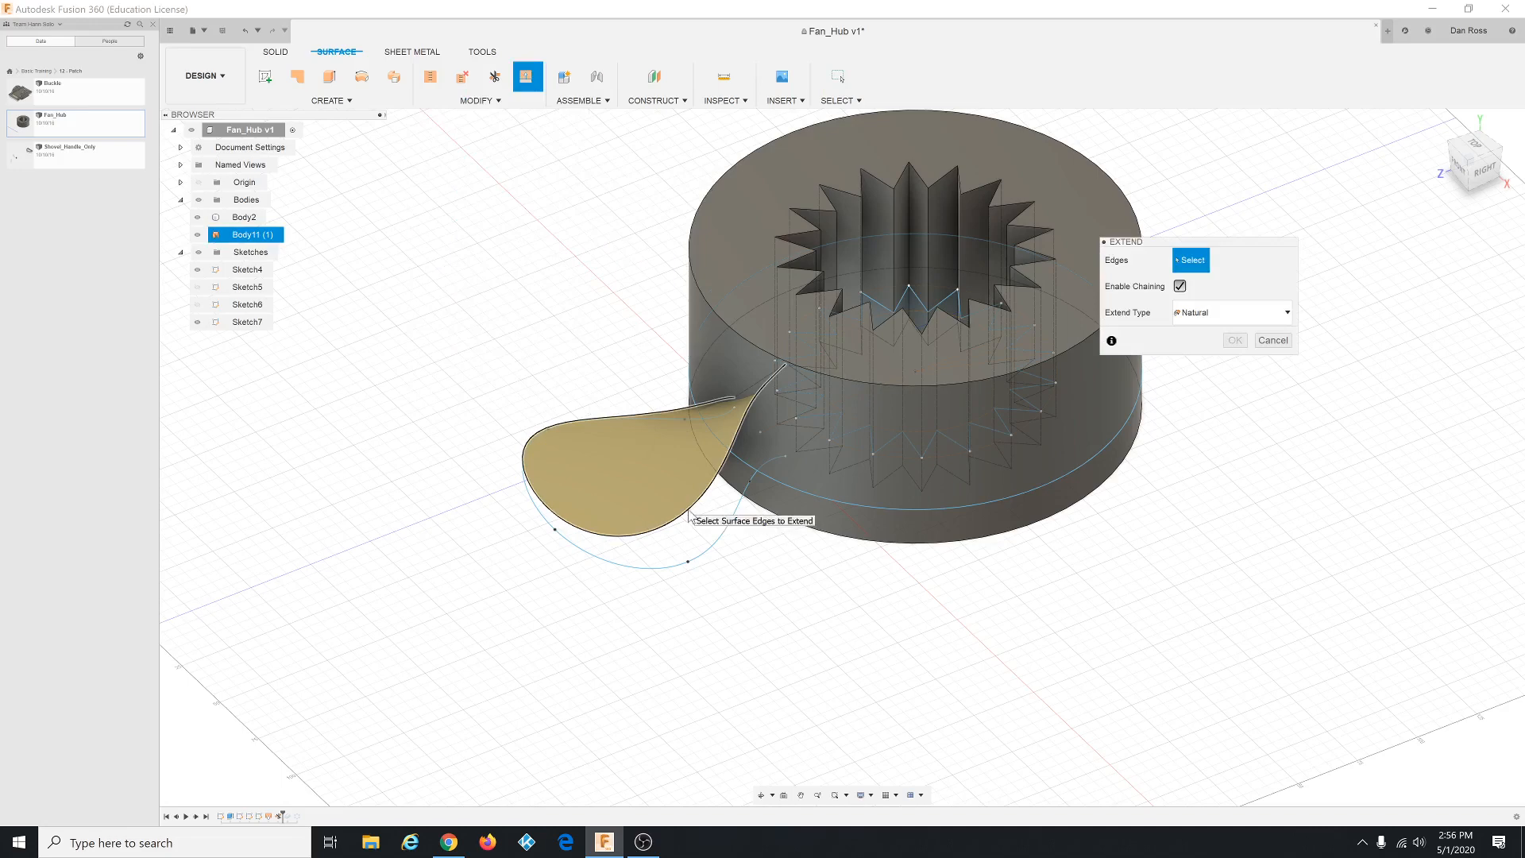
{"action": "left_click", "coordinate": [689, 515]}
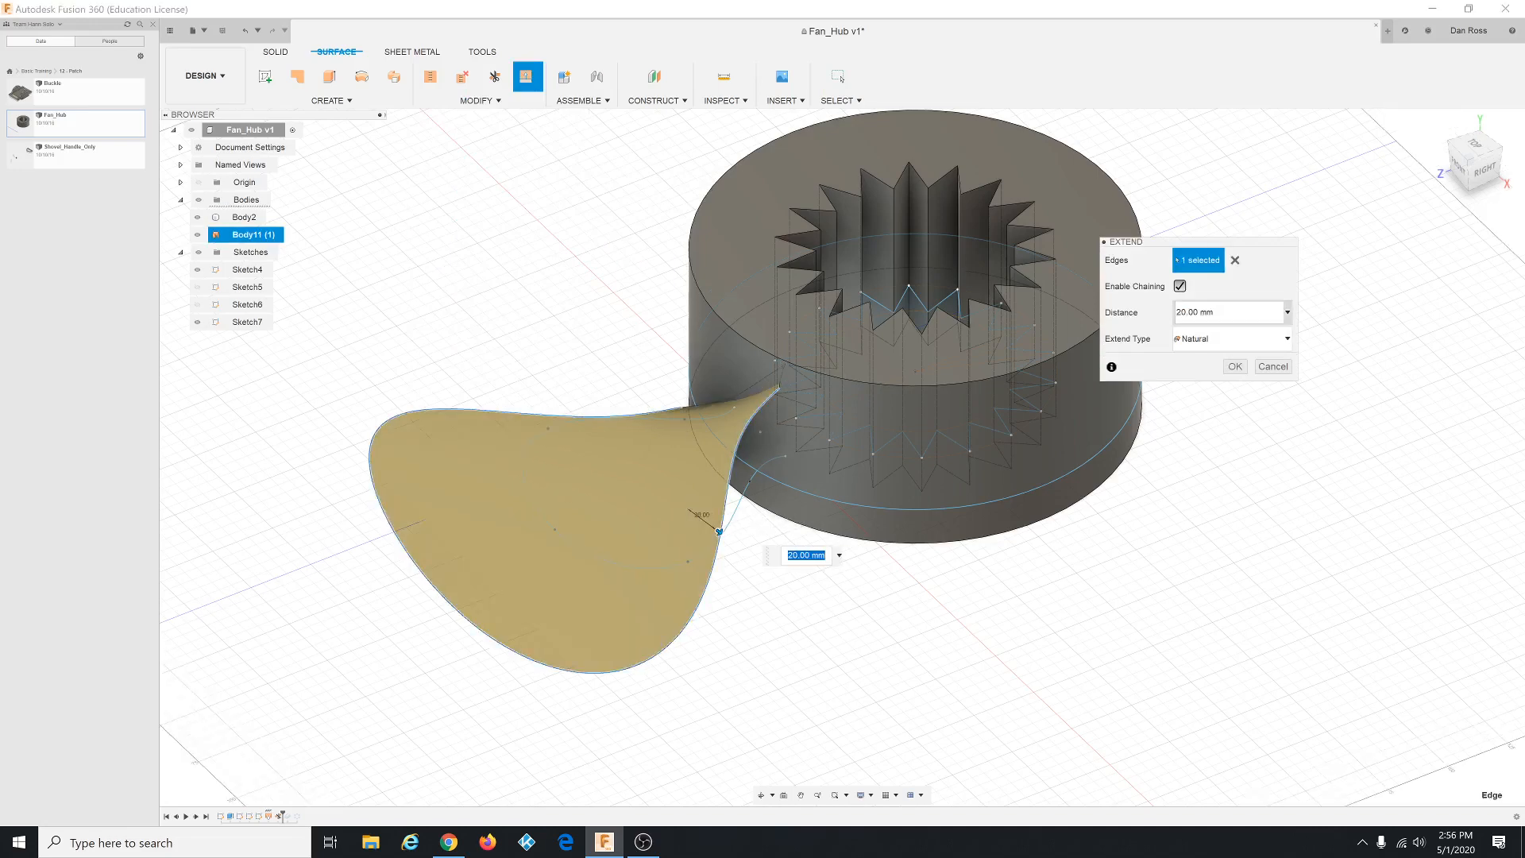
{"action": "left_click", "coordinate": [1236, 367]}
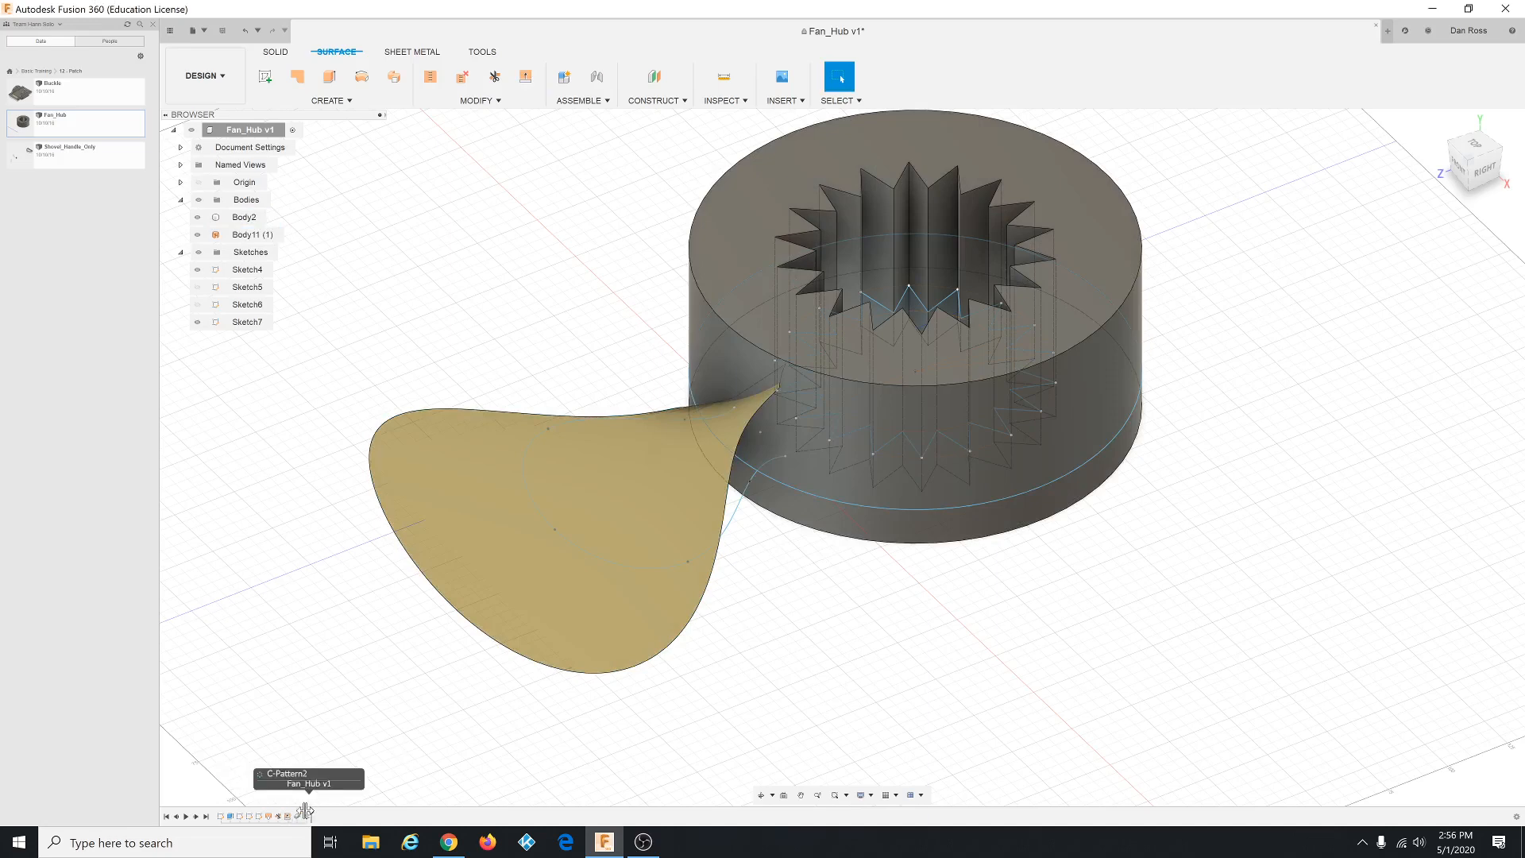
Step: Roll the design history forward to the end to rebuild the thickened, patterned blades, and view the enlarged fan from above
{"action": "left_click_drag", "start_coordinate": [315, 810], "coordinate": [317, 816]}
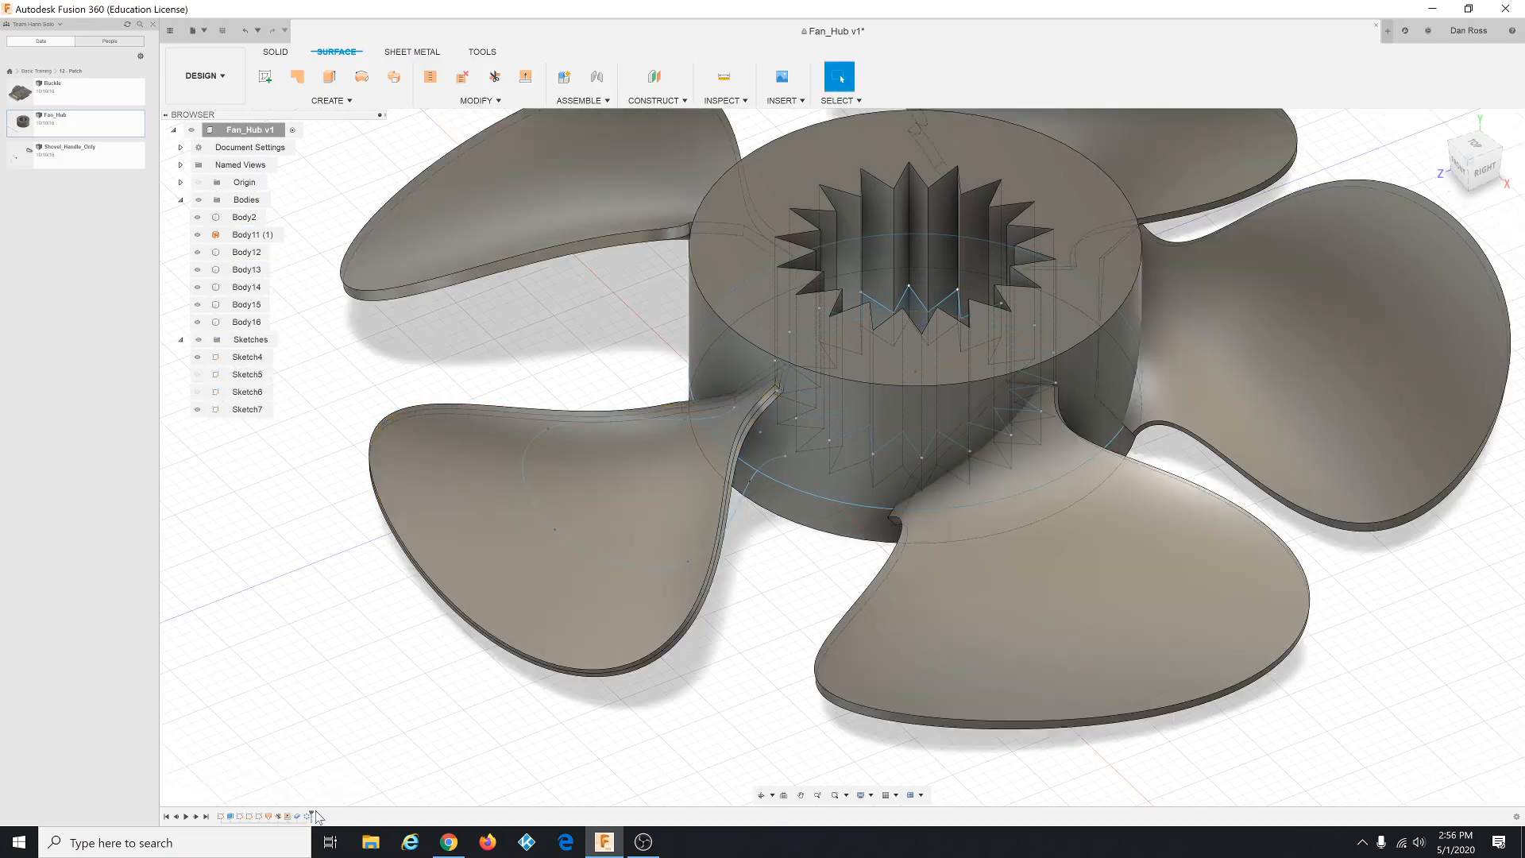
{"action": "scroll", "coordinate": [368, 647], "scroll_direction": "down", "scroll_amount": 2}
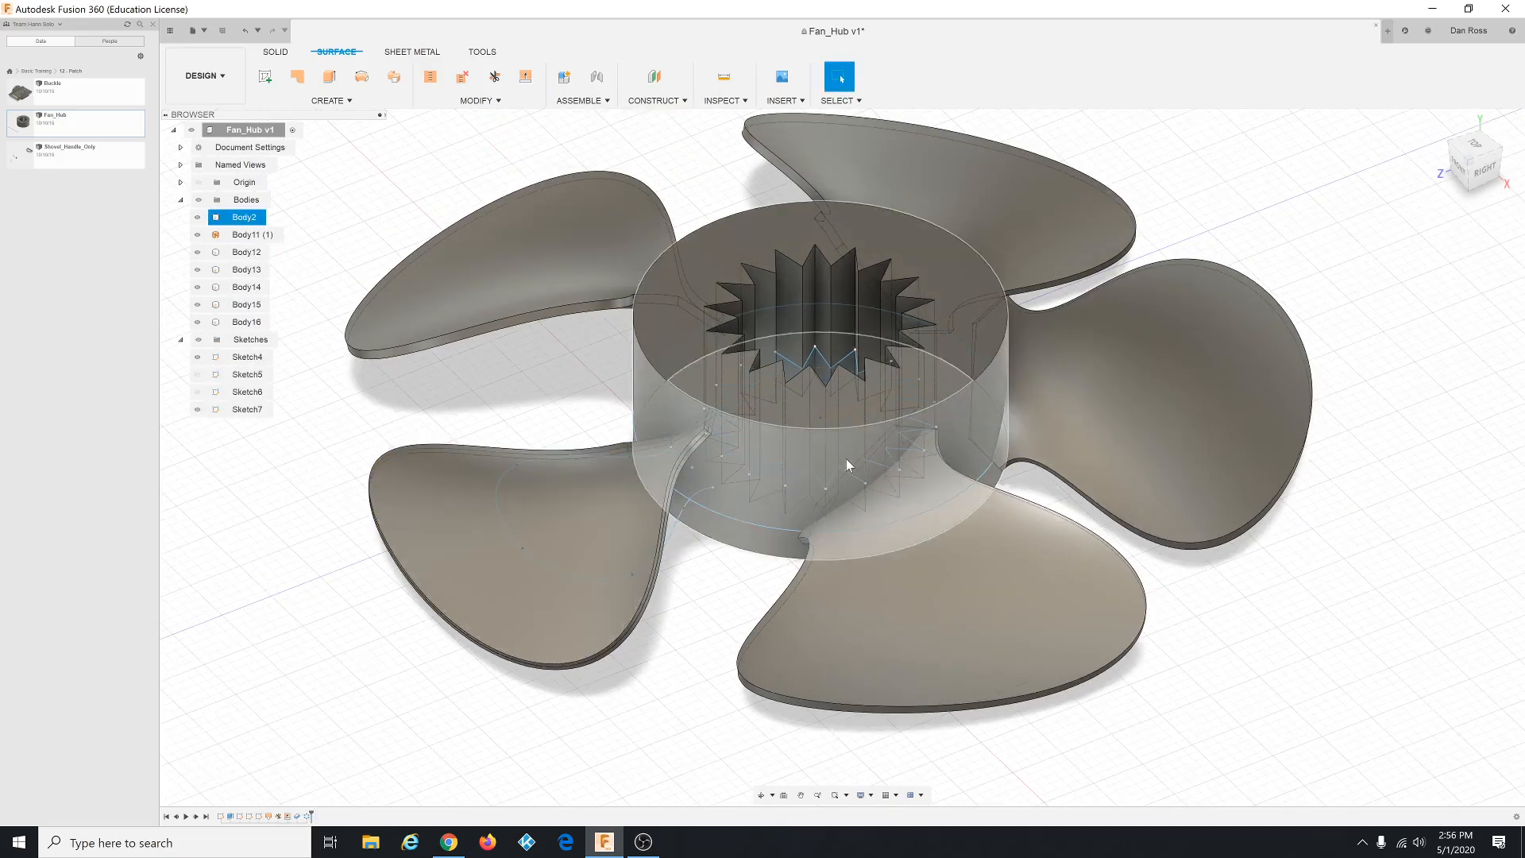
{"action": "middle_click_drag", "start_coordinate": [774, 522], "coordinate": [545, 667], "text": "shift"}
{"action": "key", "text": "Escape"}
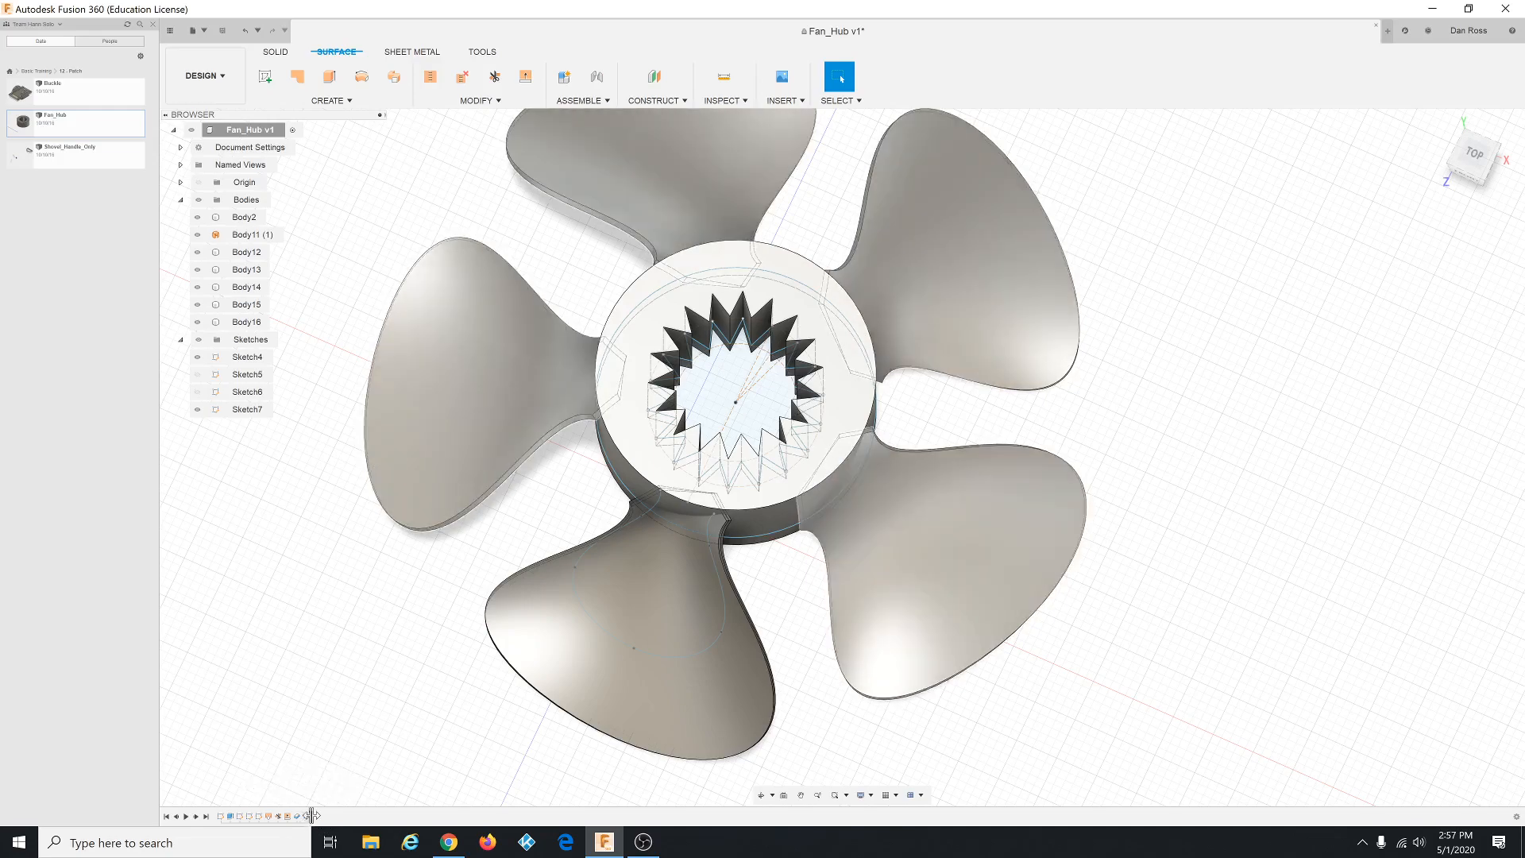
{"action": "left_click_drag", "start_coordinate": [311, 816], "coordinate": [291, 824]}
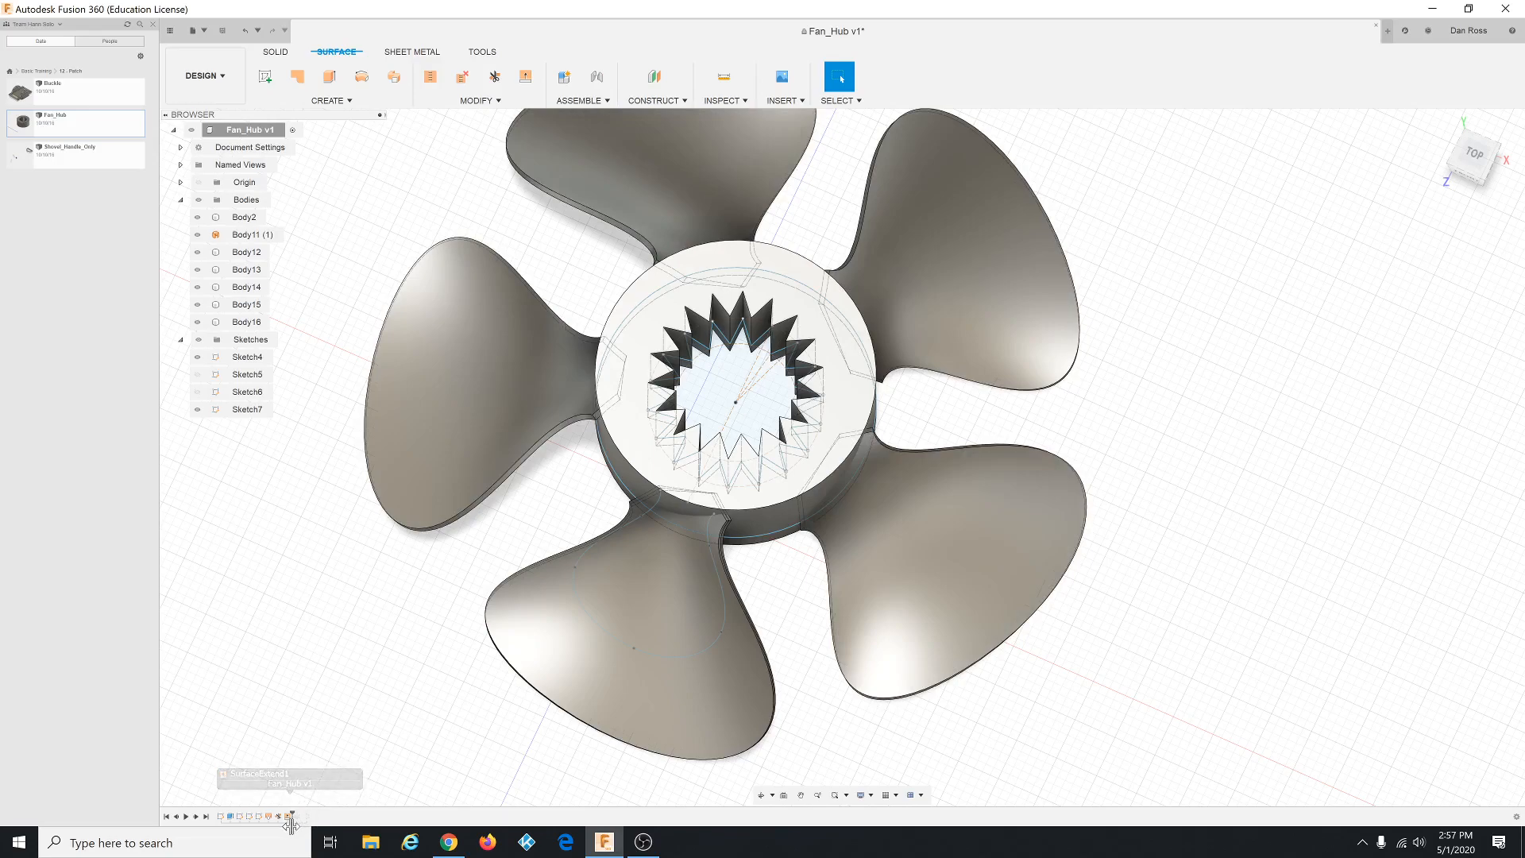
{"action": "left_click_drag", "start_coordinate": [291, 825], "coordinate": [305, 824]}
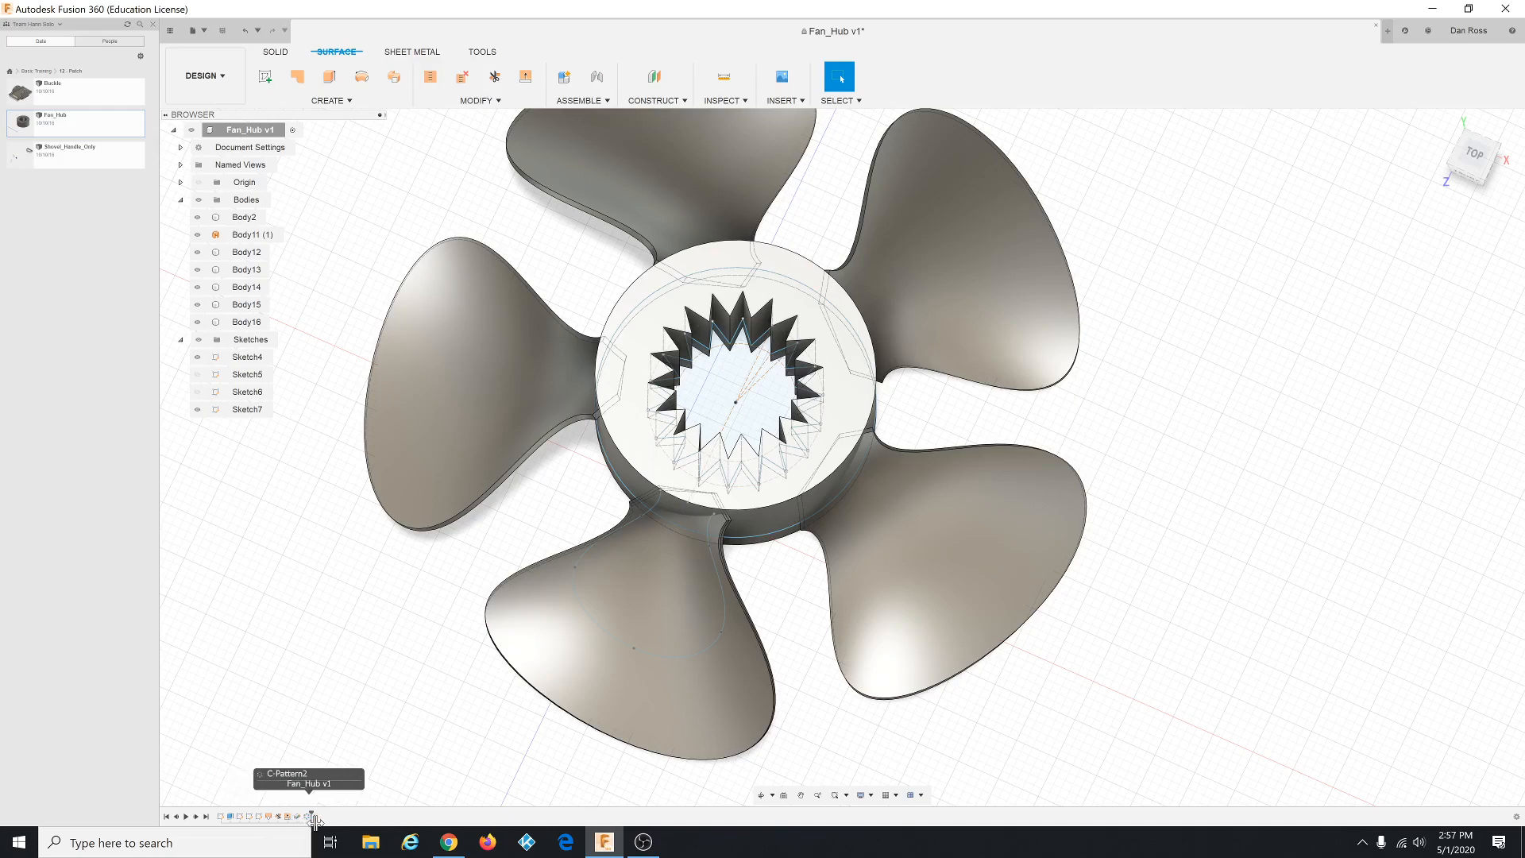
{"action": "mouse_move", "coordinate": [315, 823]}
{"action": "left_mouse_down"}
{"action": "mouse_move", "coordinate": [231, 816]}
{"action": "mouse_move", "coordinate": [324, 818]}
{"action": "left_mouse_up"}
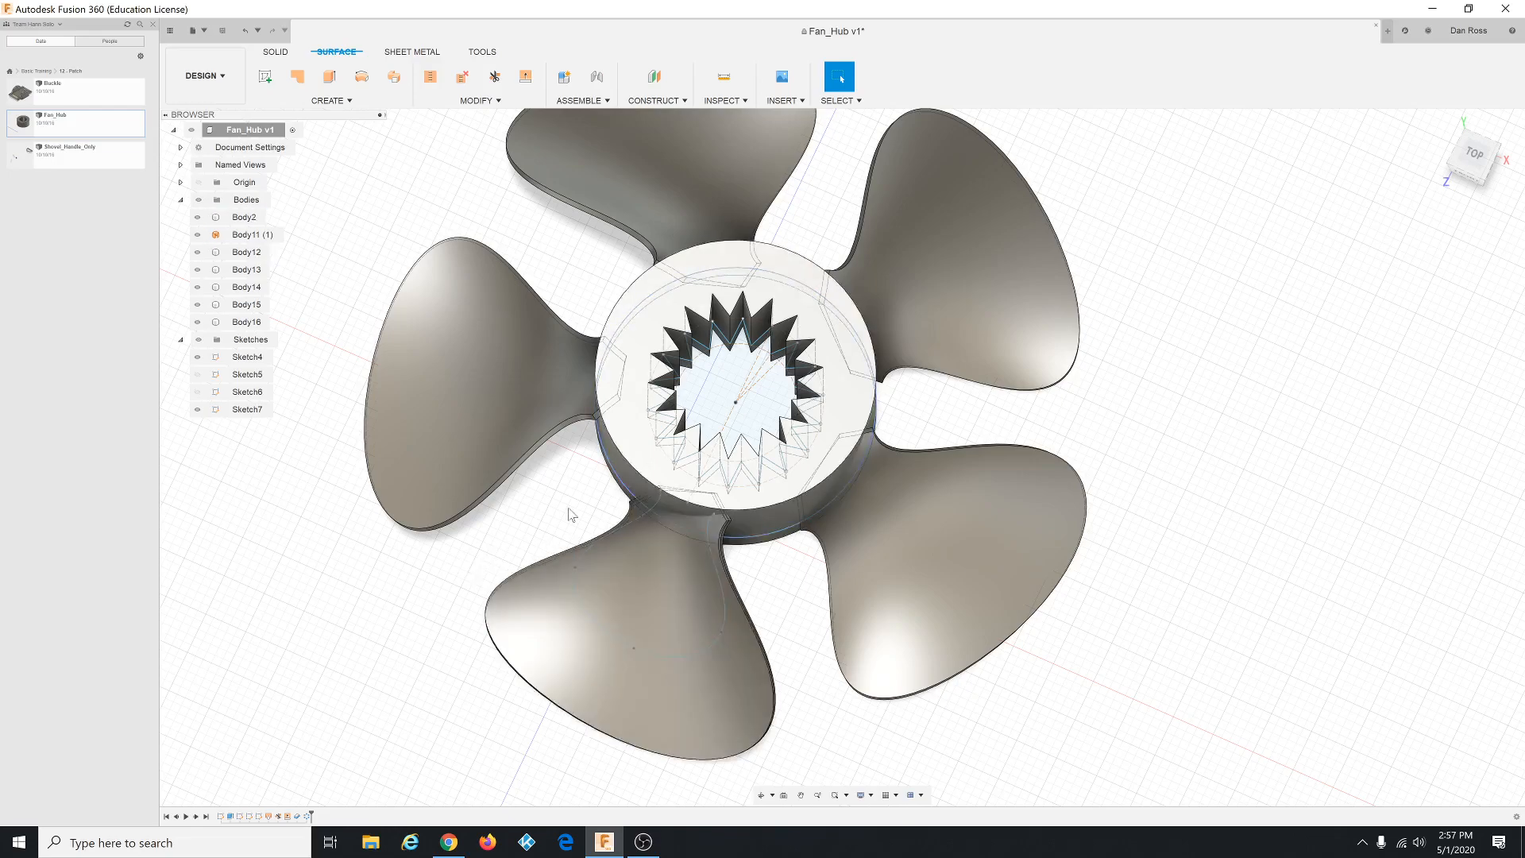
Step: Examine the extended fan blades and where their roots meet the hub, from an angle and from above
{"action": "middle_click_drag", "start_coordinate": [556, 544], "coordinate": [534, 572], "text": "shift"}
{"action": "scroll", "coordinate": [533, 565], "scroll_direction": "up", "scroll_amount": 5}
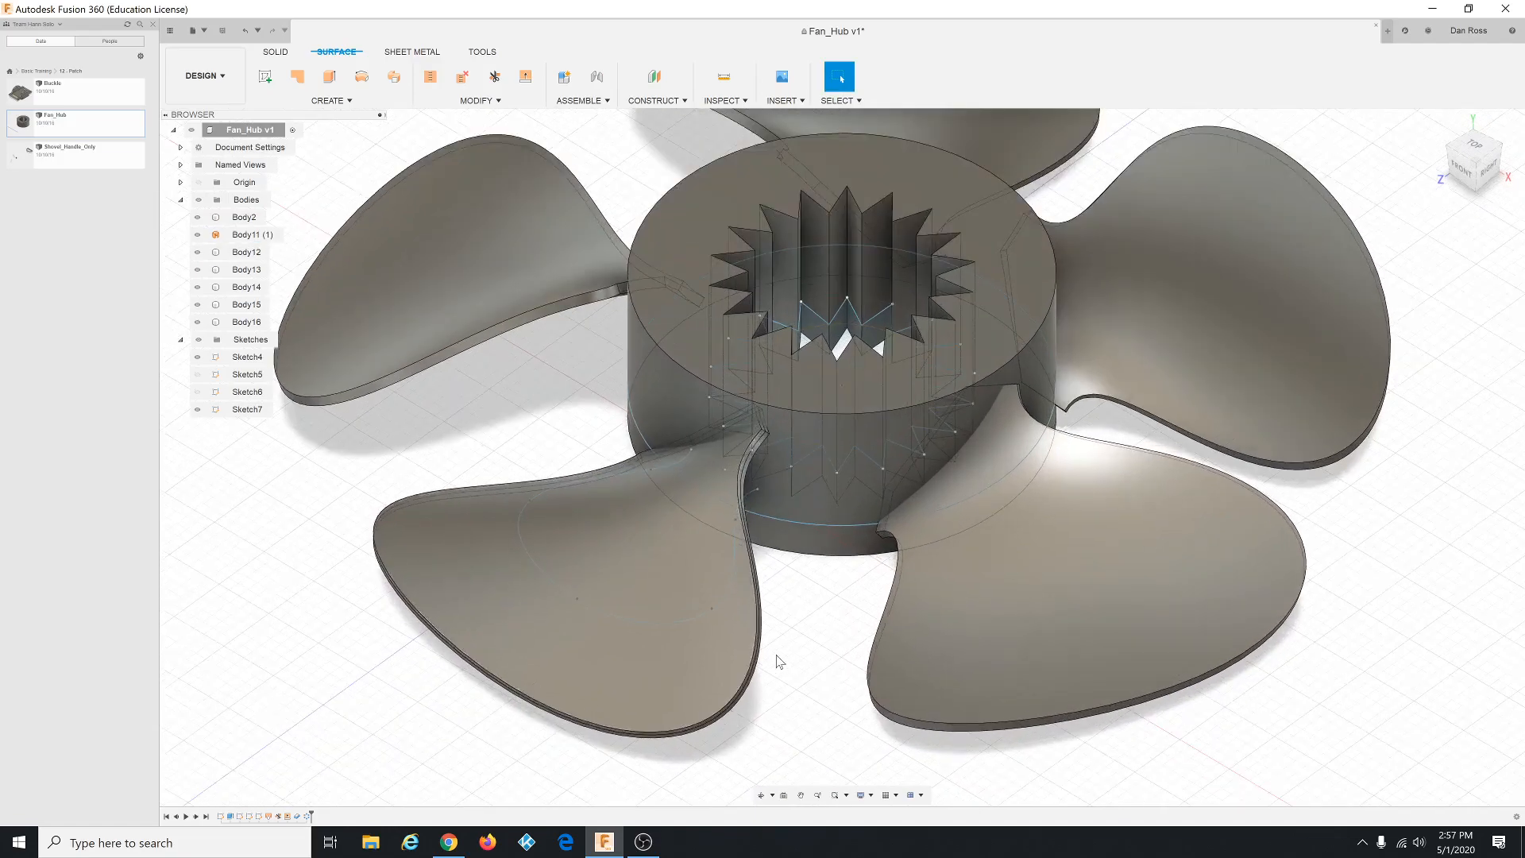
{"action": "middle_click_drag", "start_coordinate": [807, 638], "coordinate": [837, 616], "text": "shift"}
{"action": "scroll", "coordinate": [815, 644], "scroll_direction": "down", "scroll_amount": 3}
{"action": "scroll", "coordinate": [834, 618], "scroll_direction": "up", "scroll_amount": 2}
{"action": "scroll", "coordinate": [699, 627], "scroll_direction": "down", "scroll_amount": 4}
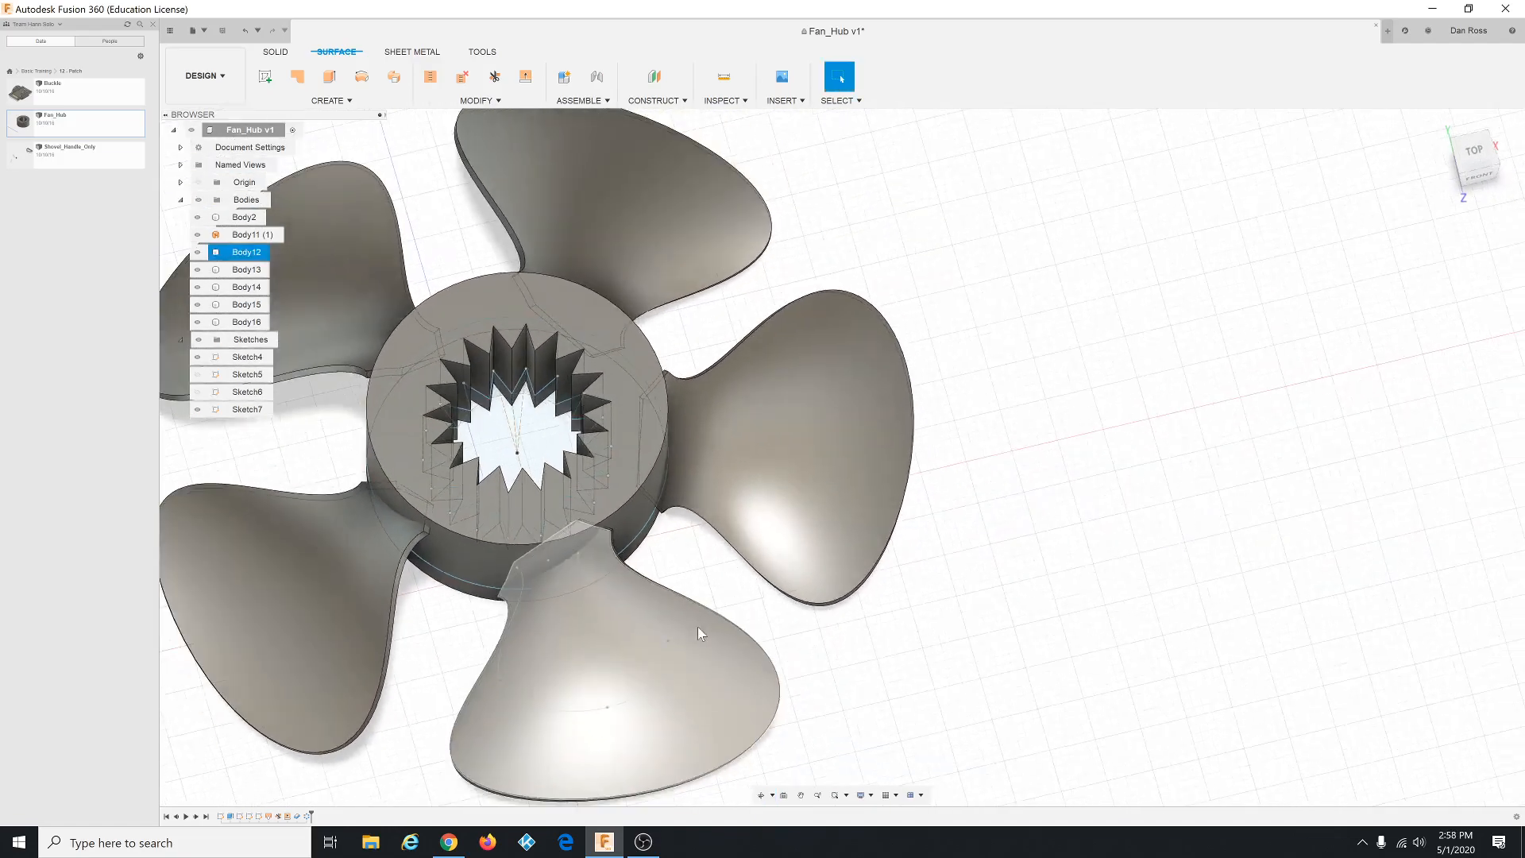
{"action": "scroll", "coordinate": [494, 682], "scroll_direction": "up", "scroll_amount": 4}
{"action": "scroll", "coordinate": [474, 681], "scroll_direction": "up", "scroll_amount": 3}
{"action": "middle_click_drag", "start_coordinate": [441, 586], "coordinate": [432, 595], "text": "shift"}
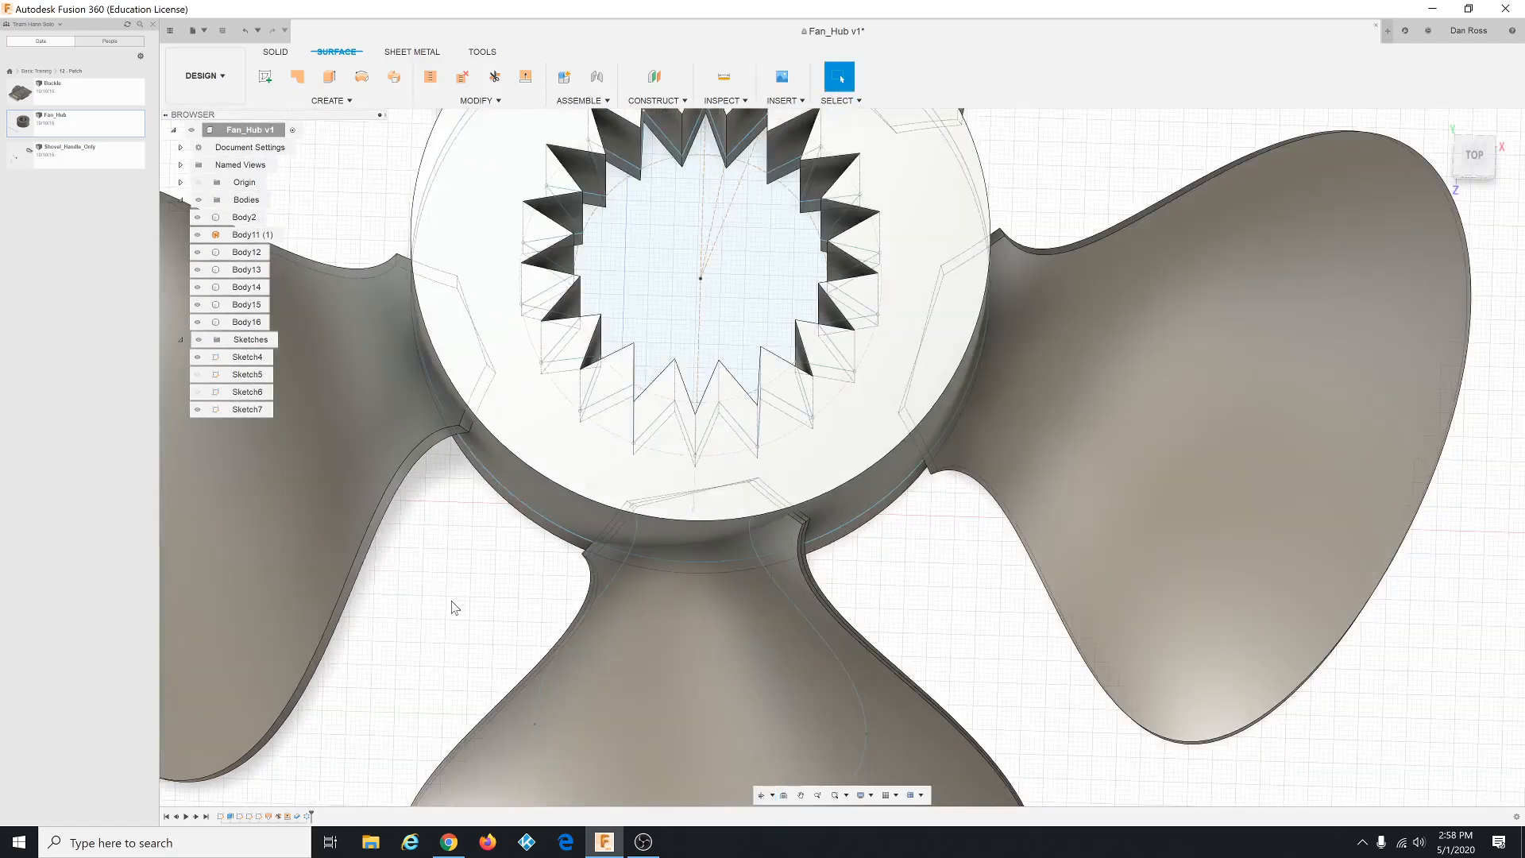
{"action": "scroll", "coordinate": [460, 617], "scroll_direction": "down", "scroll_amount": 1}
{"action": "scroll", "coordinate": [458, 623], "scroll_direction": "down", "scroll_amount": 1}
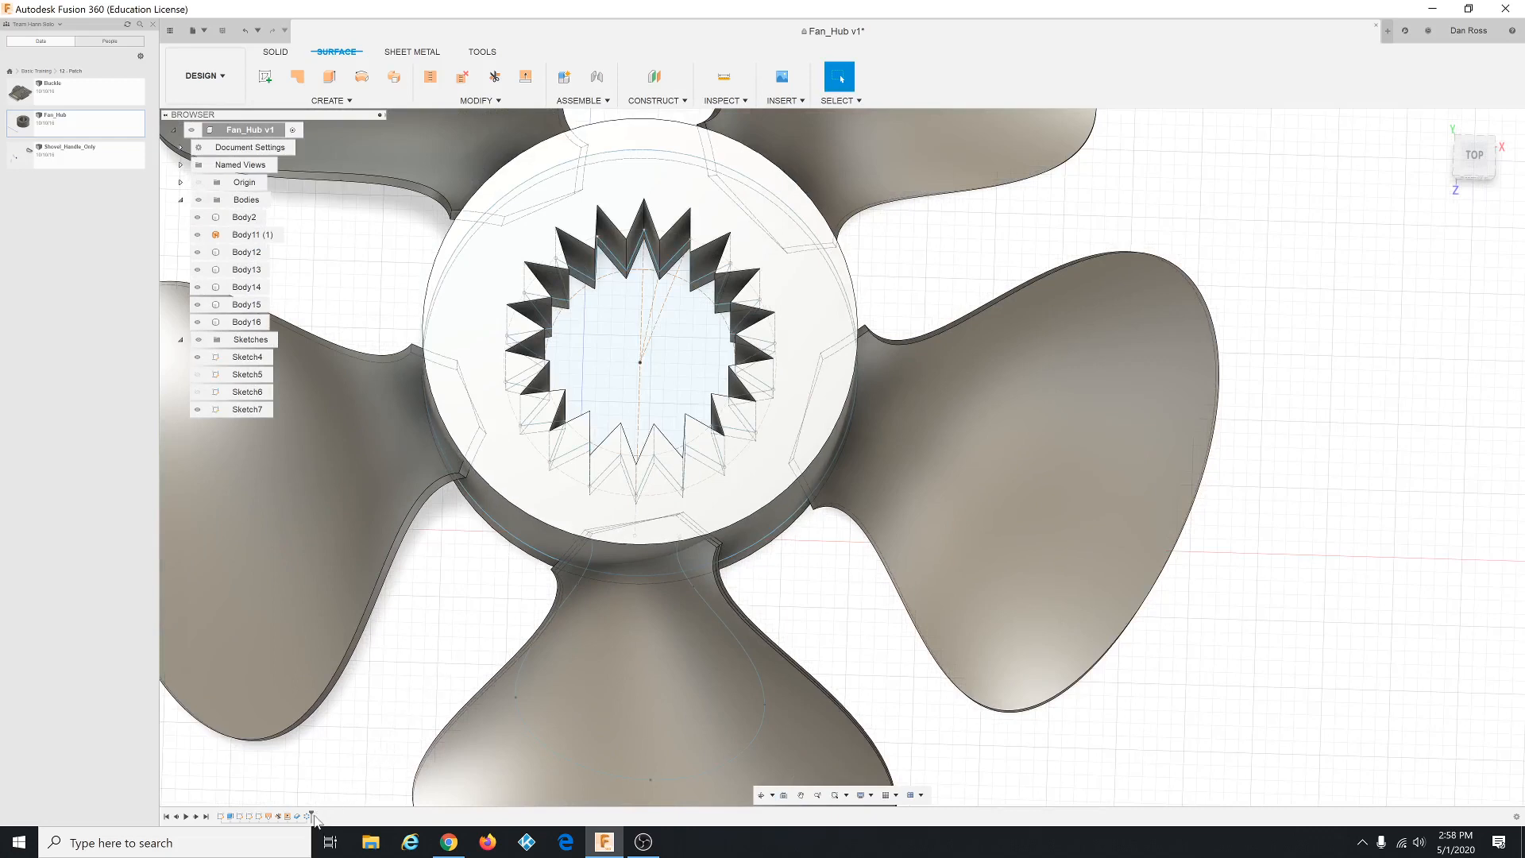
Step: Roll the design history back to just after the surface extension, before the thickening, with the blade surface and hub in view
{"action": "left_click_drag", "start_coordinate": [312, 816], "coordinate": [291, 818]}
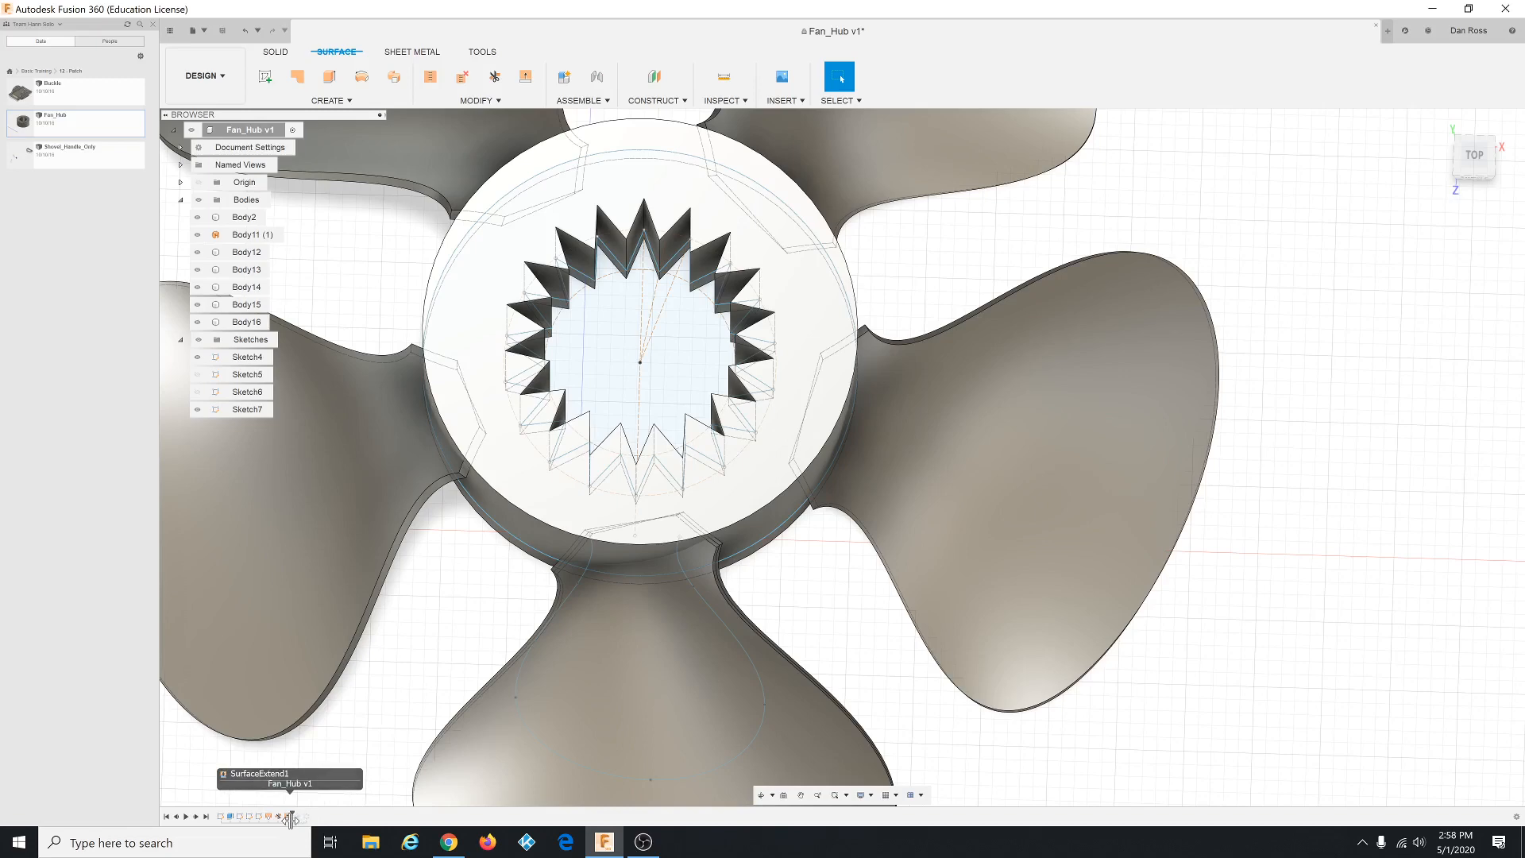
{"action": "left_click_drag", "start_coordinate": [290, 819], "coordinate": [291, 820]}
{"action": "middle_click_drag", "start_coordinate": [412, 648], "coordinate": [444, 646], "text": "shift"}
{"action": "scroll", "coordinate": [444, 646], "scroll_direction": "up", "scroll_amount": 1}
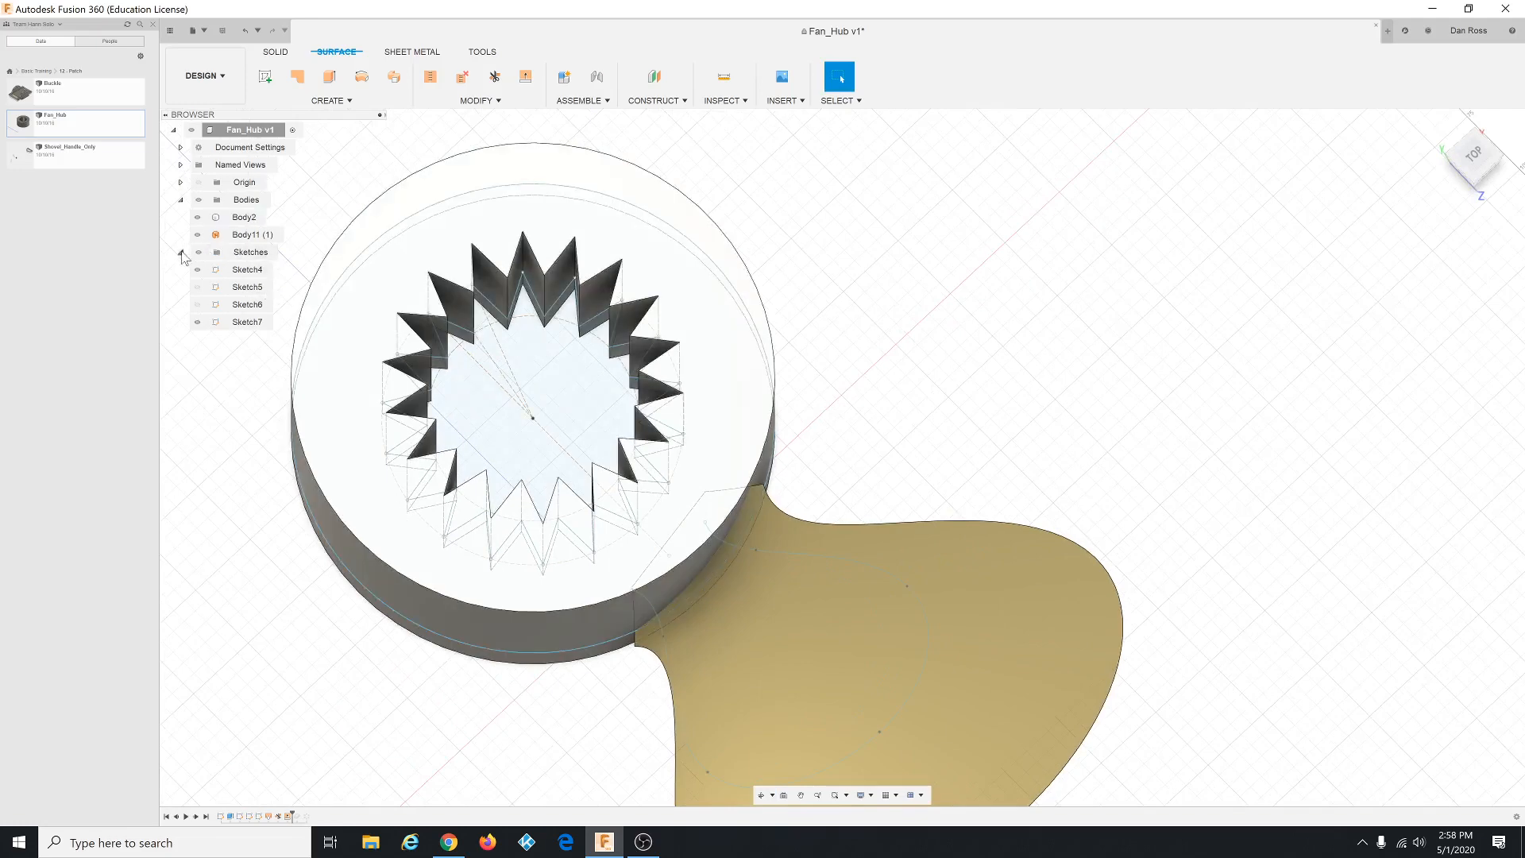
Step: Hide the hub body and Sketch4 so the root edges of the blade surface are exposed
{"action": "left_click", "coordinate": [197, 217]}
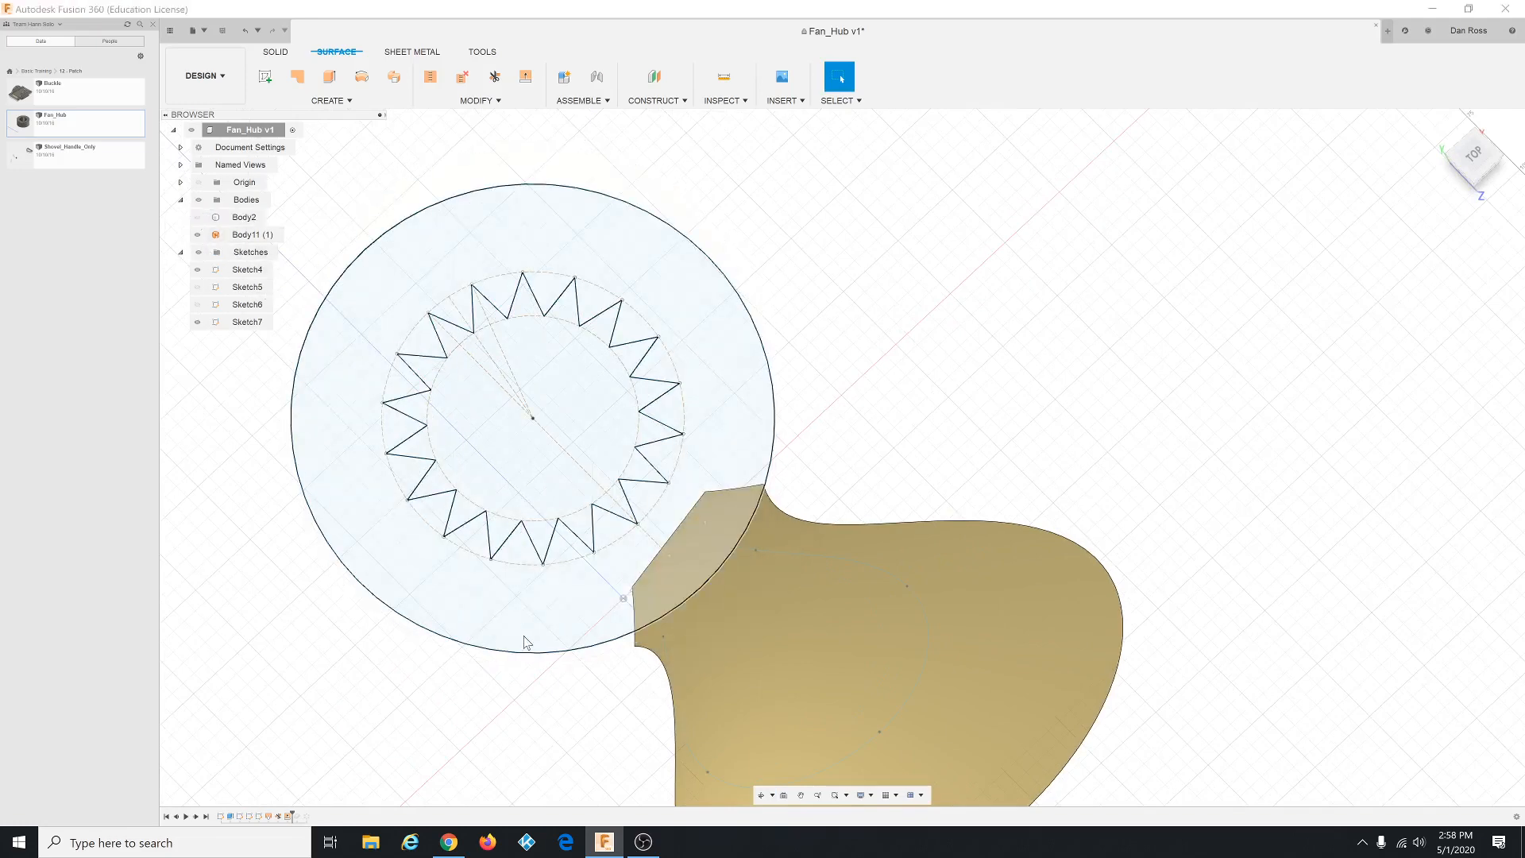
{"action": "middle_click_drag", "start_coordinate": [524, 716], "coordinate": [565, 696], "text": "shift"}
{"action": "scroll", "coordinate": [565, 694], "scroll_direction": "up", "scroll_amount": 1}
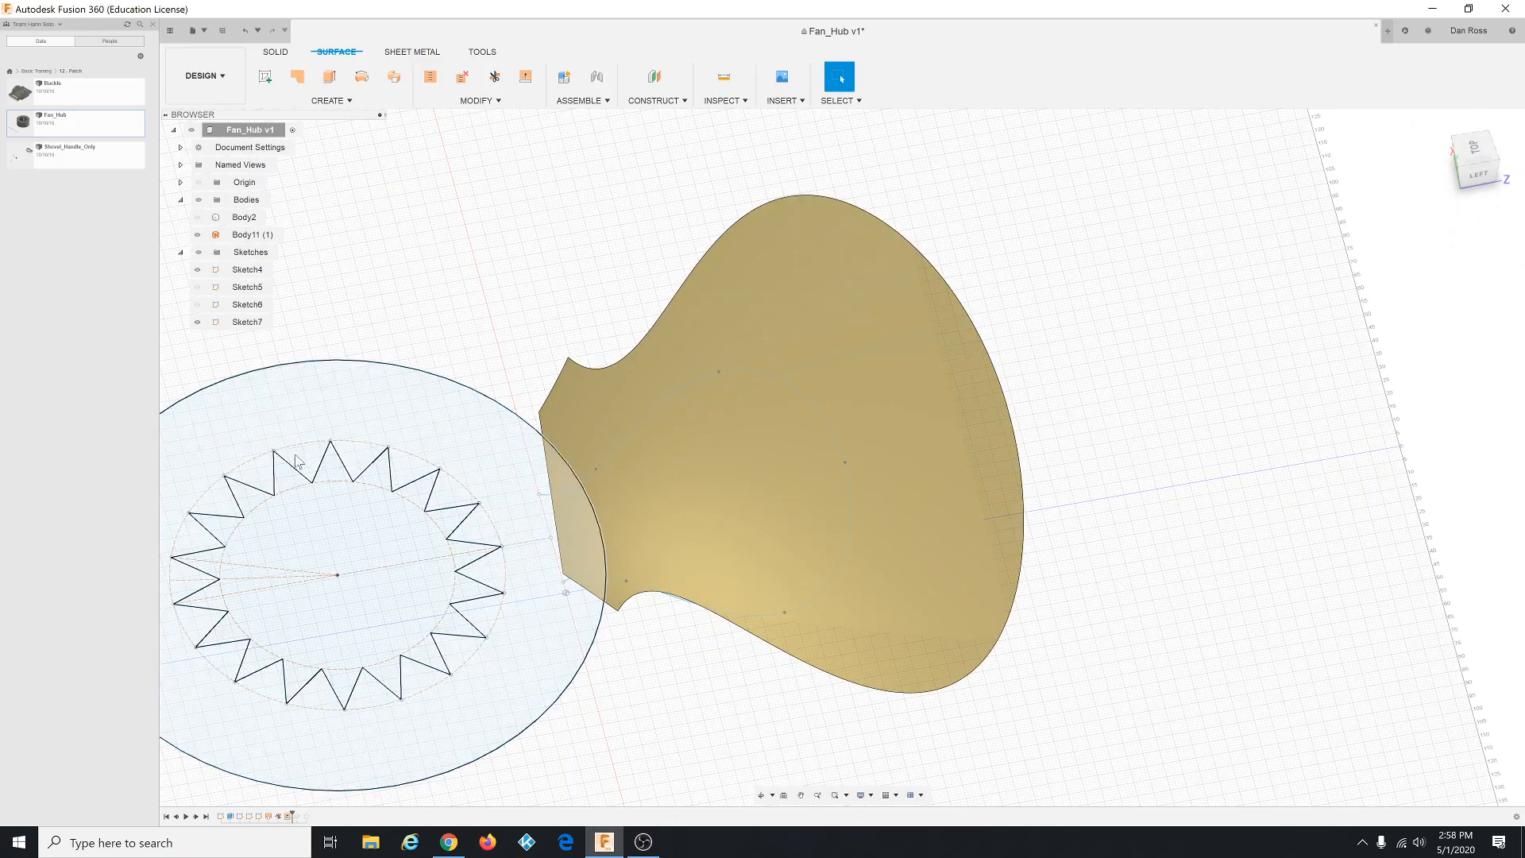
{"action": "left_click", "coordinate": [197, 270]}
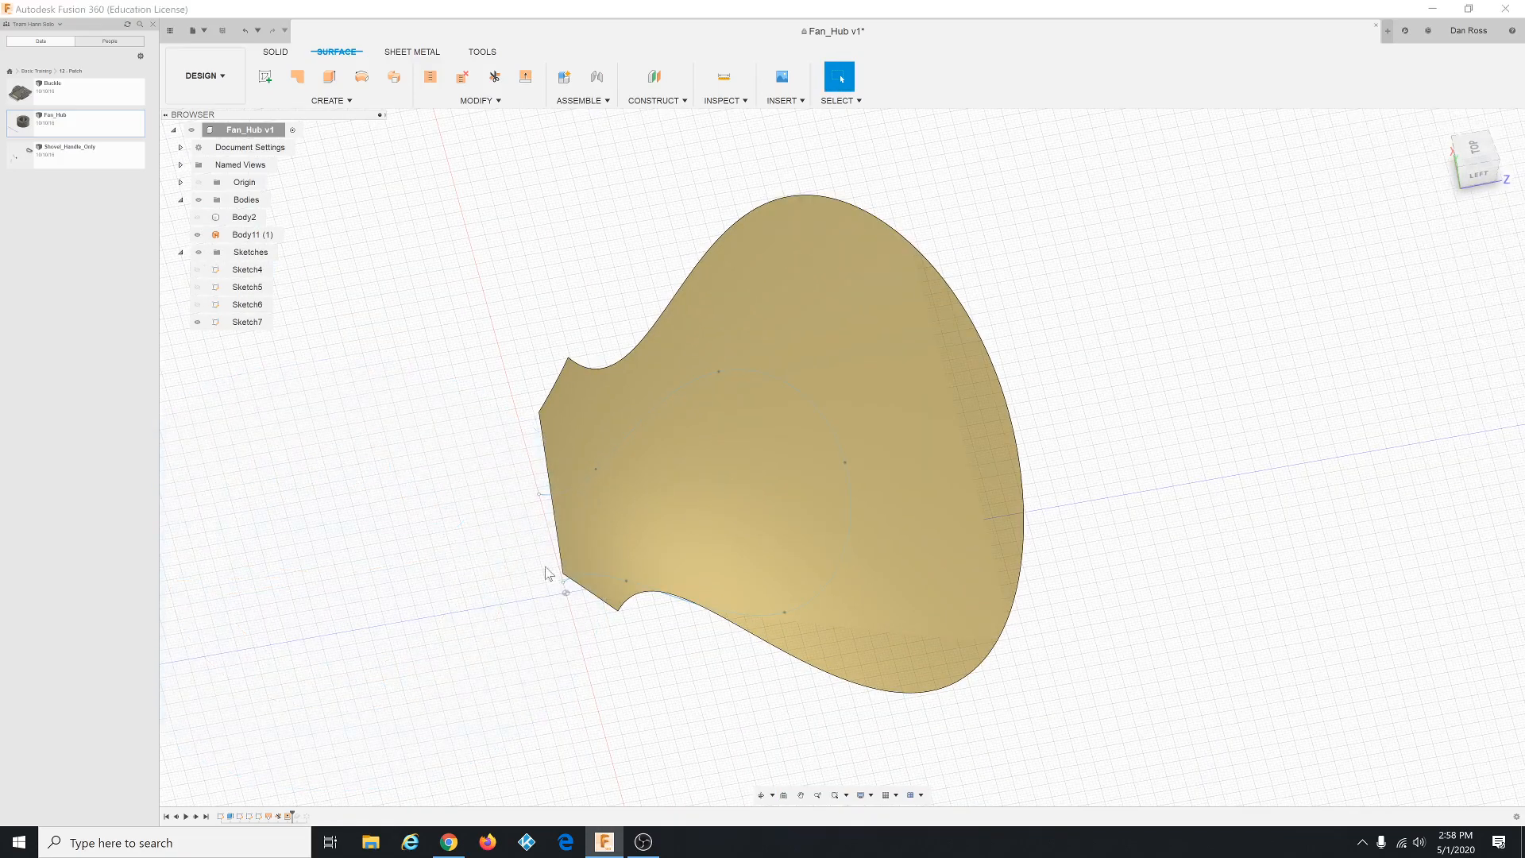
{"action": "scroll", "coordinate": [506, 584], "scroll_direction": "down", "scroll_amount": 3}
{"action": "mouse_move", "coordinate": [506, 585]}
{"action": "middle_mouse_down", "text": "shift"}
{"action": "mouse_move", "coordinate": [522, 554]}
{"action": "mouse_move", "coordinate": [510, 558]}
{"action": "middle_mouse_up", "text": "shift"}
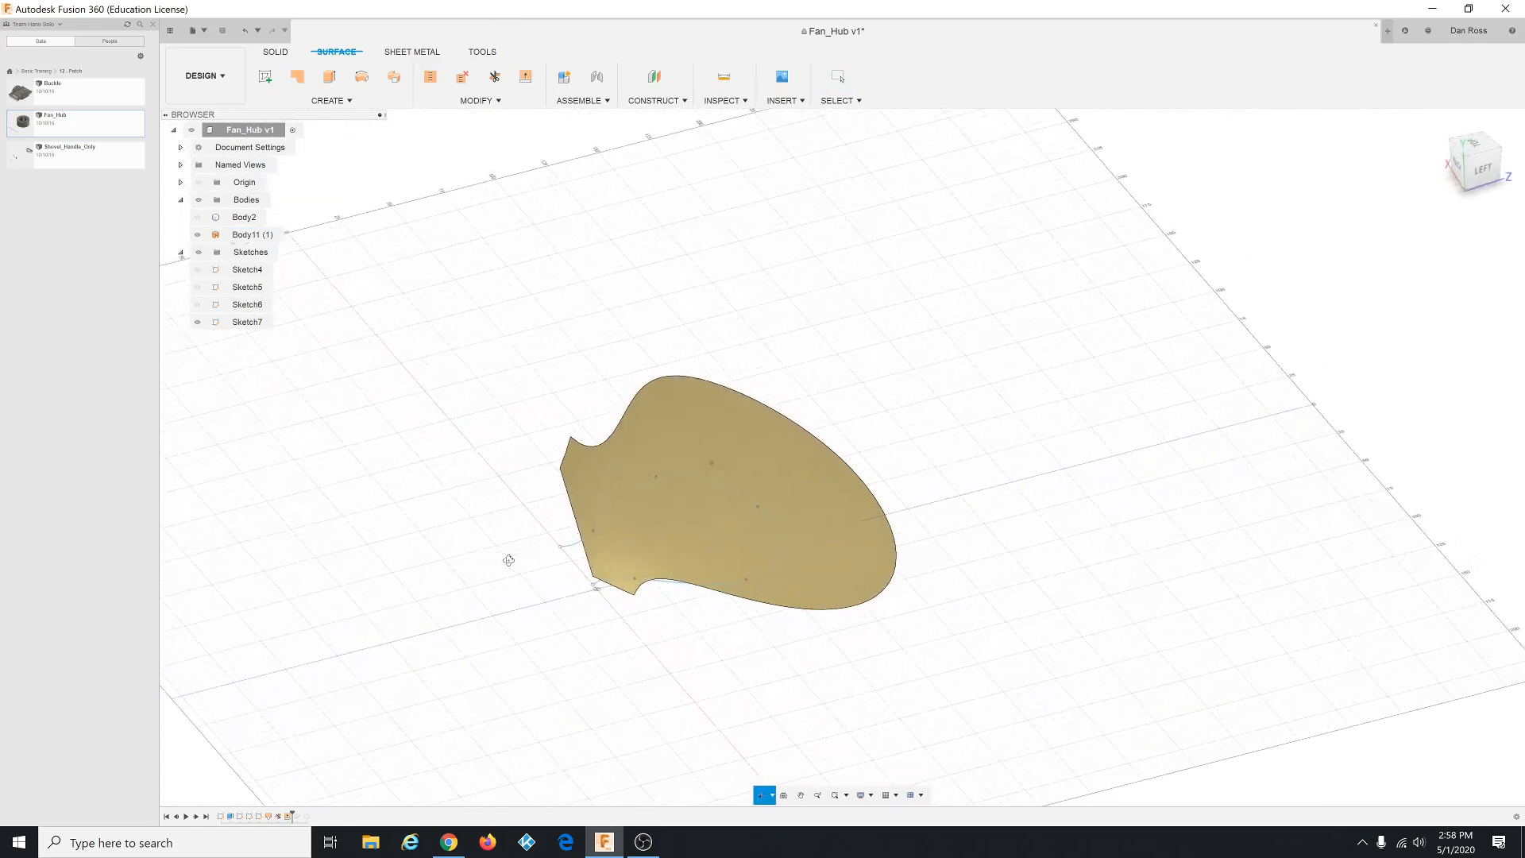
{"action": "scroll", "coordinate": [558, 297], "scroll_direction": "up", "scroll_amount": 2}
{"action": "scroll", "coordinate": [563, 373], "scroll_direction": "up", "scroll_amount": 3}
{"action": "scroll", "coordinate": [599, 500], "scroll_direction": "down", "scroll_amount": 3}
{"action": "scroll", "coordinate": [620, 694], "scroll_direction": "up", "scroll_amount": 2}
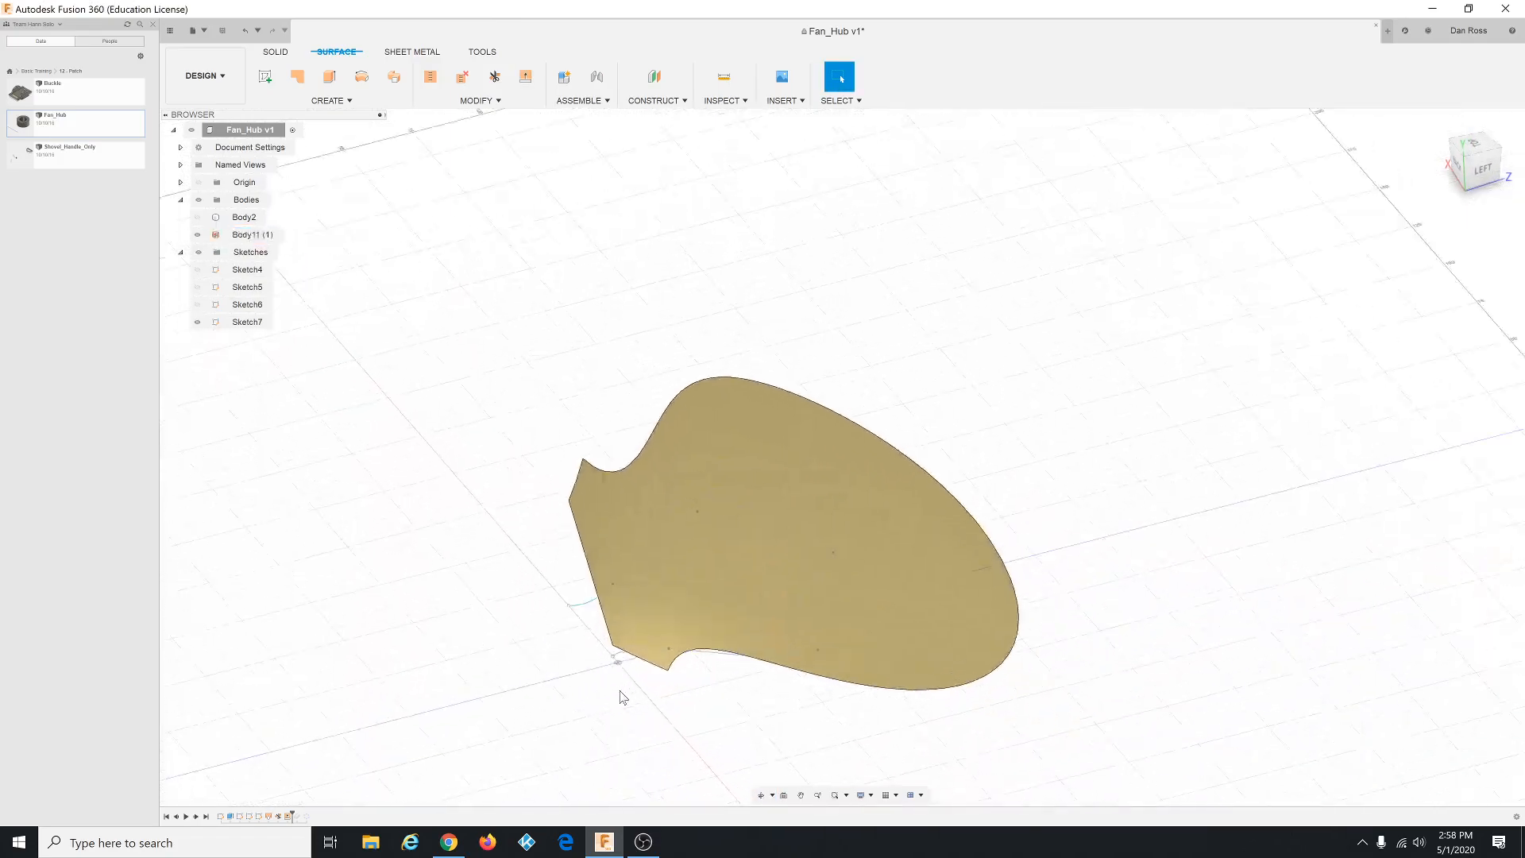
{"action": "scroll", "coordinate": [620, 691], "scroll_direction": "down", "scroll_amount": 1}
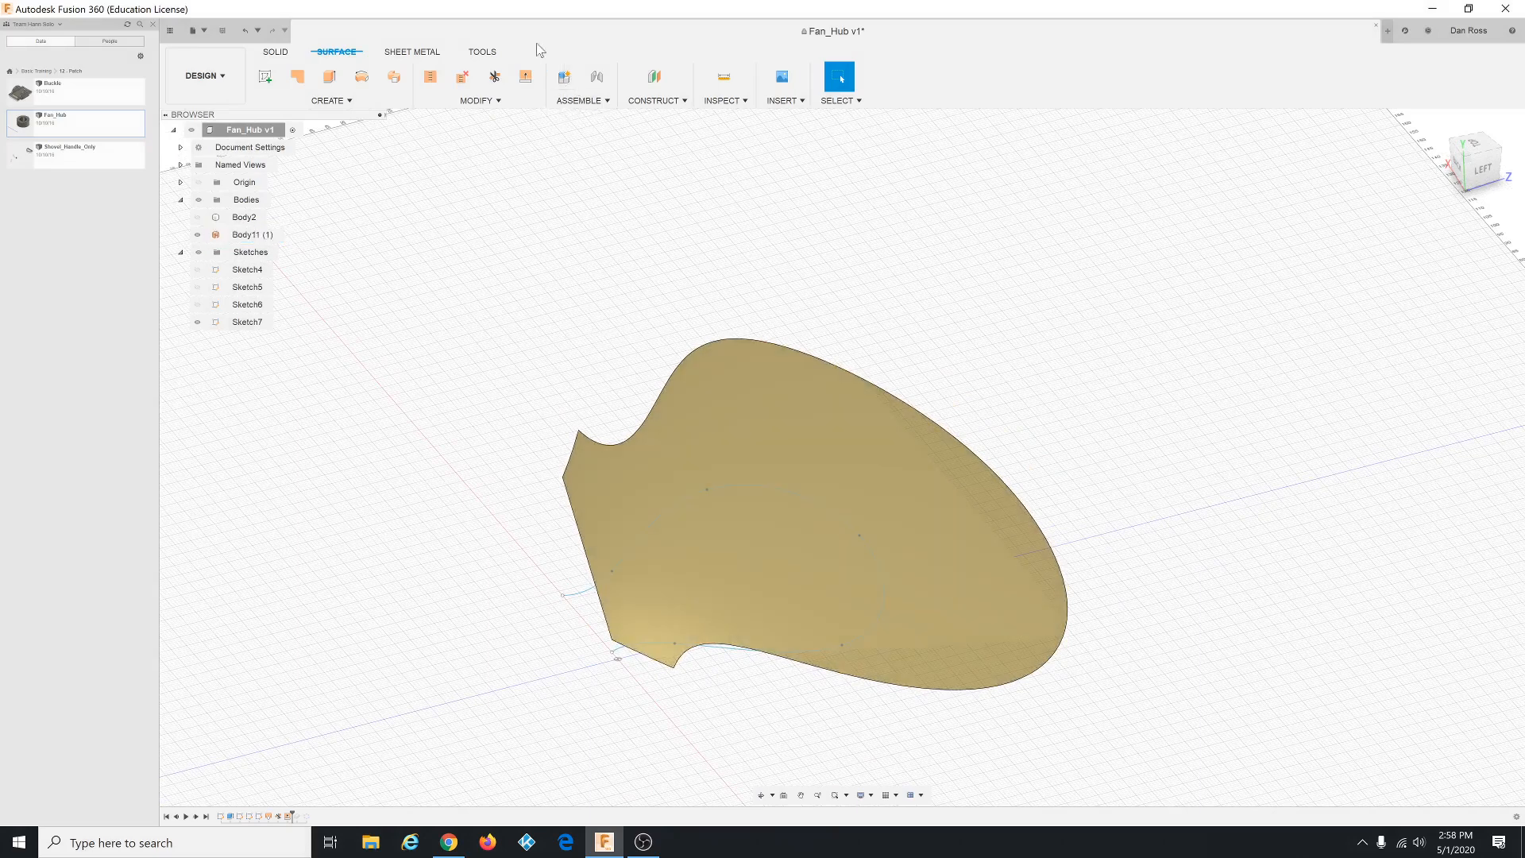
Step: Extend the three root edges of the blade surface by 20 mm with chaining enabled and the Natural extend type
{"action": "left_click", "coordinate": [483, 100]}
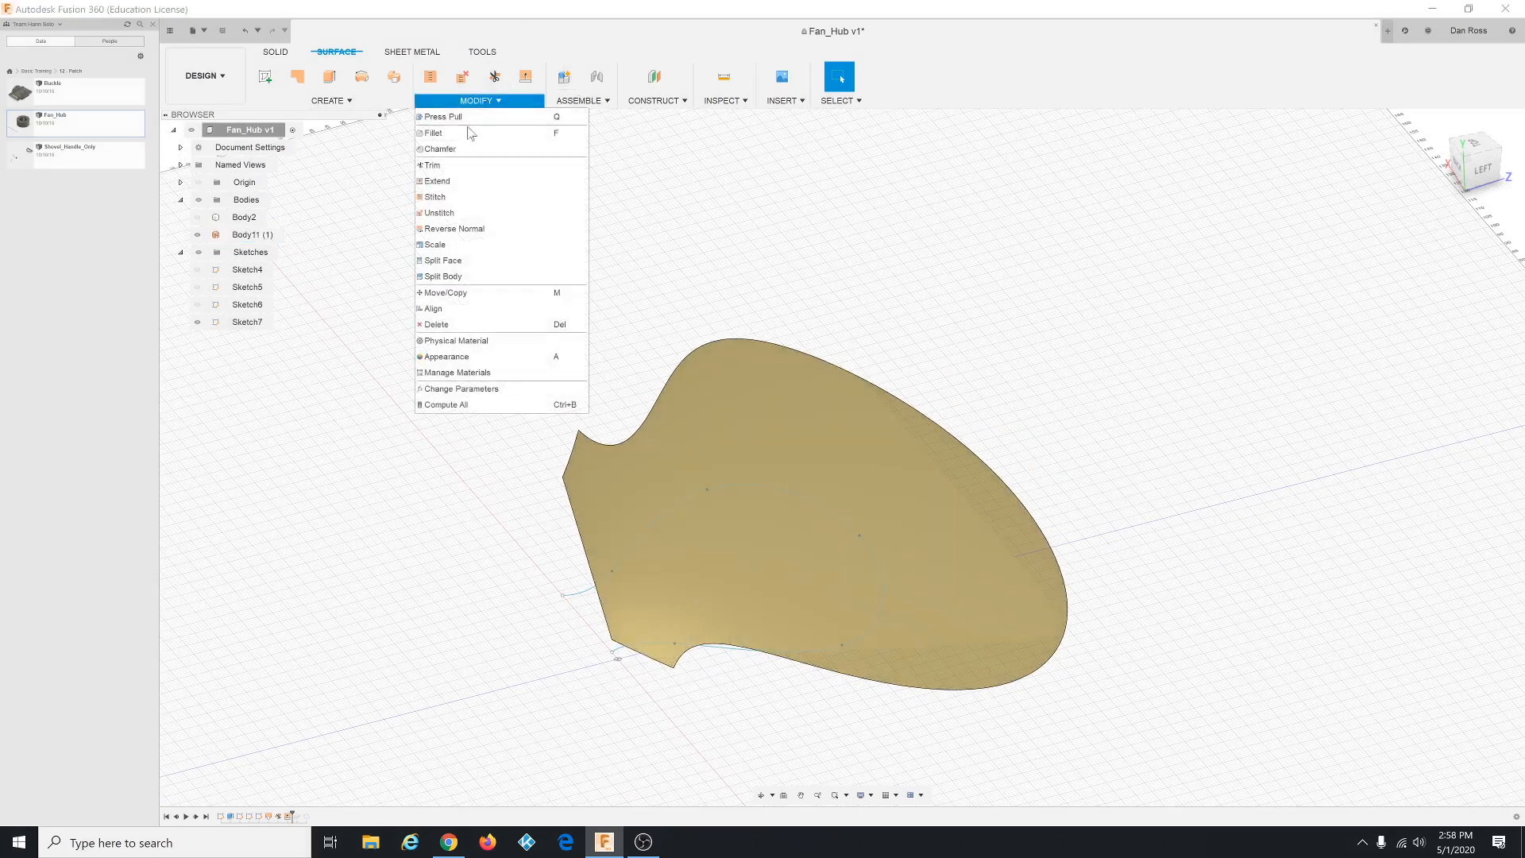
{"action": "left_click", "coordinate": [476, 187]}
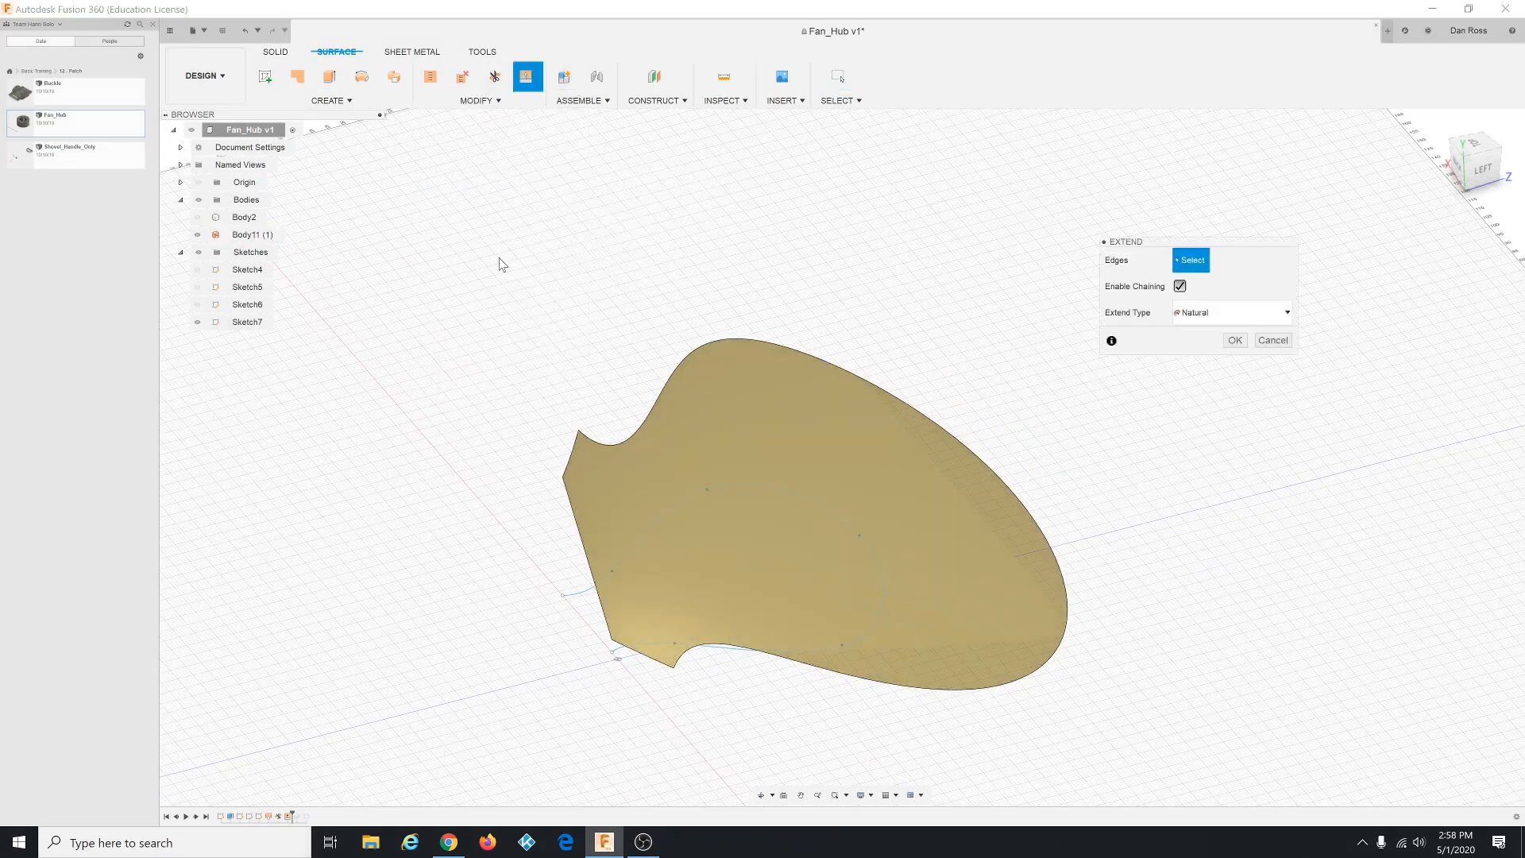
{"action": "left_click", "coordinate": [570, 459]}
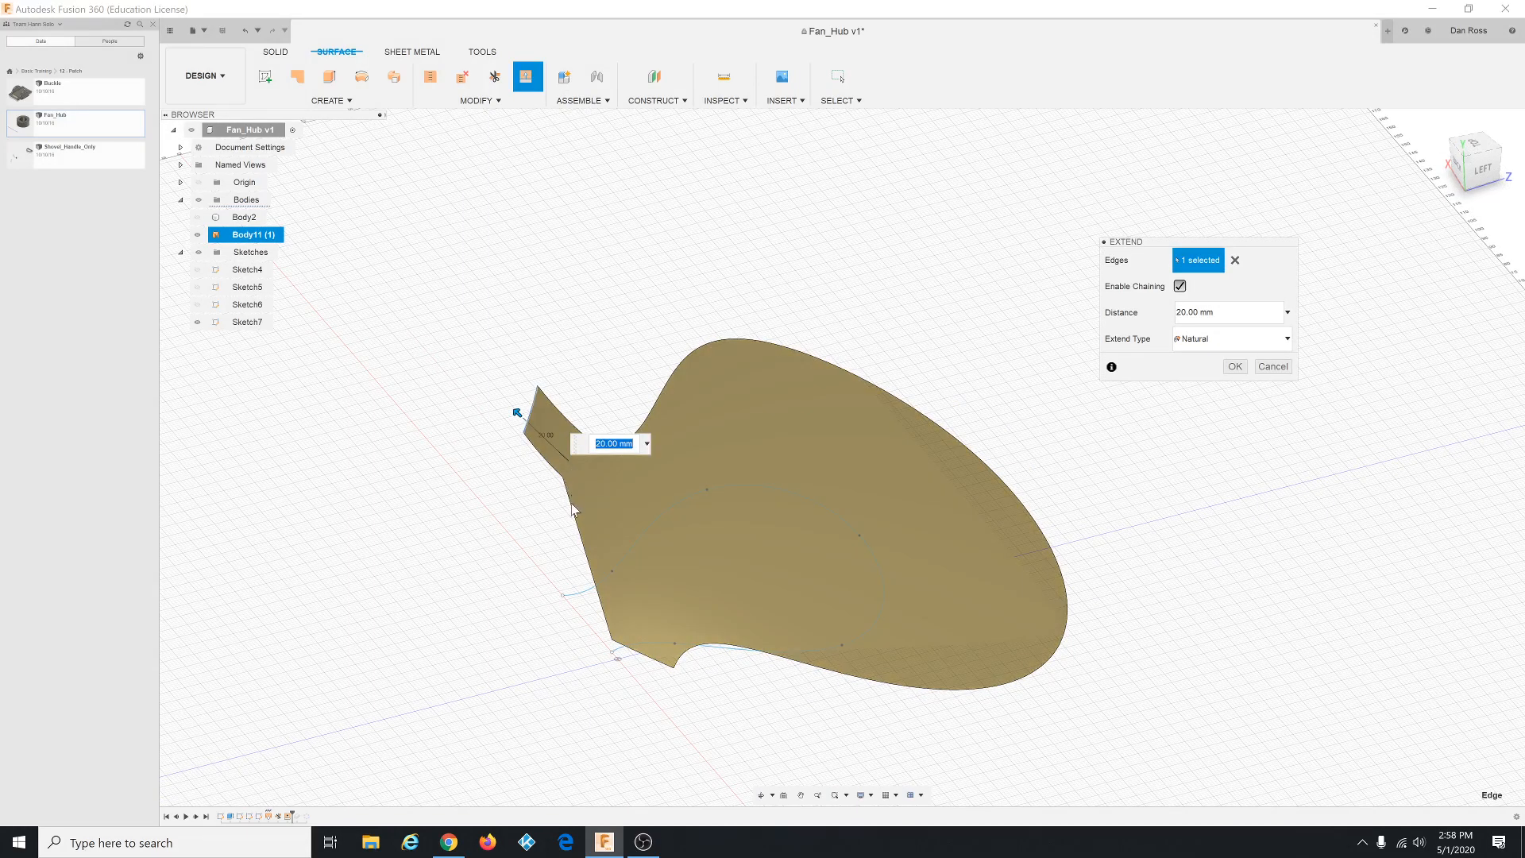
{"action": "left_click", "coordinate": [572, 506]}
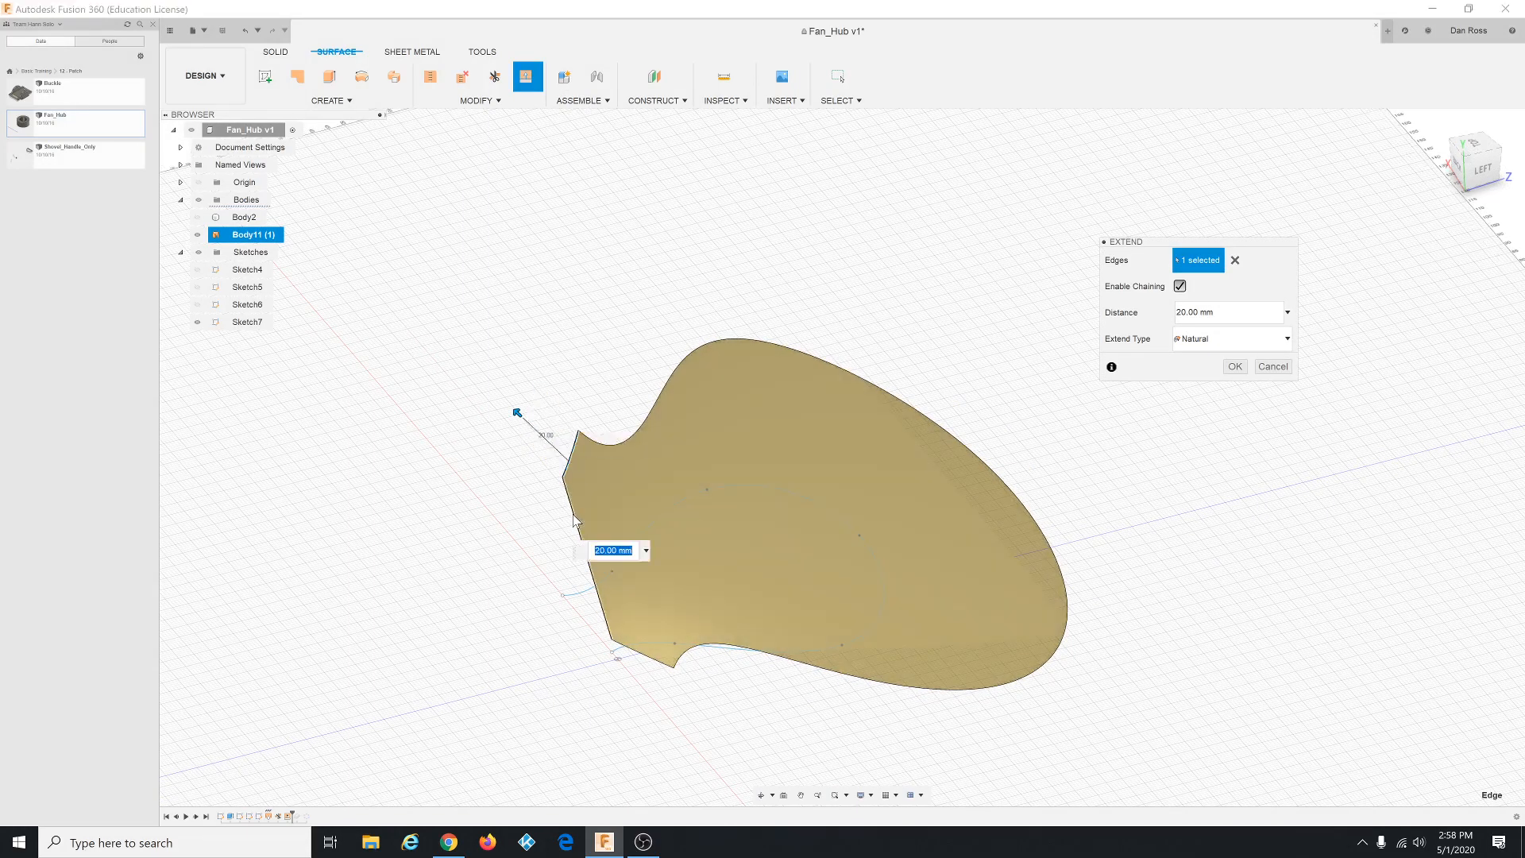
{"action": "left_click", "coordinate": [636, 651]}
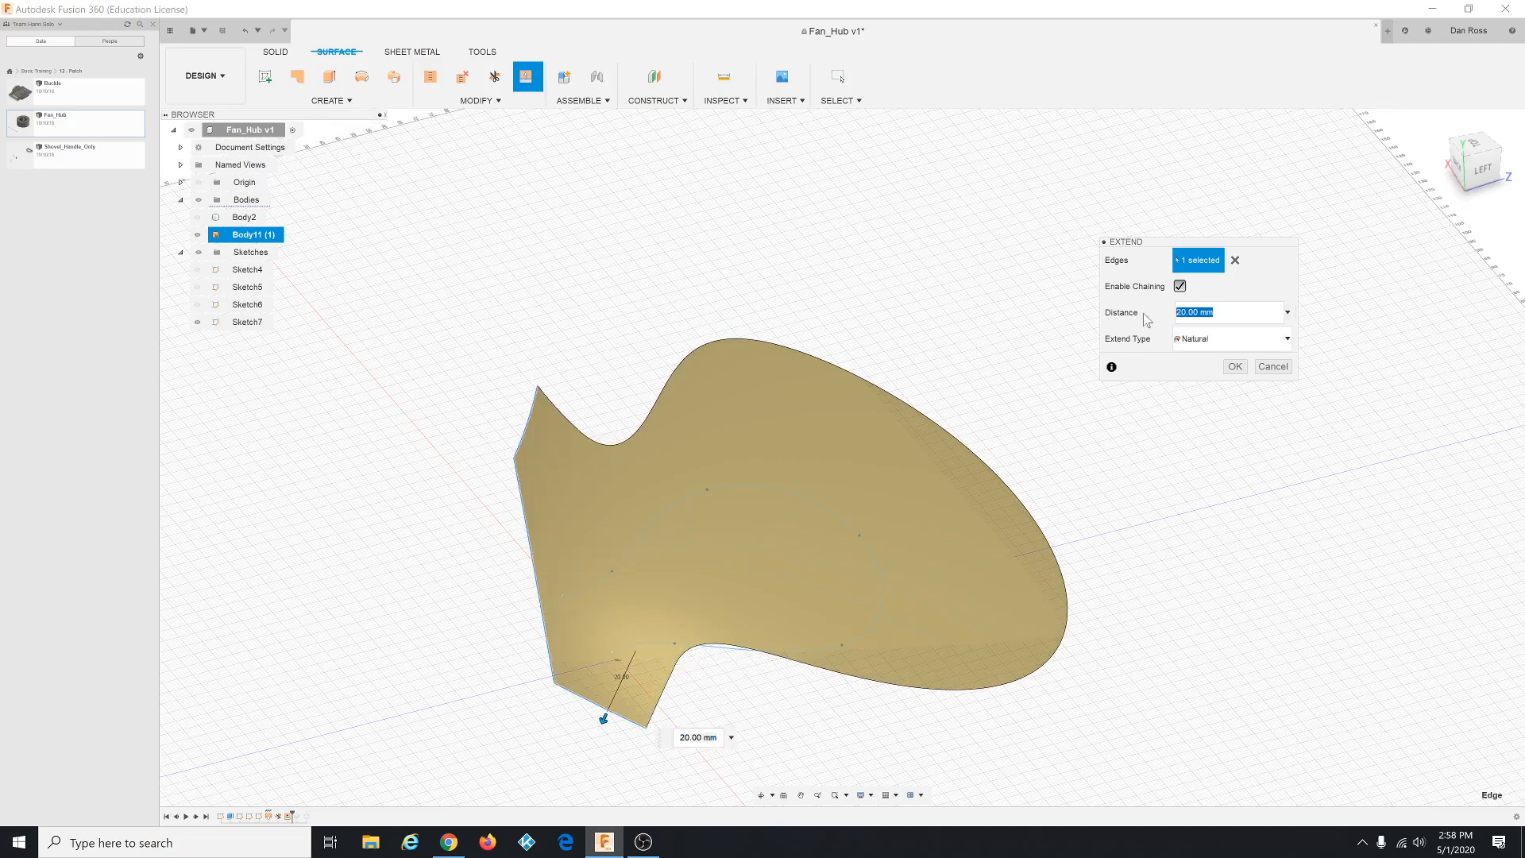
{"action": "type", "text": "10"}
{"action": "left_click", "coordinate": [1235, 366]}
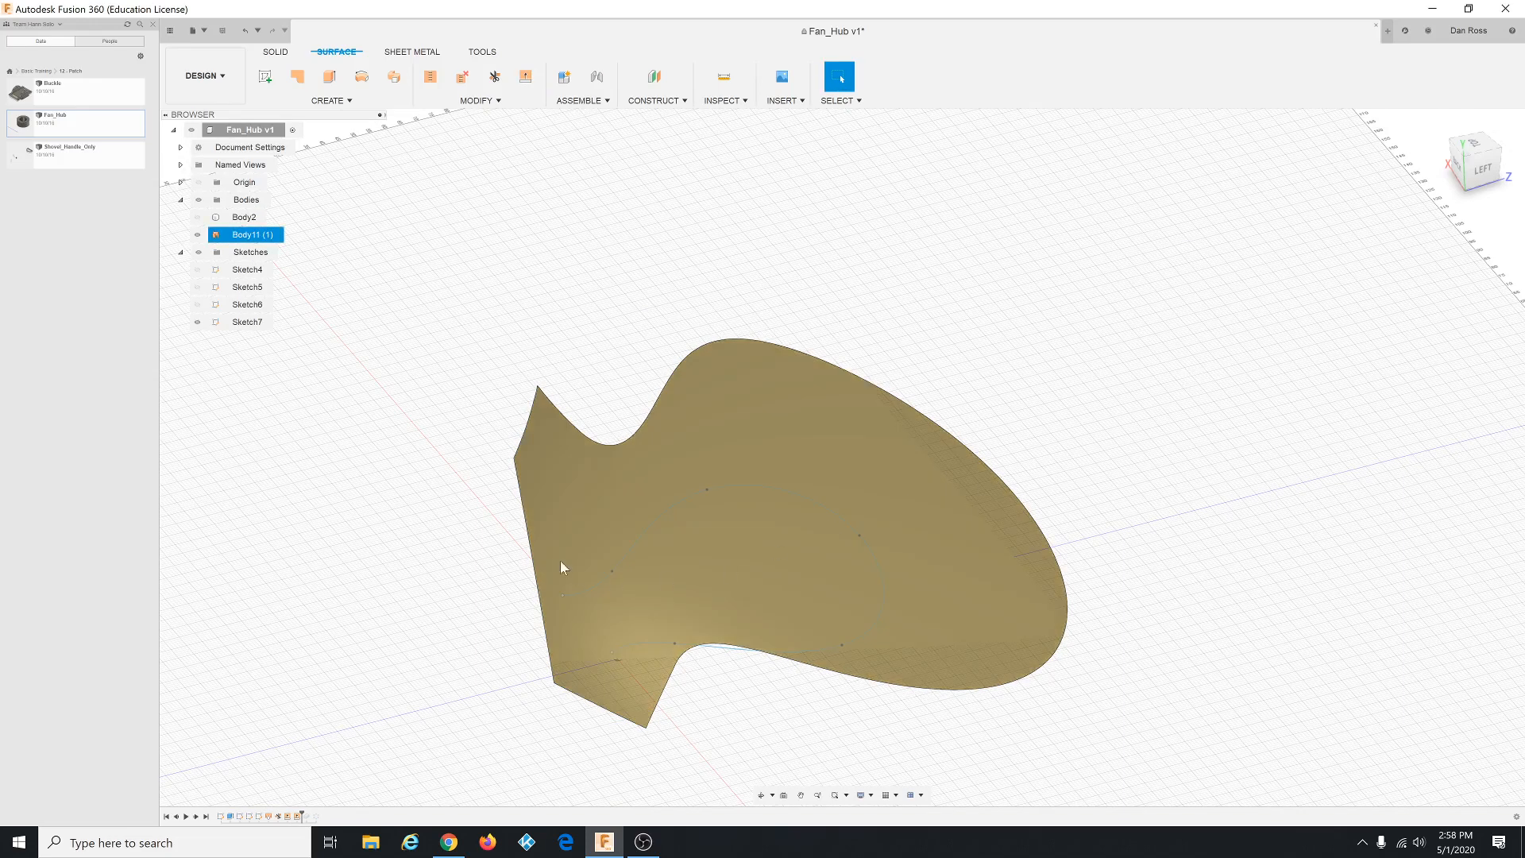
Step: Roll the design history forward to the end to rebuild the thickened, patterned blades with their extended roots
{"action": "scroll", "coordinate": [540, 546], "scroll_direction": "down", "scroll_amount": 3}
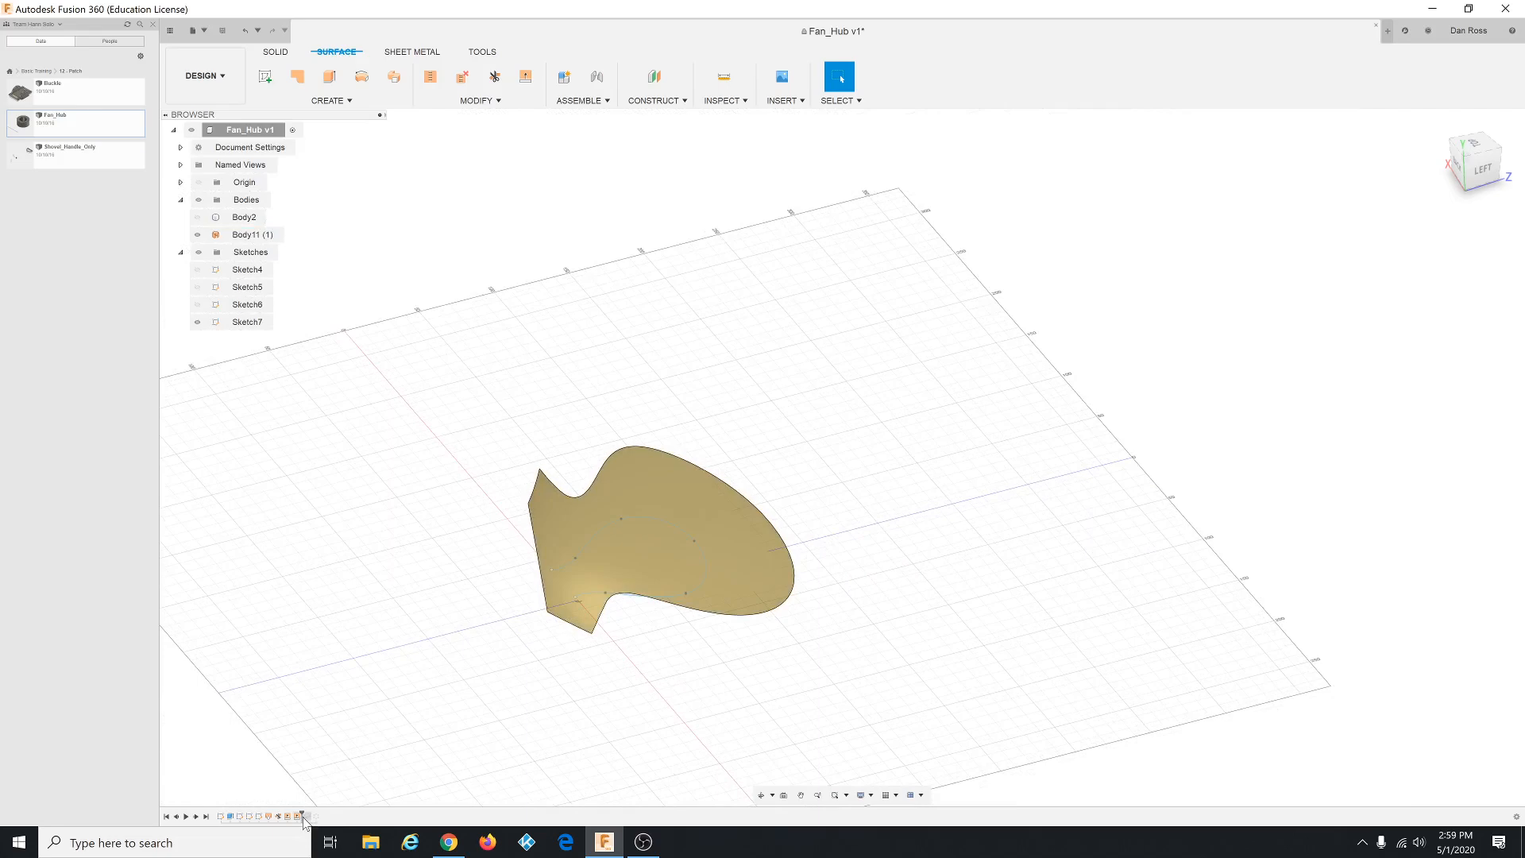
{"action": "left_click_drag", "start_coordinate": [302, 815], "coordinate": [350, 816]}
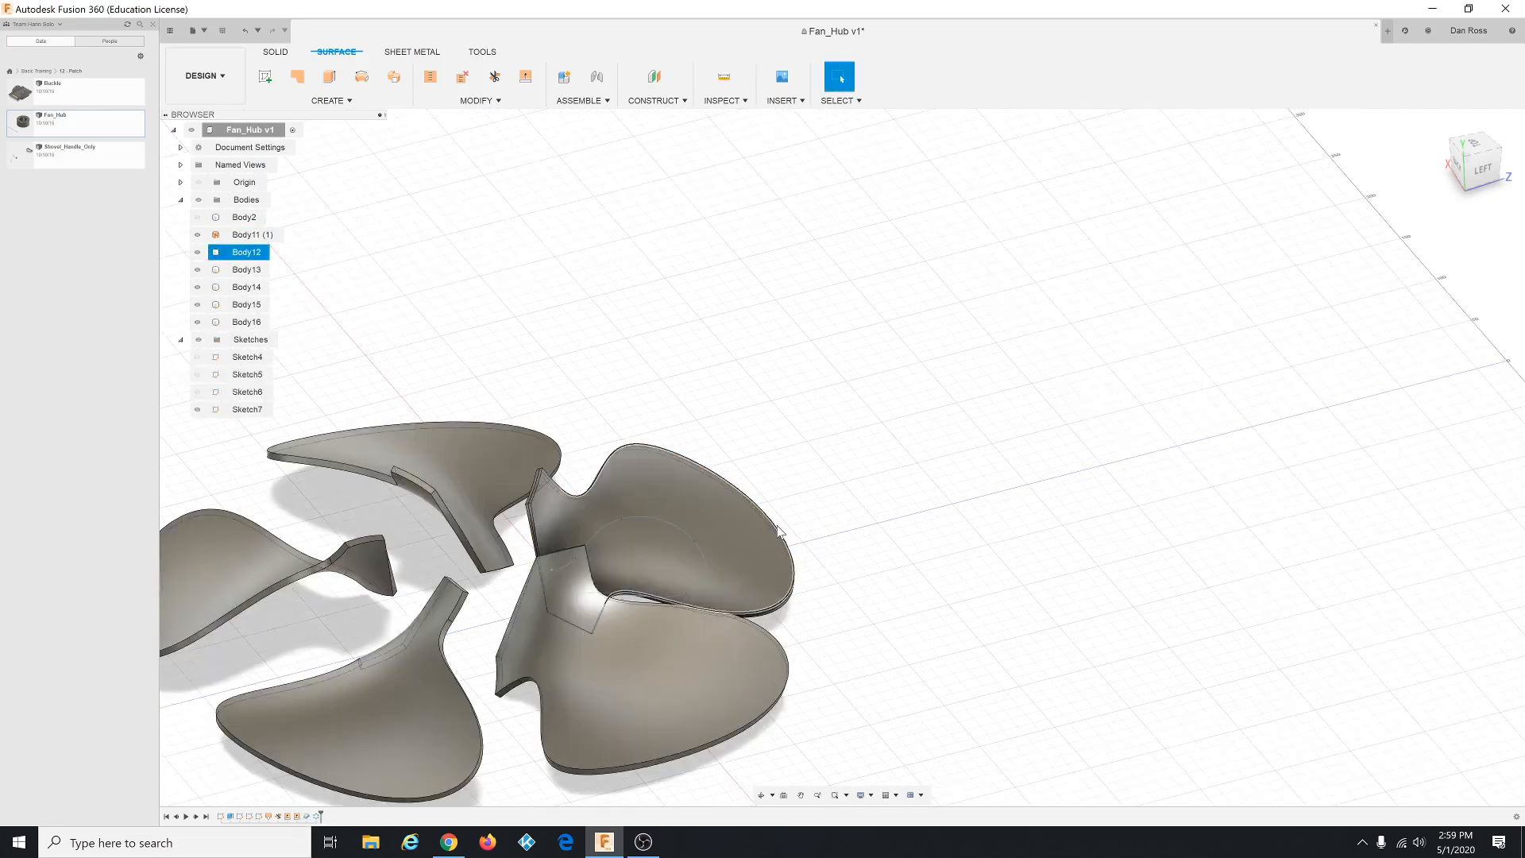
{"action": "middle_click_drag", "start_coordinate": [661, 638], "coordinate": [569, 599], "text": "shift"}
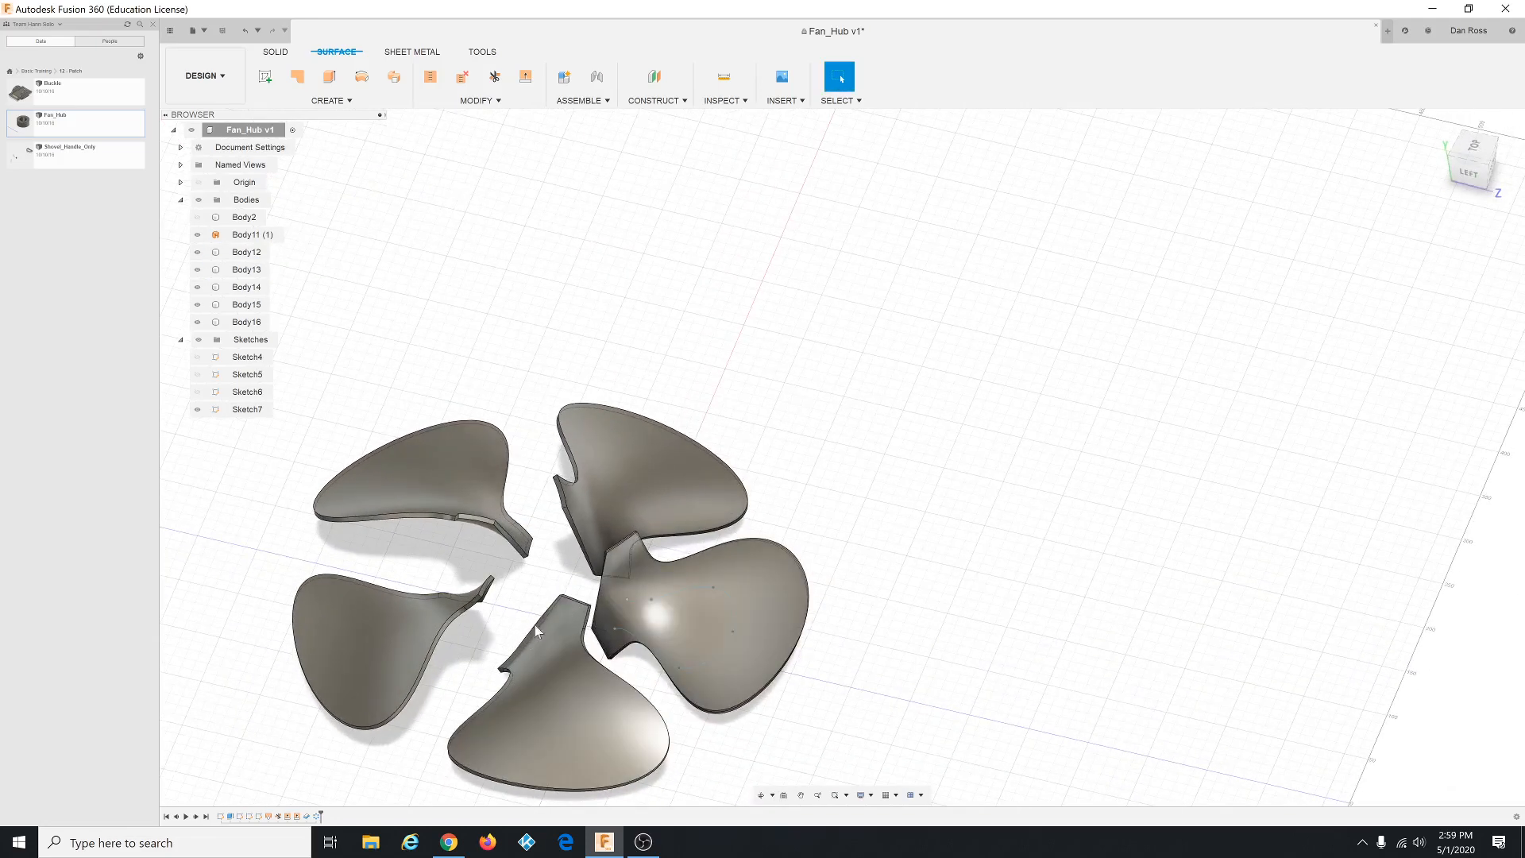
{"action": "scroll", "coordinate": [478, 502], "scroll_direction": "down", "scroll_amount": 5}
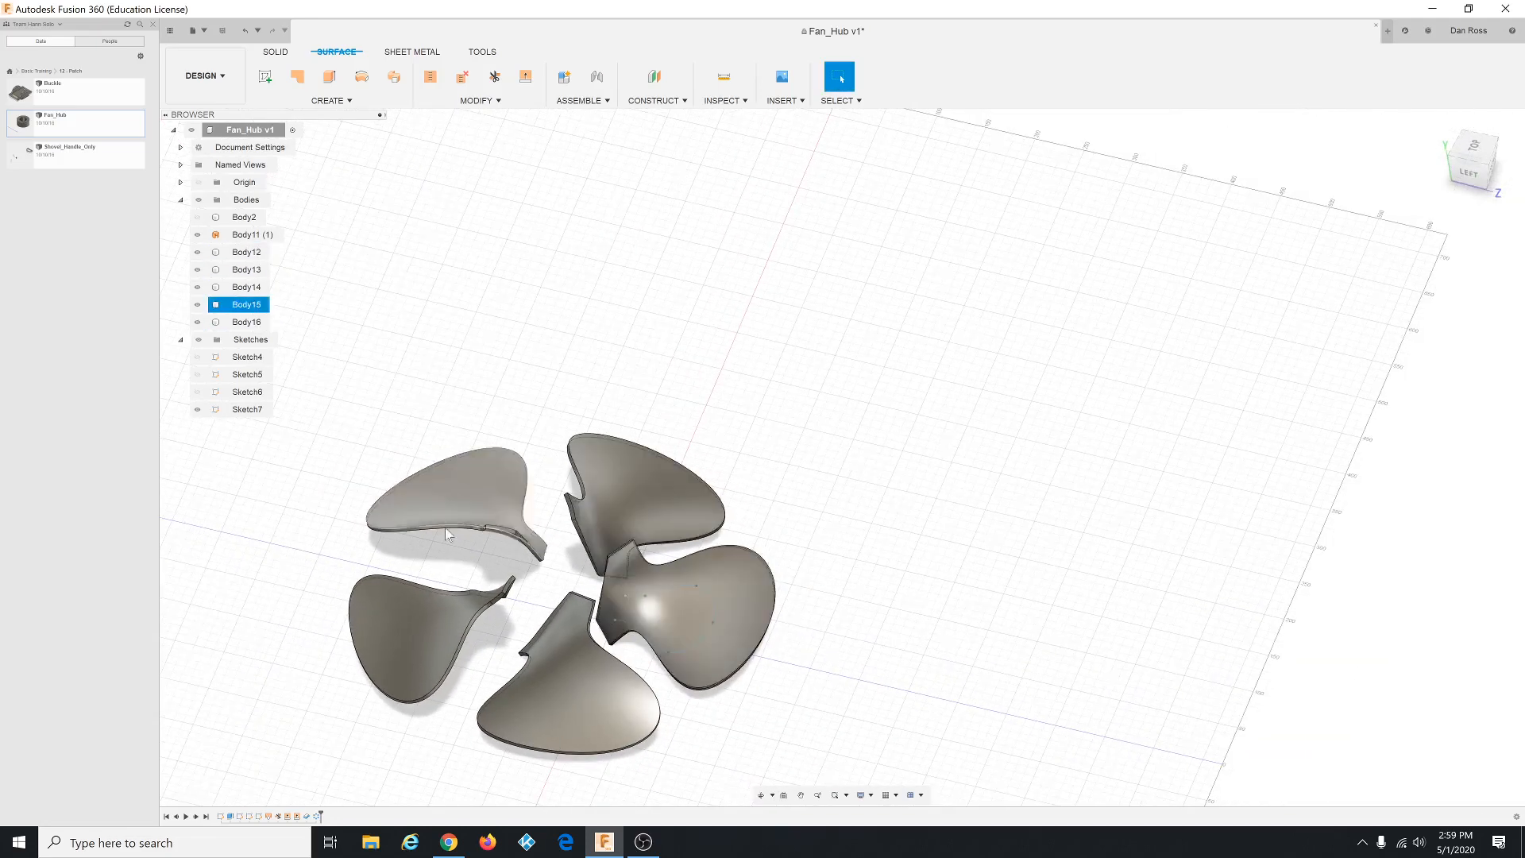
{"action": "scroll", "coordinate": [407, 679], "scroll_direction": "up", "scroll_amount": 4}
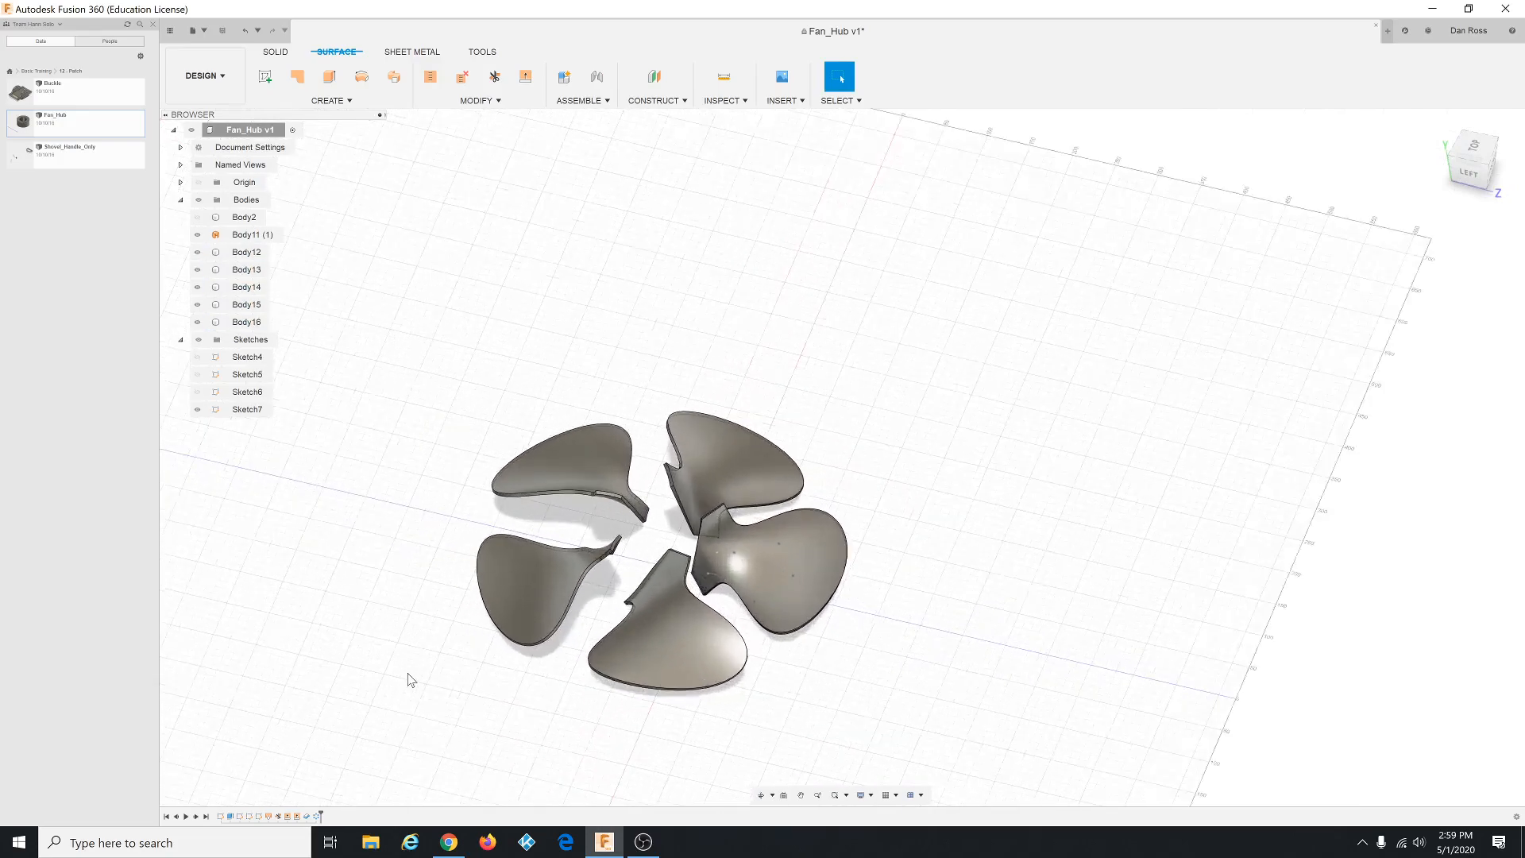
Step: Examine the lengthened roots of the five blades around the open centre, from above and up close
{"action": "middle_click_drag", "start_coordinate": [642, 615], "coordinate": [531, 613], "text": "shift"}
{"action": "scroll", "coordinate": [540, 642], "scroll_direction": "up", "scroll_amount": 3}
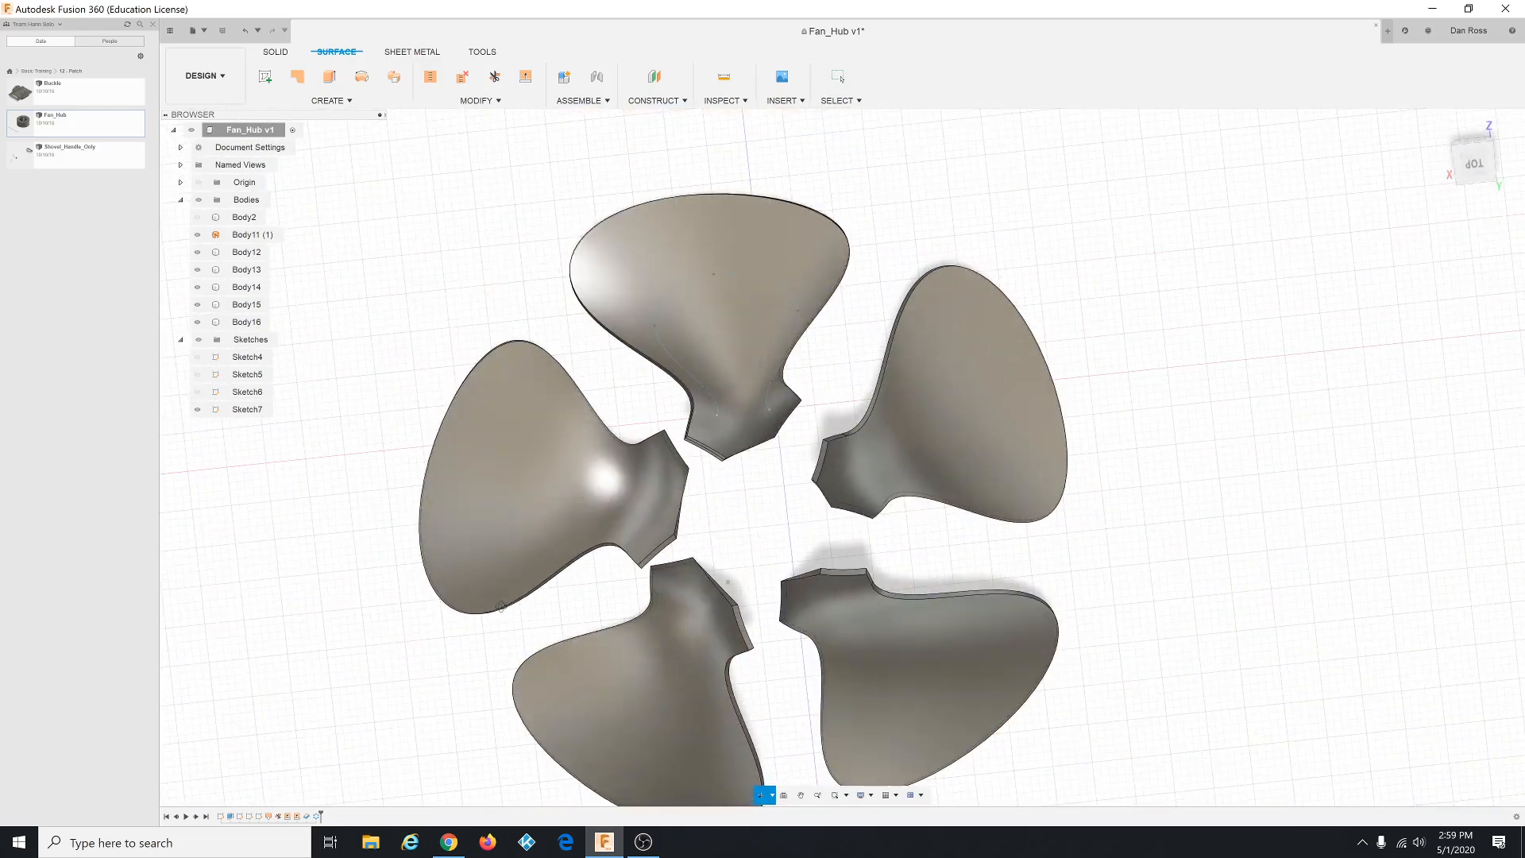
{"action": "scroll", "coordinate": [566, 577], "scroll_direction": "up", "scroll_amount": 3}
{"action": "middle_click_drag", "start_coordinate": [787, 521], "coordinate": [727, 527], "text": "shift"}
{"action": "scroll", "coordinate": [715, 540], "scroll_direction": "down", "scroll_amount": 4}
{"action": "scroll", "coordinate": [957, 311], "scroll_direction": "up", "scroll_amount": 1}
{"action": "scroll", "coordinate": [959, 318], "scroll_direction": "up", "scroll_amount": 3}
{"action": "middle_click_drag", "start_coordinate": [934, 336], "coordinate": [935, 336], "text": "shift"}
{"action": "scroll", "coordinate": [866, 345], "scroll_direction": "up", "scroll_amount": 4}
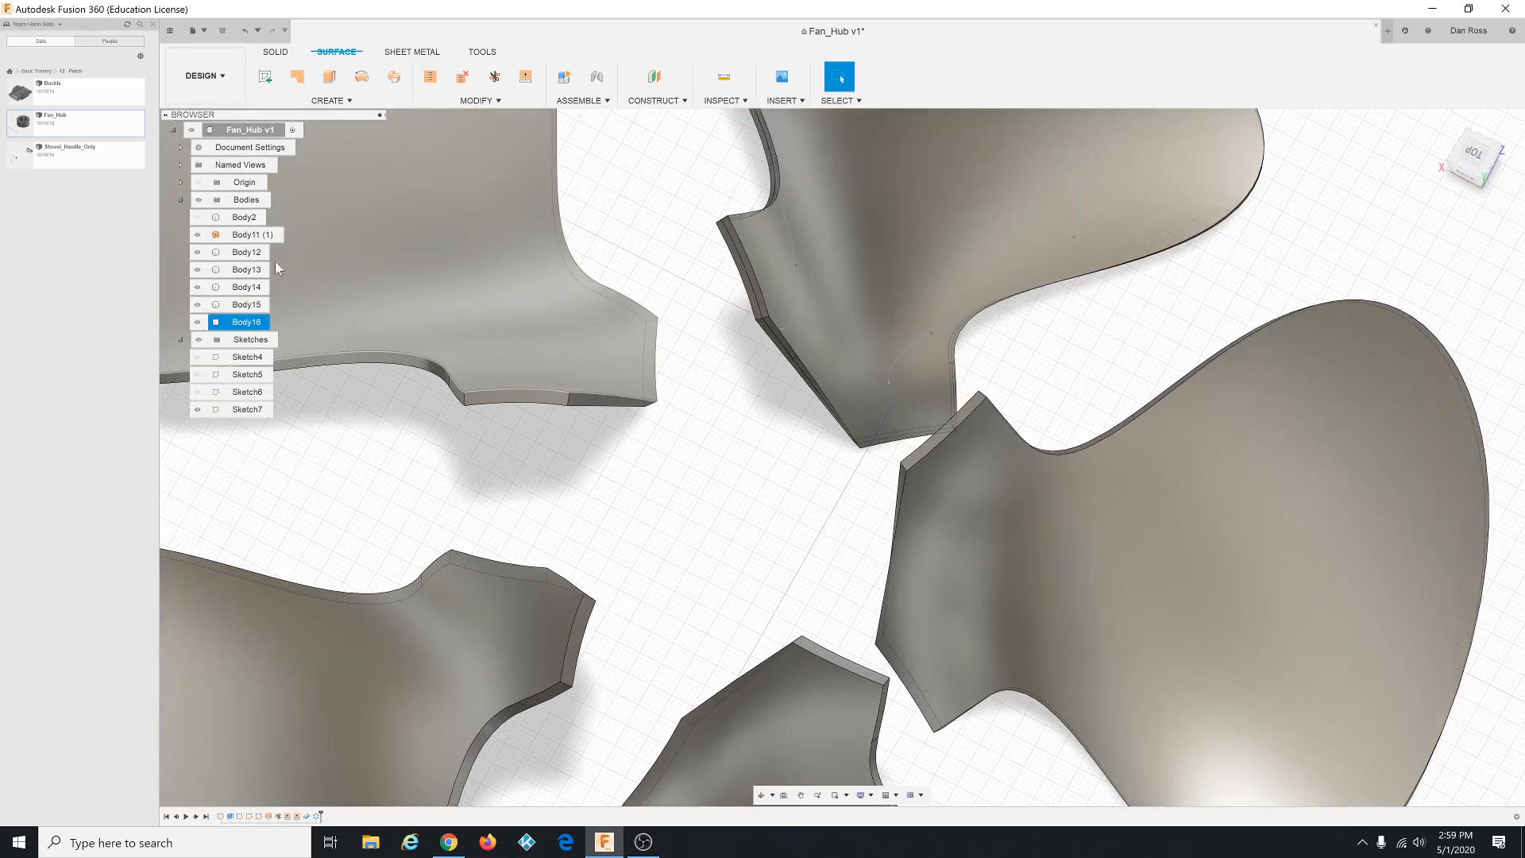
Step: Show the hub body again and check how the blade roots sit inside it from the side and above
{"action": "left_click", "coordinate": [197, 217]}
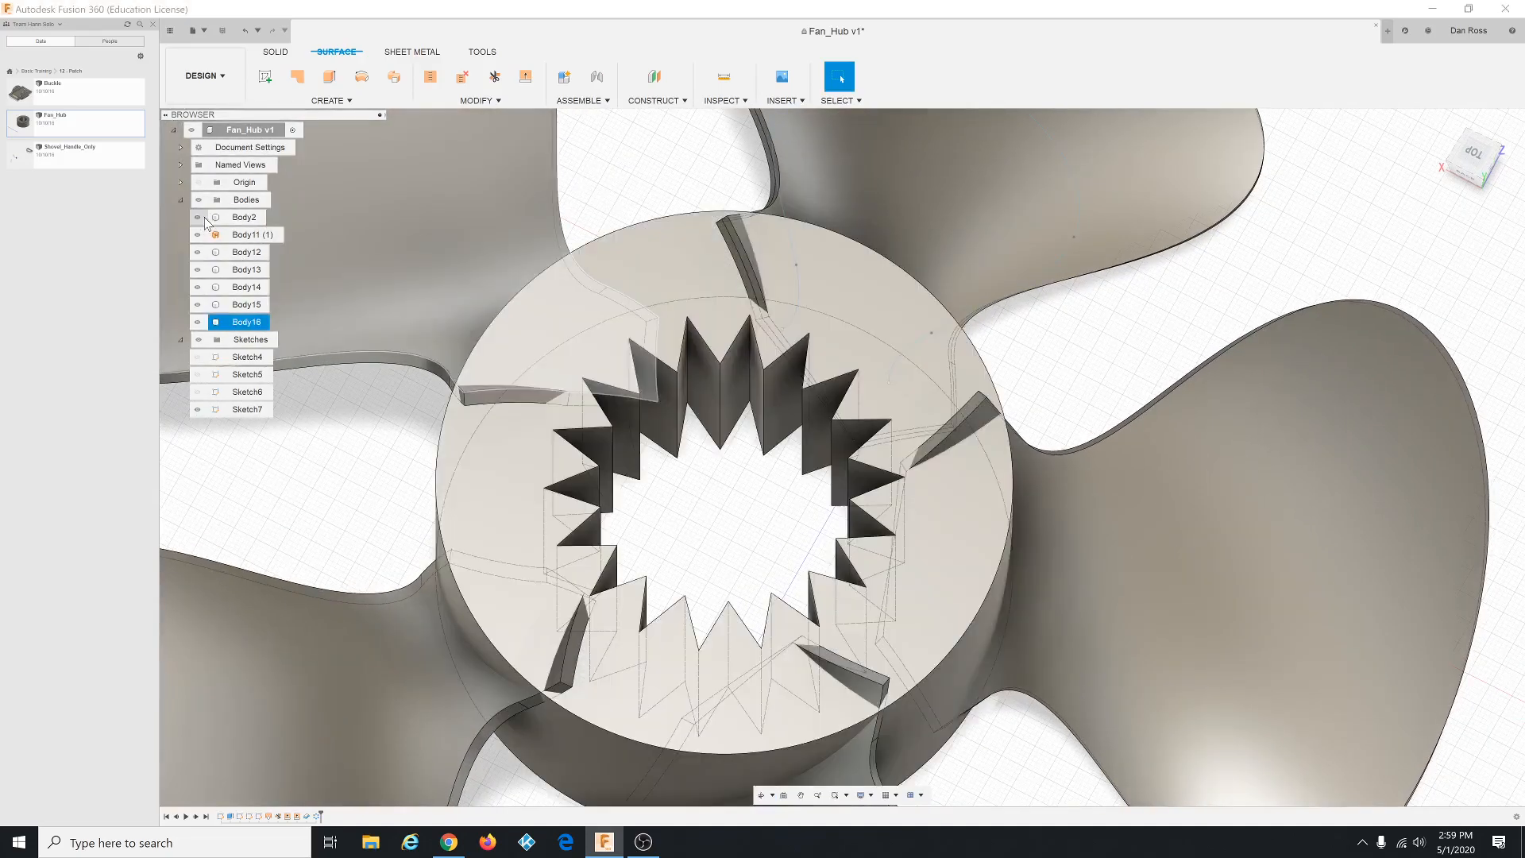
{"action": "left_click", "coordinate": [691, 526]}
{"action": "middle_click_drag", "start_coordinate": [688, 520], "coordinate": [722, 474], "text": "shift"}
{"action": "scroll", "coordinate": [722, 477], "scroll_direction": "down", "scroll_amount": 4}
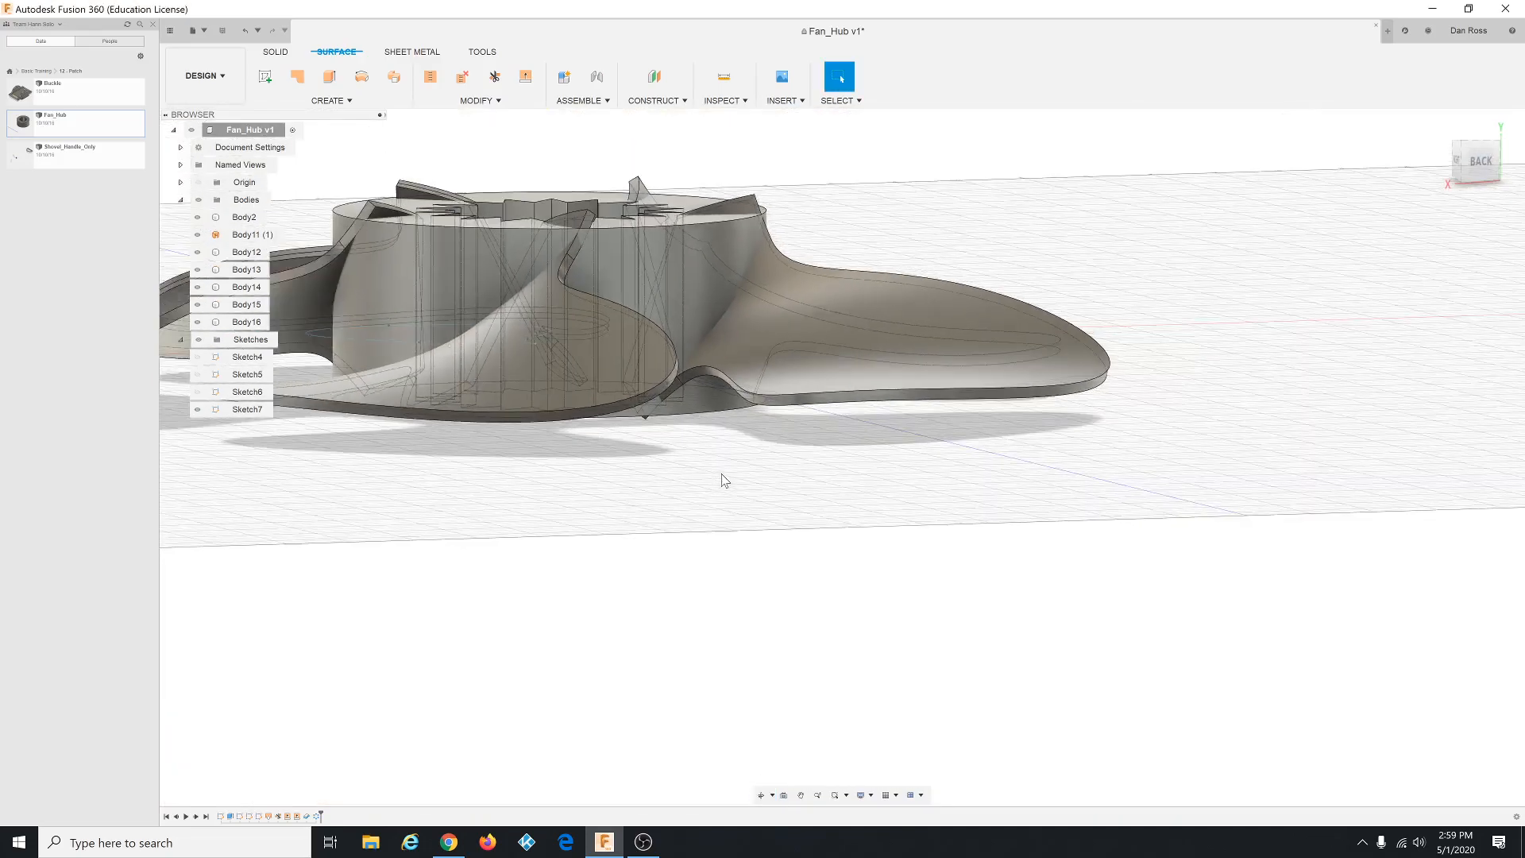
{"action": "middle_click_drag", "start_coordinate": [707, 335], "coordinate": [889, 804], "text": "shift"}
{"action": "key", "text": "Escape"}
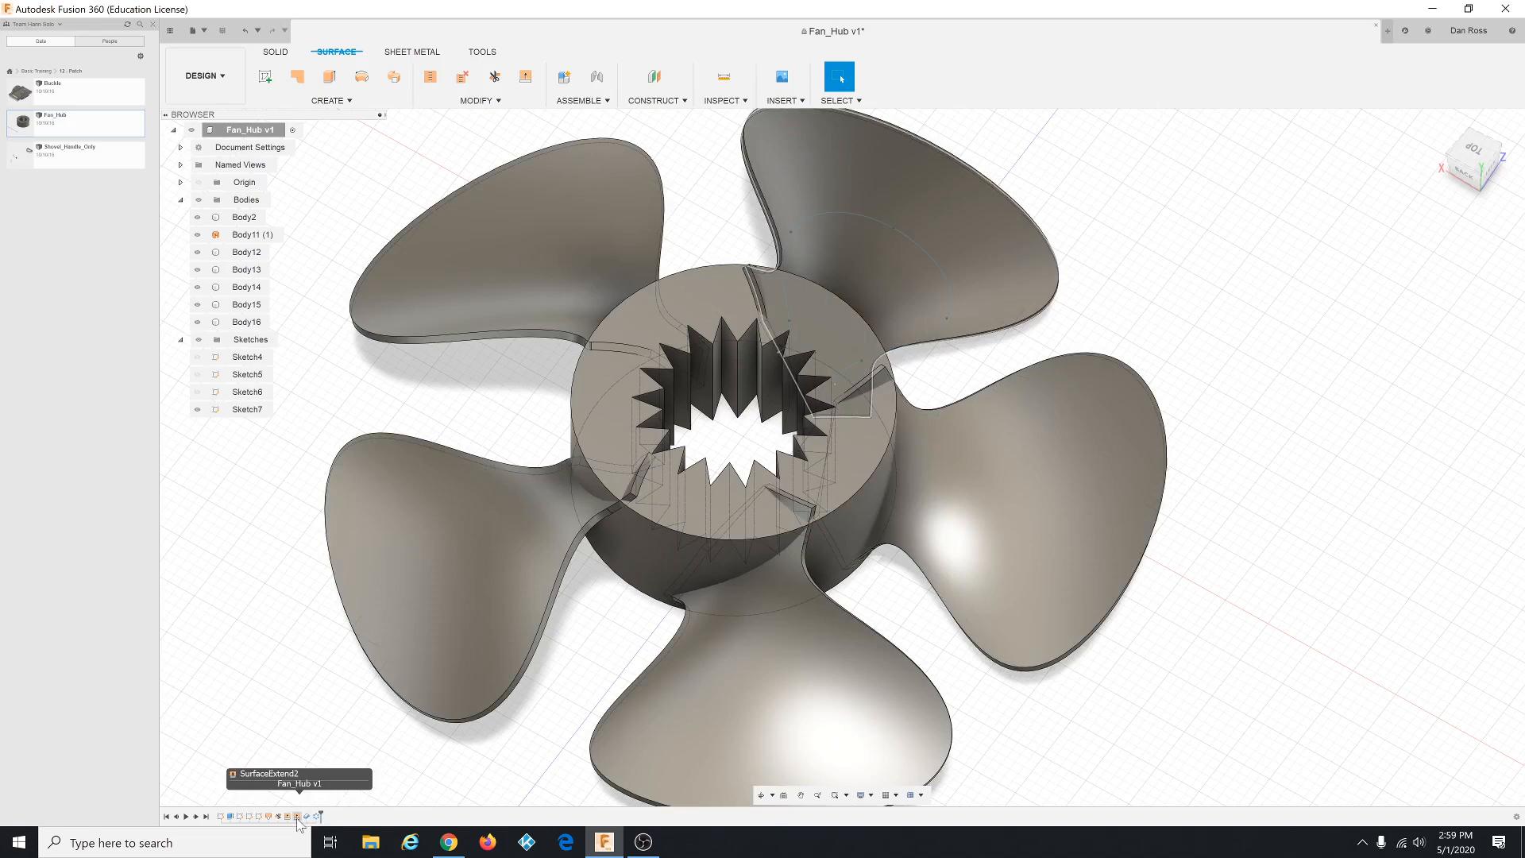
Step: Edit the second surface extension, at the blade root, and set its distance to 10 mm
{"action": "left_click", "coordinate": [297, 816]}
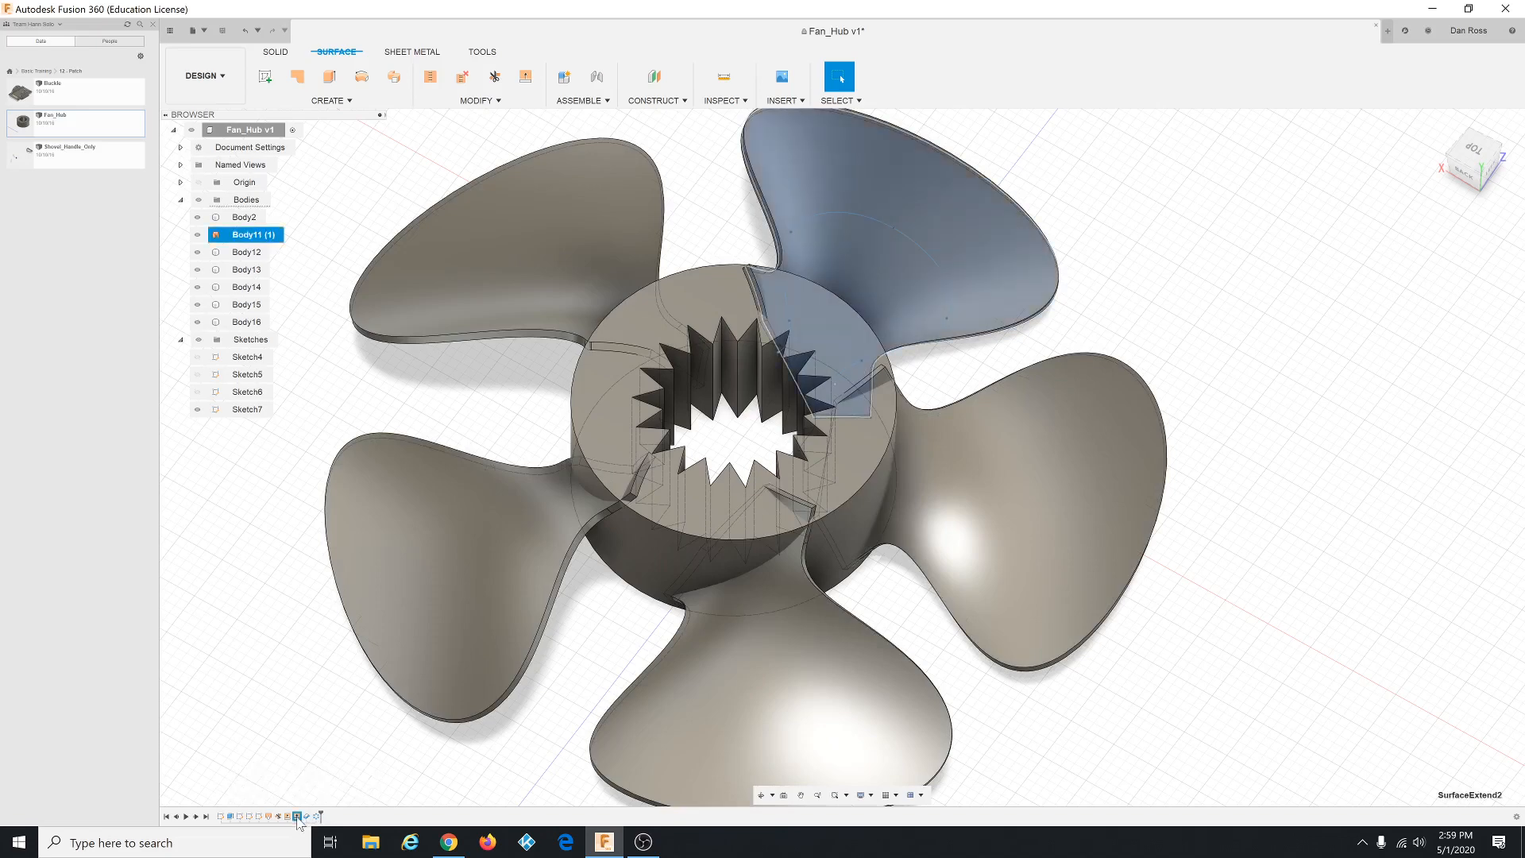
{"action": "right_click", "coordinate": [299, 818]}
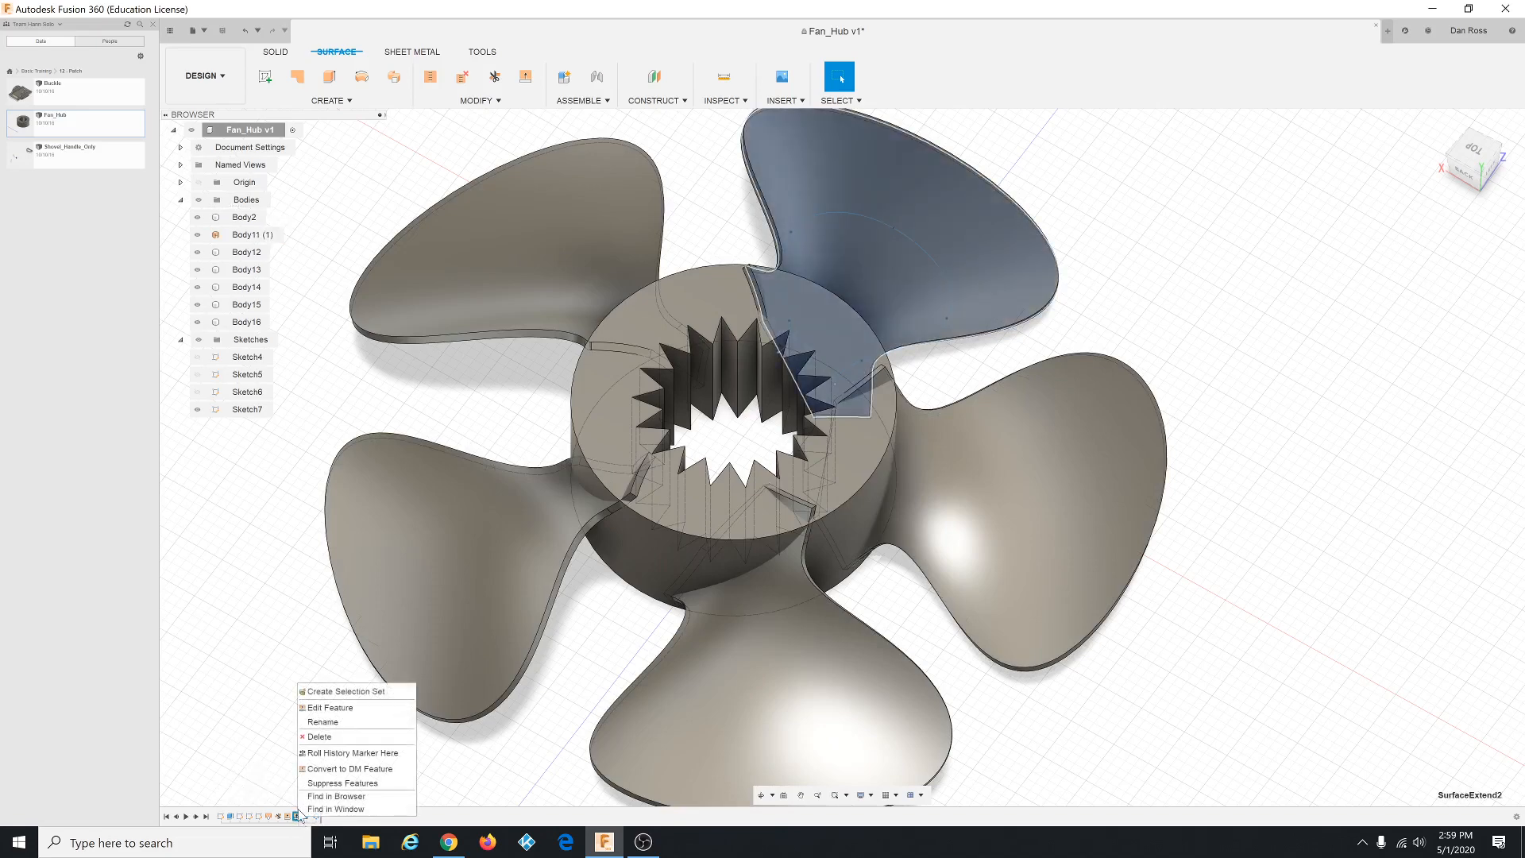
{"action": "left_click", "coordinate": [332, 707]}
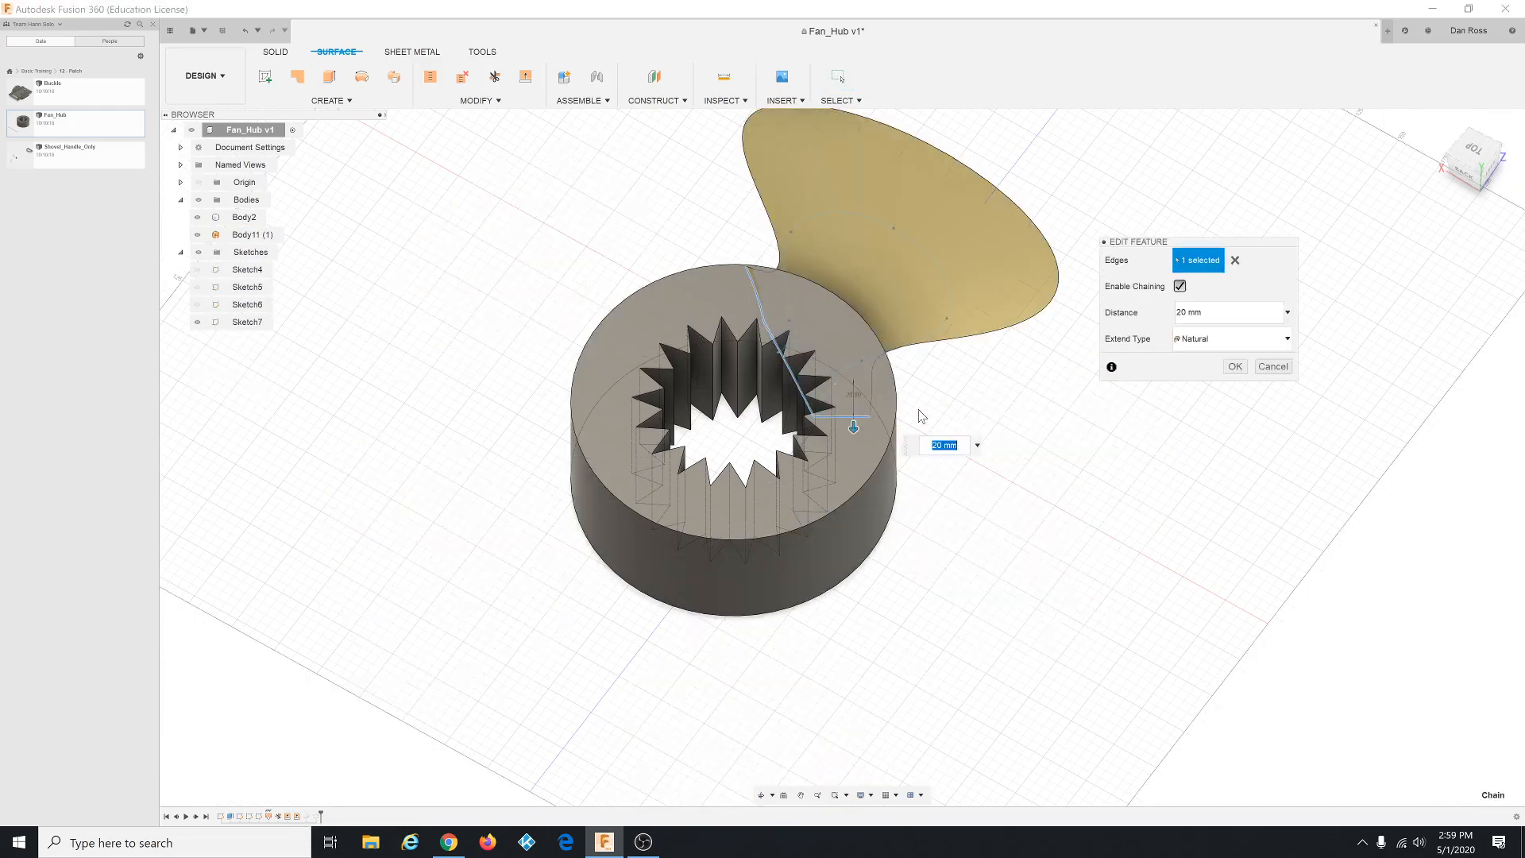
{"action": "double_click", "coordinate": [1239, 314]}
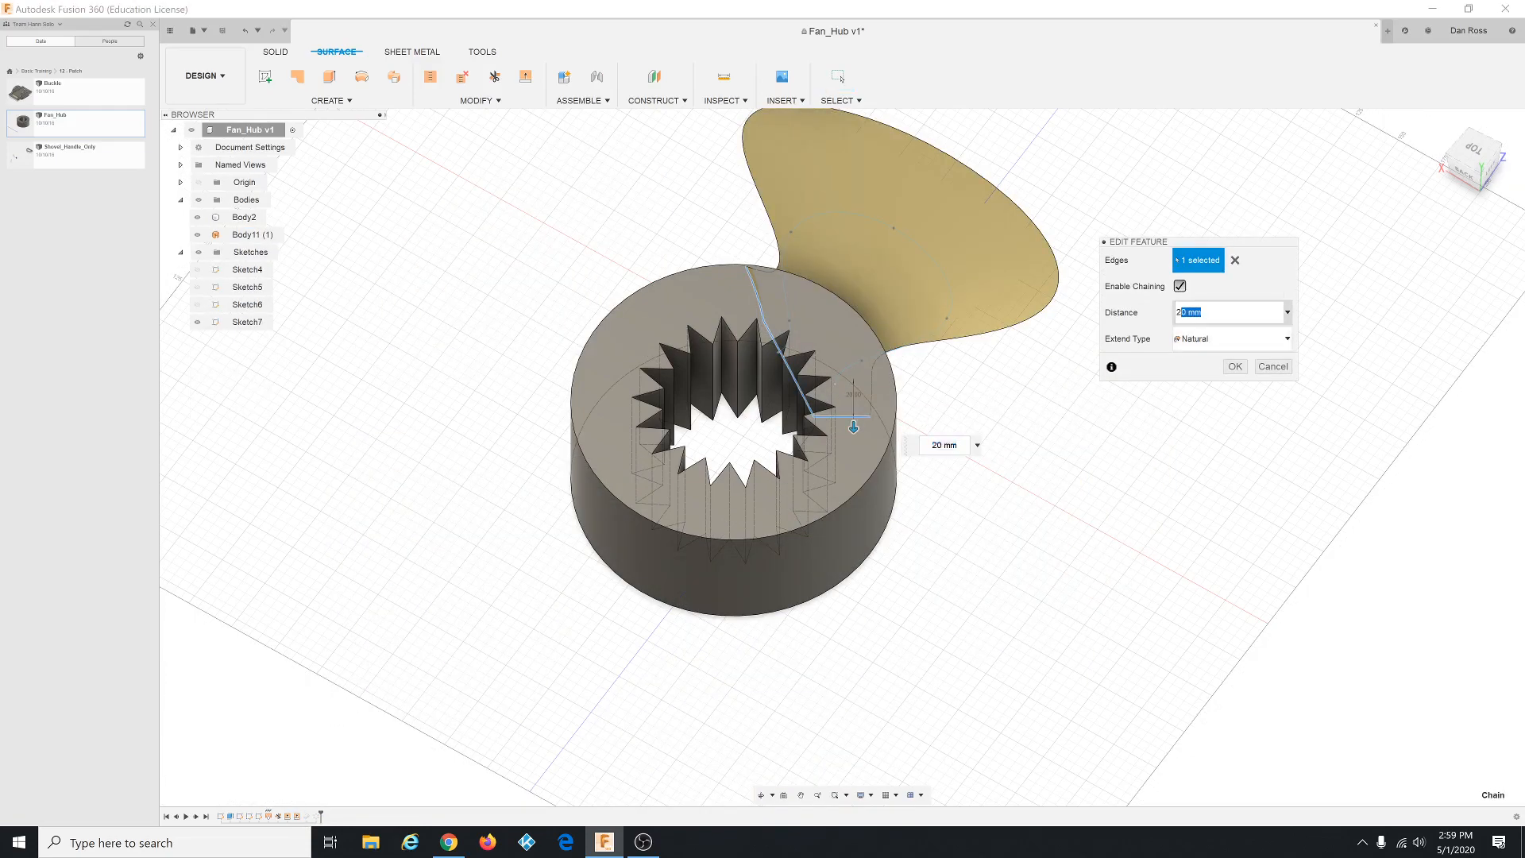
{"action": "left_click_drag", "start_coordinate": [1179, 312], "coordinate": [1168, 320]}
{"action": "type", "text": "10"}
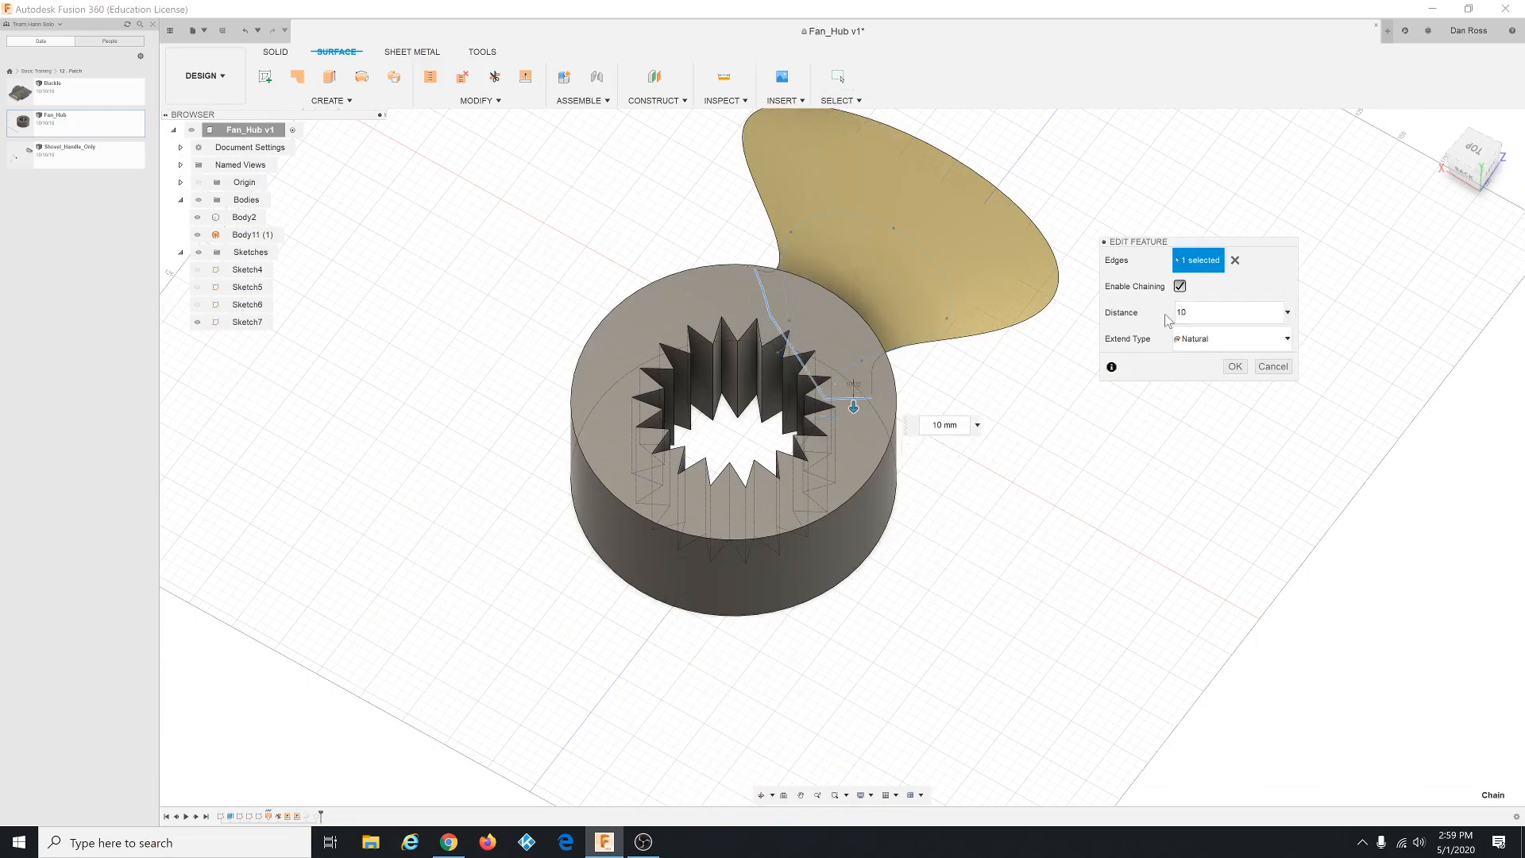
{"action": "left_click", "coordinate": [1236, 367]}
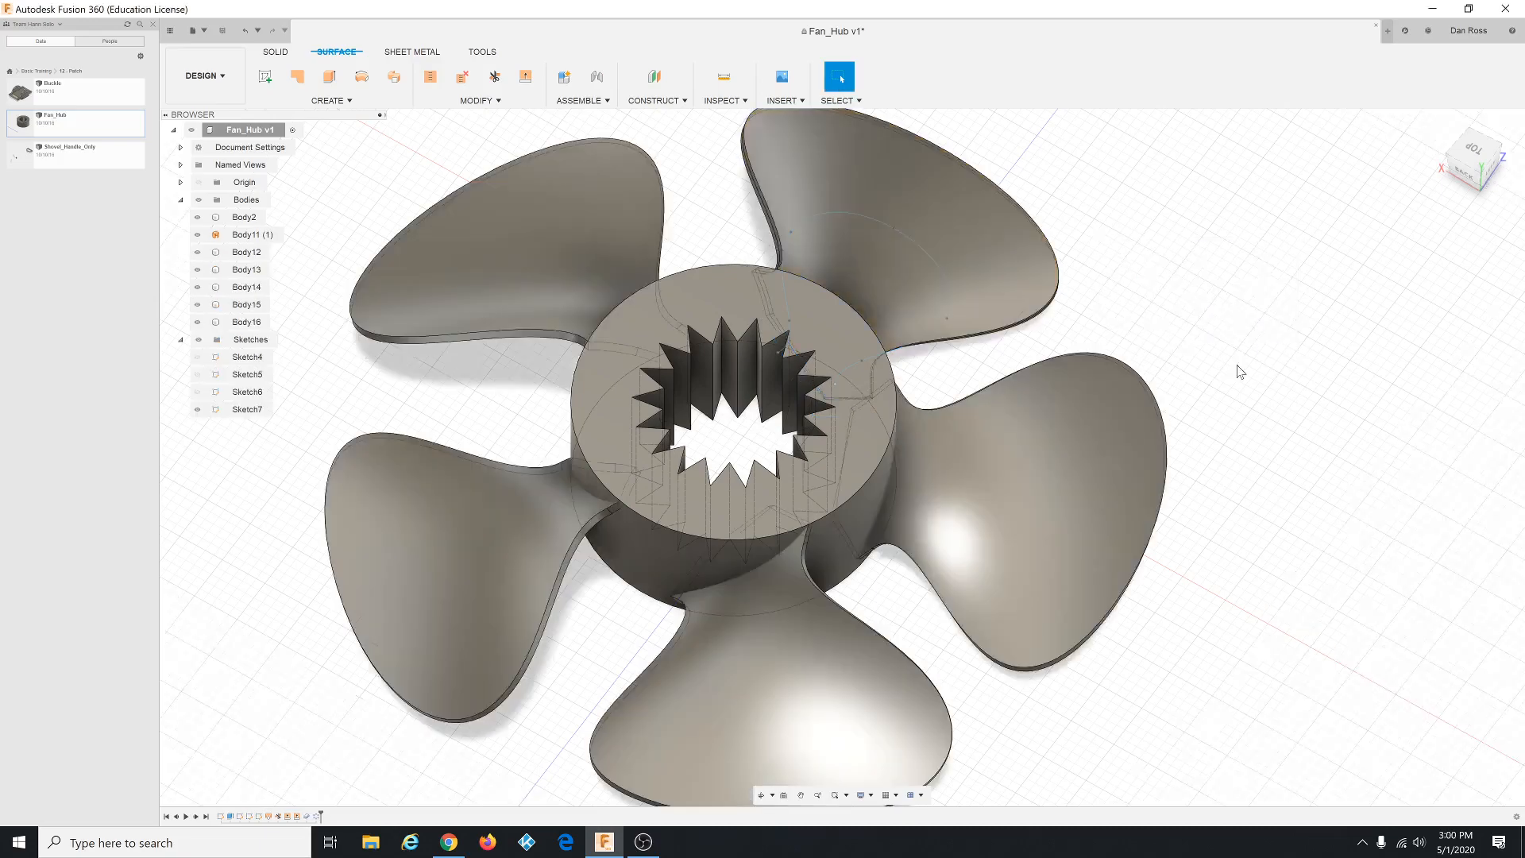
Step: Inspect up close where the shortened blade roots enter the hub, from several angles and from above
{"action": "middle_click_drag", "start_coordinate": [846, 446], "coordinate": [562, 447], "text": "shift"}
{"action": "scroll", "coordinate": [622, 457], "scroll_direction": "up", "scroll_amount": 10}
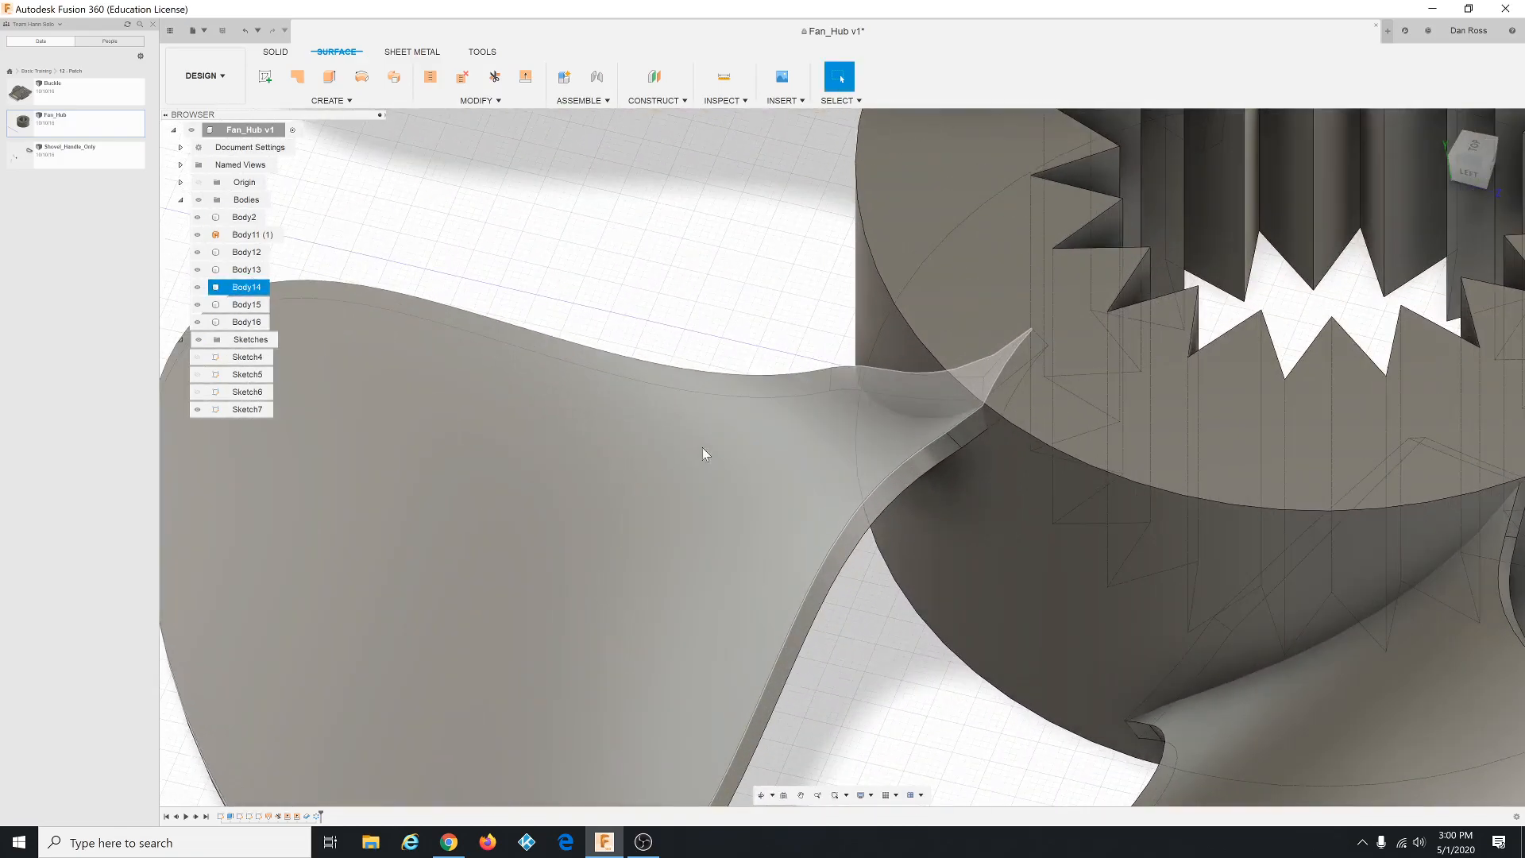
{"action": "middle_click_drag", "start_coordinate": [963, 418], "coordinate": [1027, 408], "text": "shift"}
{"action": "scroll", "coordinate": [1027, 408], "scroll_direction": "down", "scroll_amount": 5}
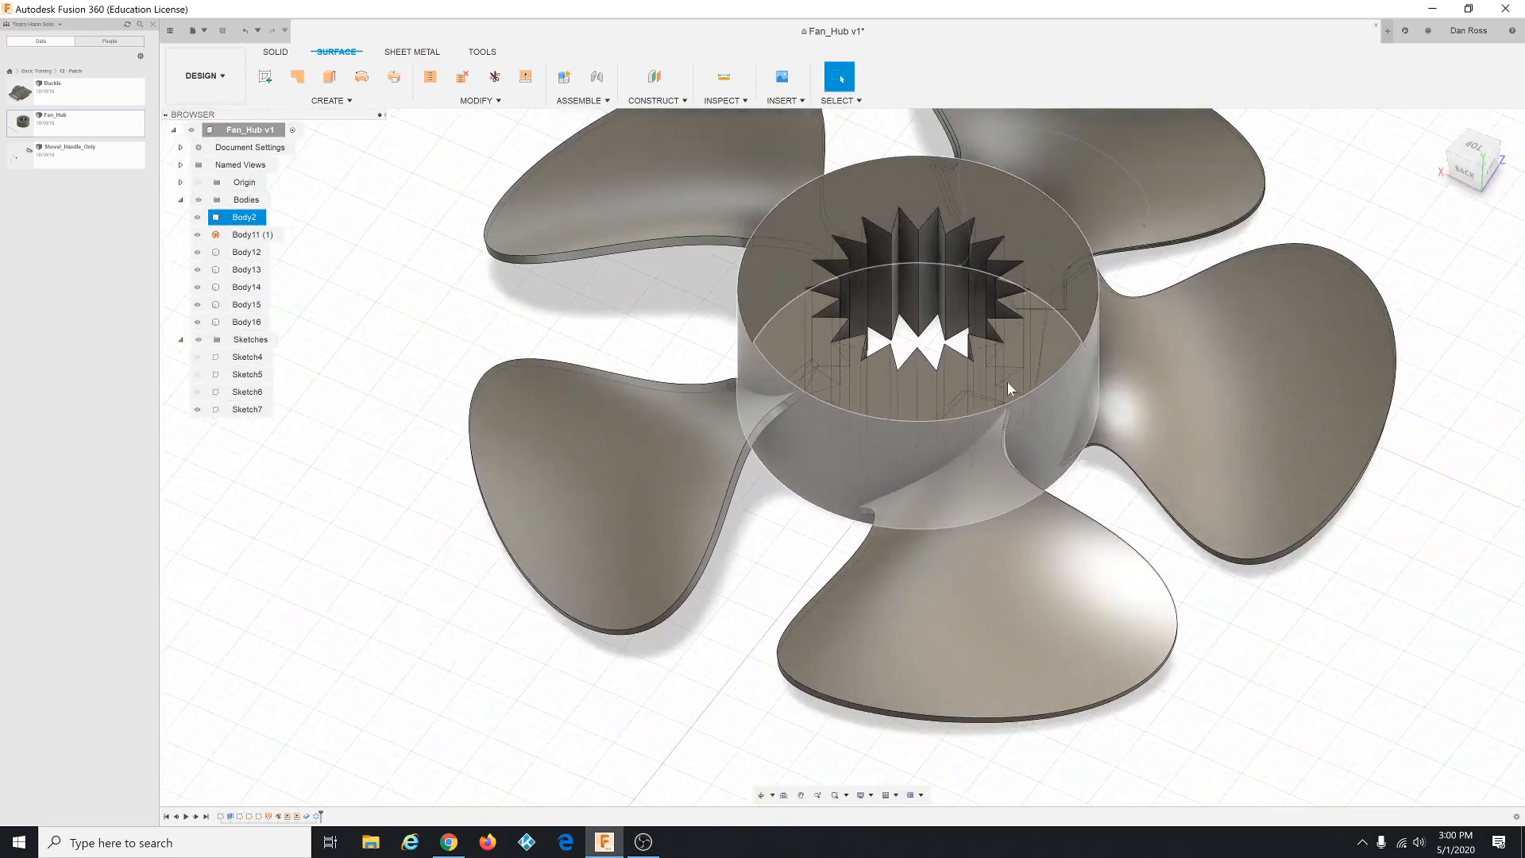
{"action": "middle_click_drag", "start_coordinate": [1004, 327], "coordinate": [989, 364], "text": "shift"}
{"action": "scroll", "coordinate": [986, 367], "scroll_direction": "down", "scroll_amount": 3}
{"action": "scroll", "coordinate": [937, 264], "scroll_direction": "up", "scroll_amount": 5}
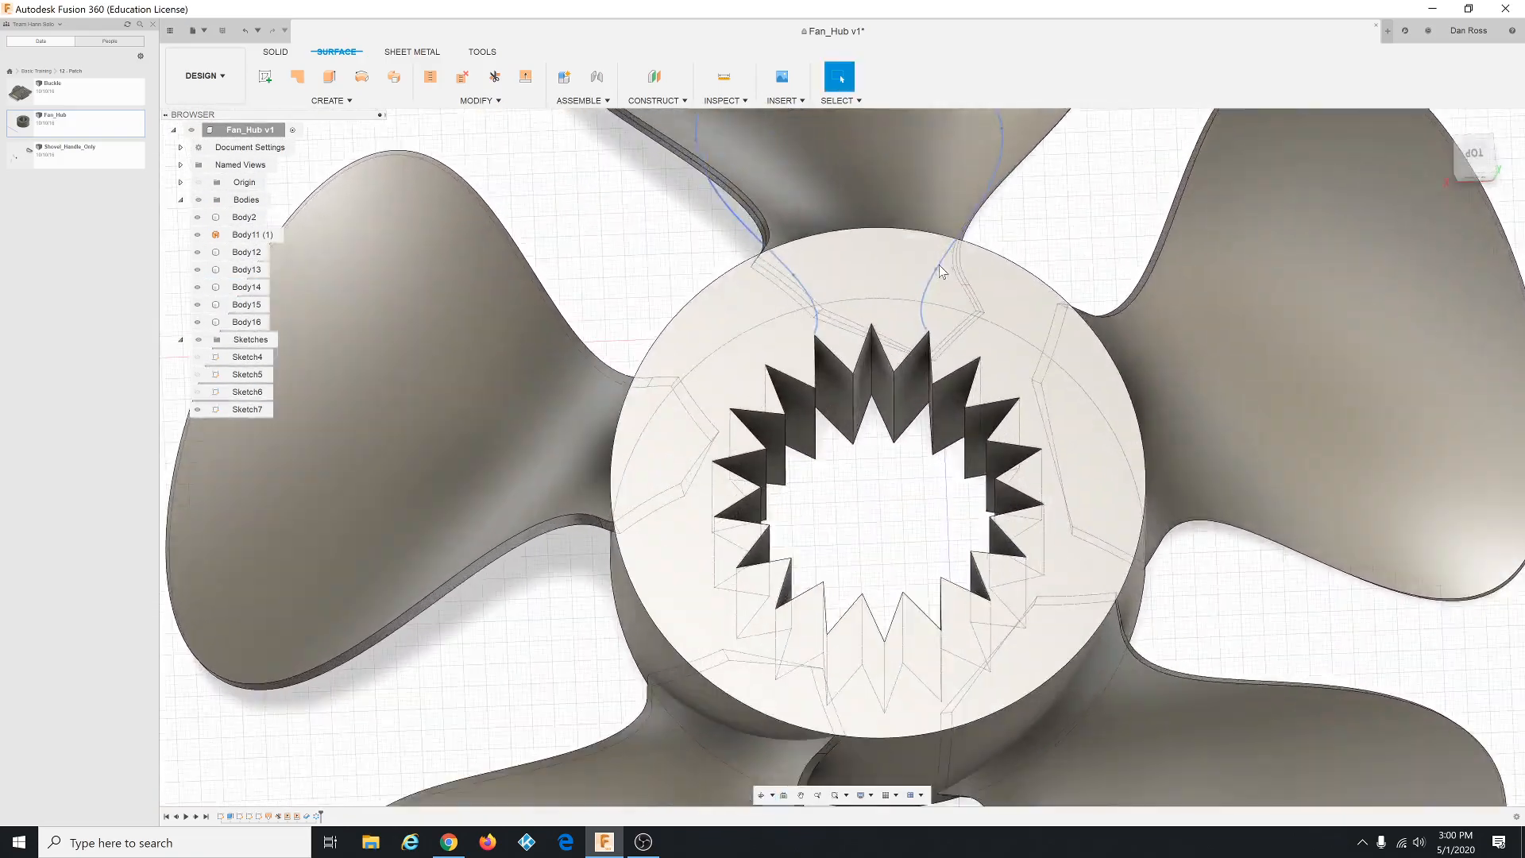
Step: Review the whole fan with all five blades and the hub from an angled view
{"action": "middle_click_drag", "start_coordinate": [937, 264], "coordinate": [926, 249], "text": "shift"}
{"action": "scroll", "coordinate": [926, 249], "scroll_direction": "down", "scroll_amount": 1}
{"action": "scroll", "coordinate": [794, 310], "scroll_direction": "down", "scroll_amount": 4}
{"action": "scroll", "coordinate": [838, 313], "scroll_direction": "down", "scroll_amount": 3}
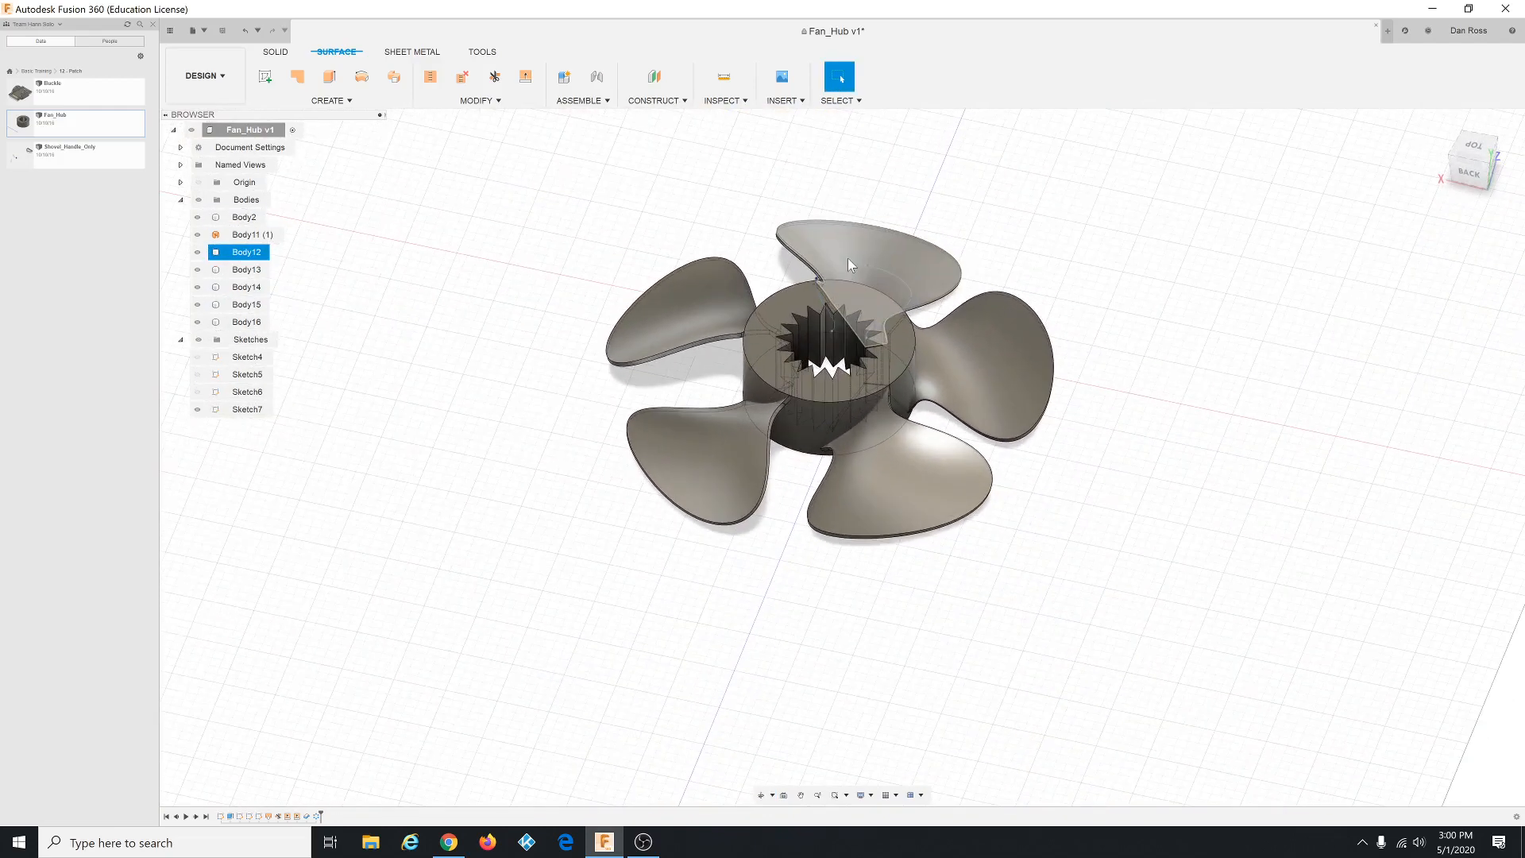
{"action": "scroll", "coordinate": [850, 246], "scroll_direction": "down", "scroll_amount": 1}
{"action": "scroll", "coordinate": [899, 189], "scroll_direction": "up", "scroll_amount": 3}
{"action": "scroll", "coordinate": [908, 196], "scroll_direction": "down", "scroll_amount": 1}
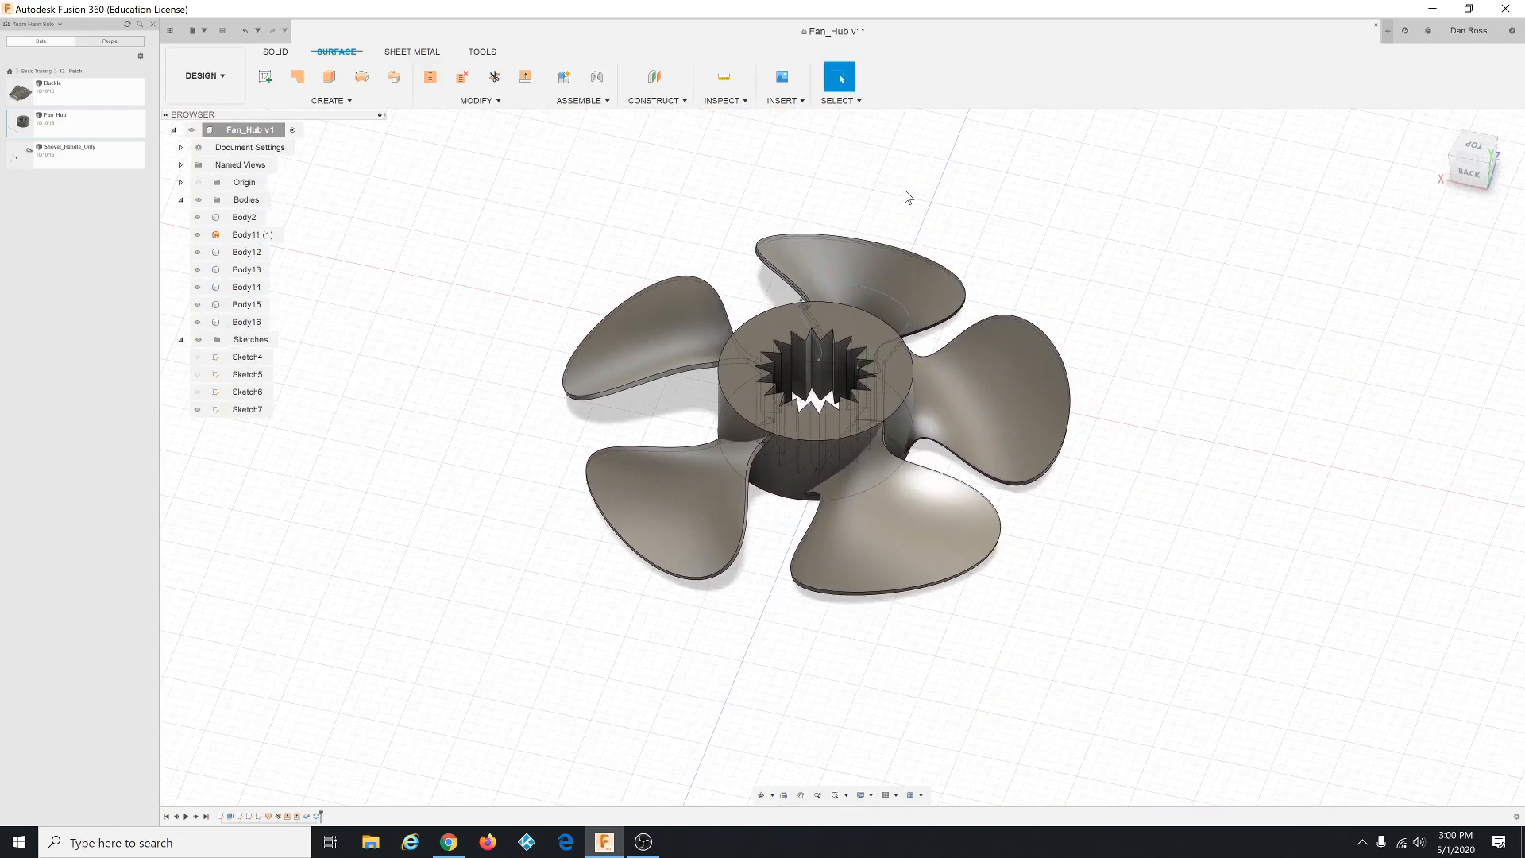
{"action": "scroll", "coordinate": [722, 416], "scroll_direction": "up", "scroll_amount": 3}
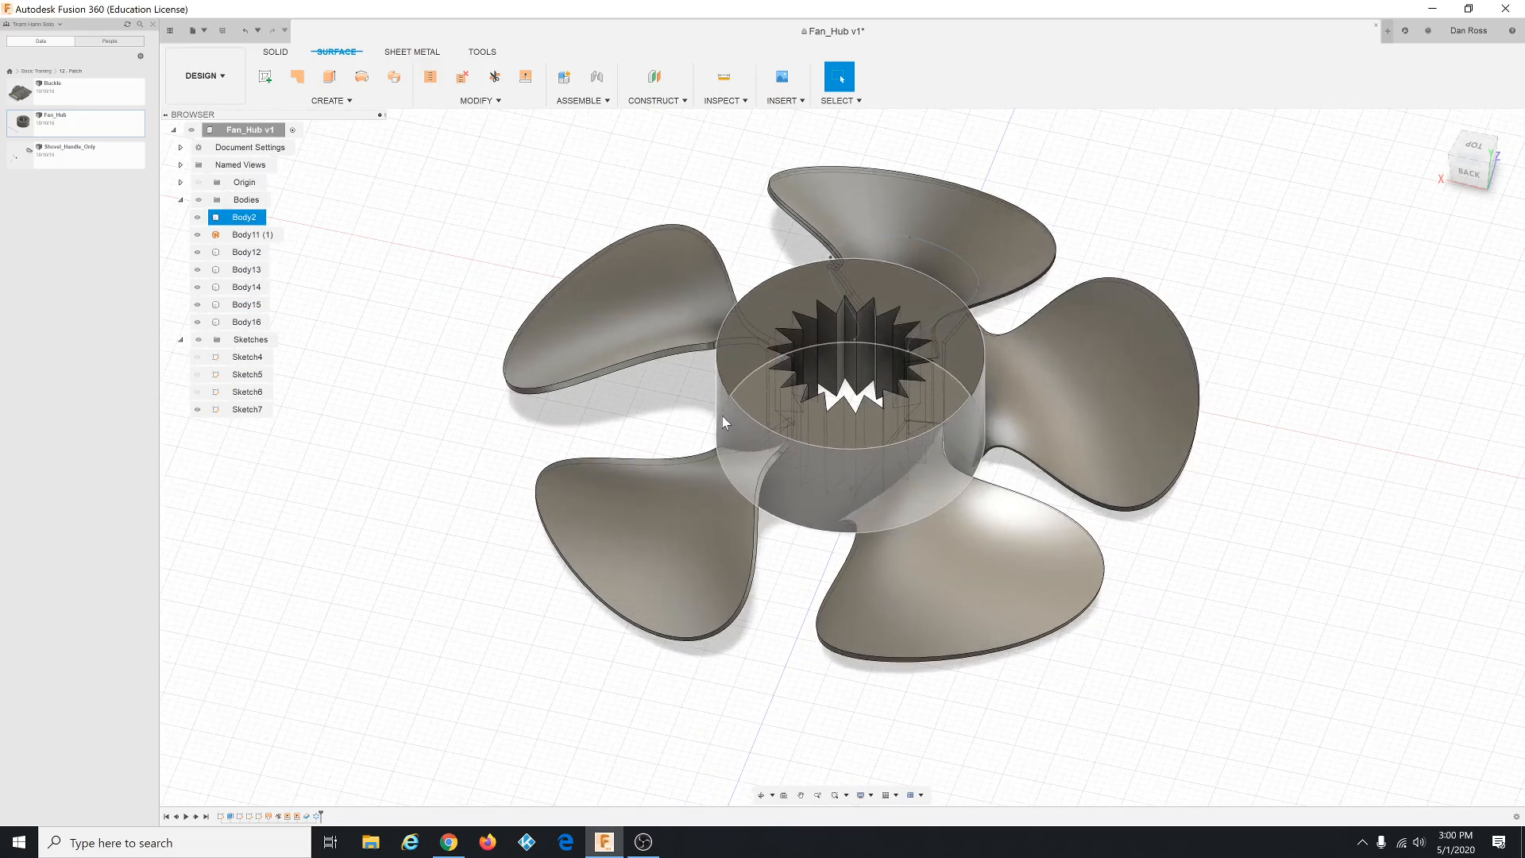
{"action": "scroll", "coordinate": [722, 416], "scroll_direction": "down", "scroll_amount": 1}
{"action": "scroll", "coordinate": [664, 417], "scroll_direction": "down", "scroll_amount": 1}
{"action": "scroll", "coordinate": [306, 332], "scroll_direction": "down", "scroll_amount": 1}
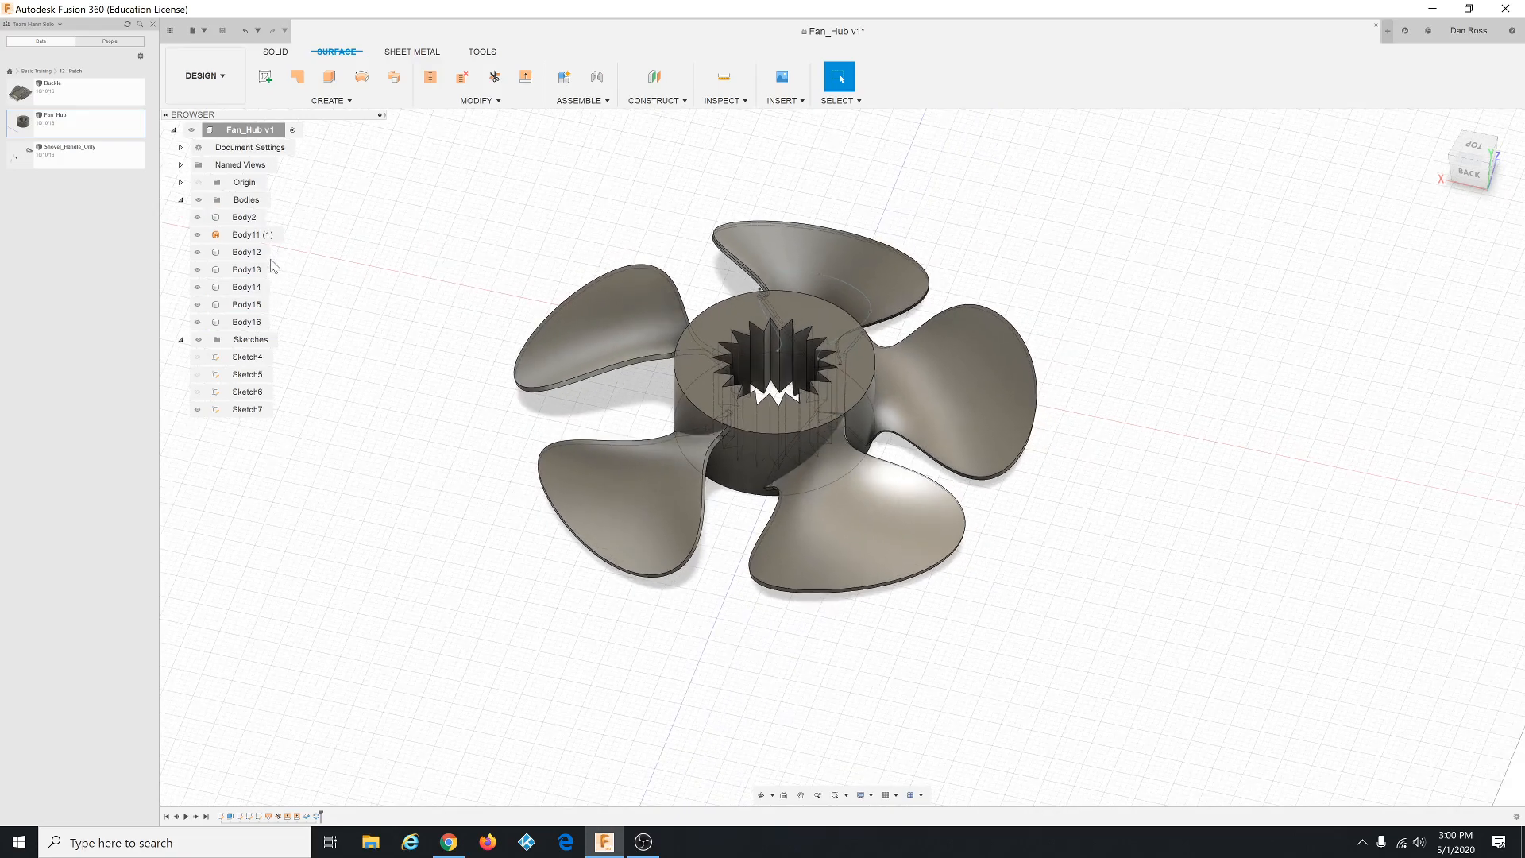
Step: Identify the hub body Body2 and the separate solid blade bodies one by one, and examine the blades up close from the side
{"action": "left_click", "coordinate": [260, 218]}
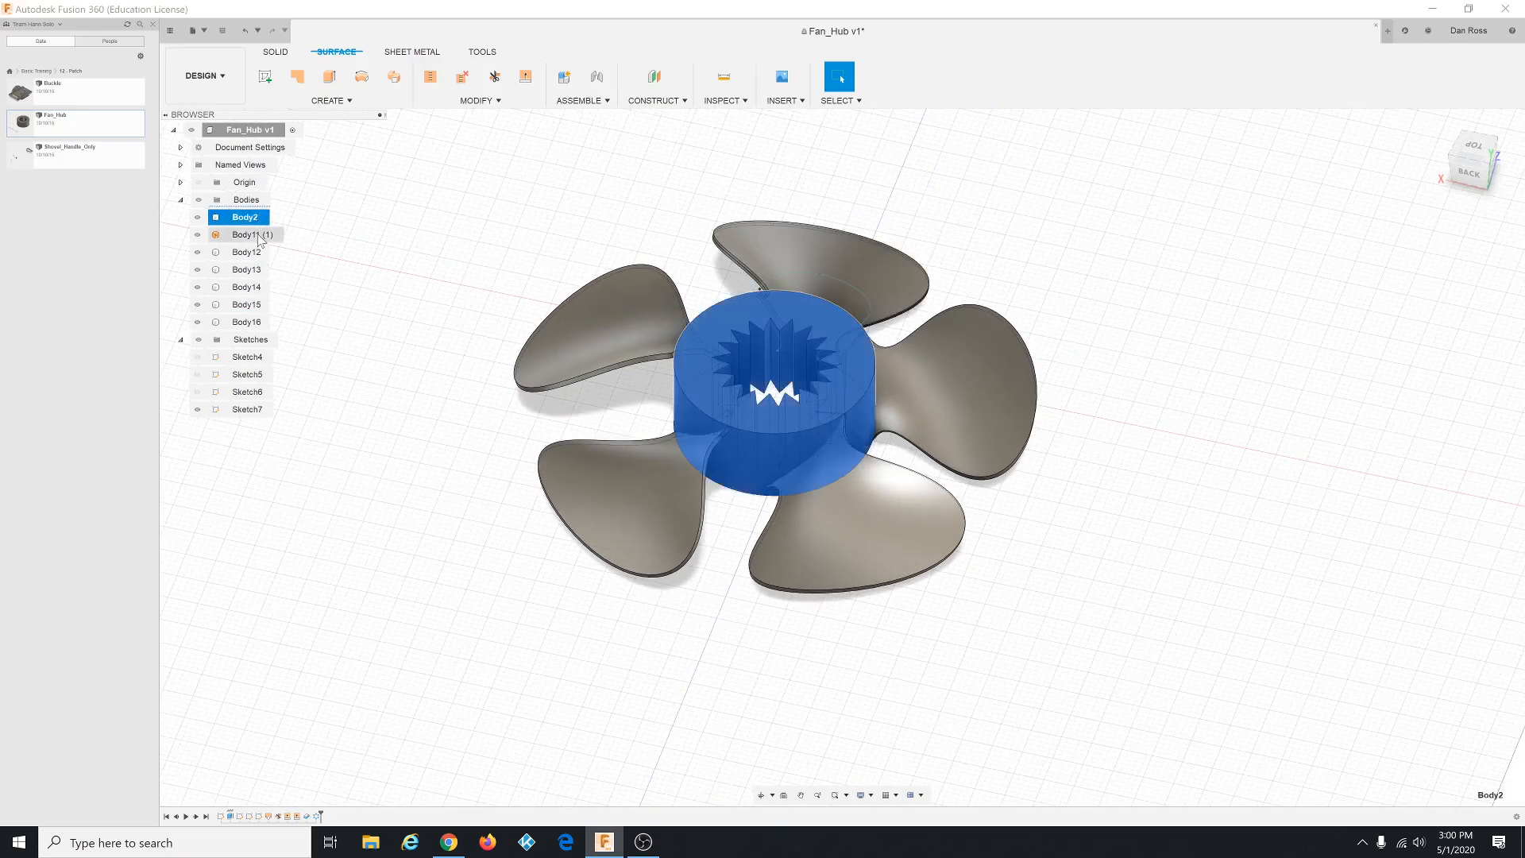
{"action": "left_click", "coordinate": [262, 253]}
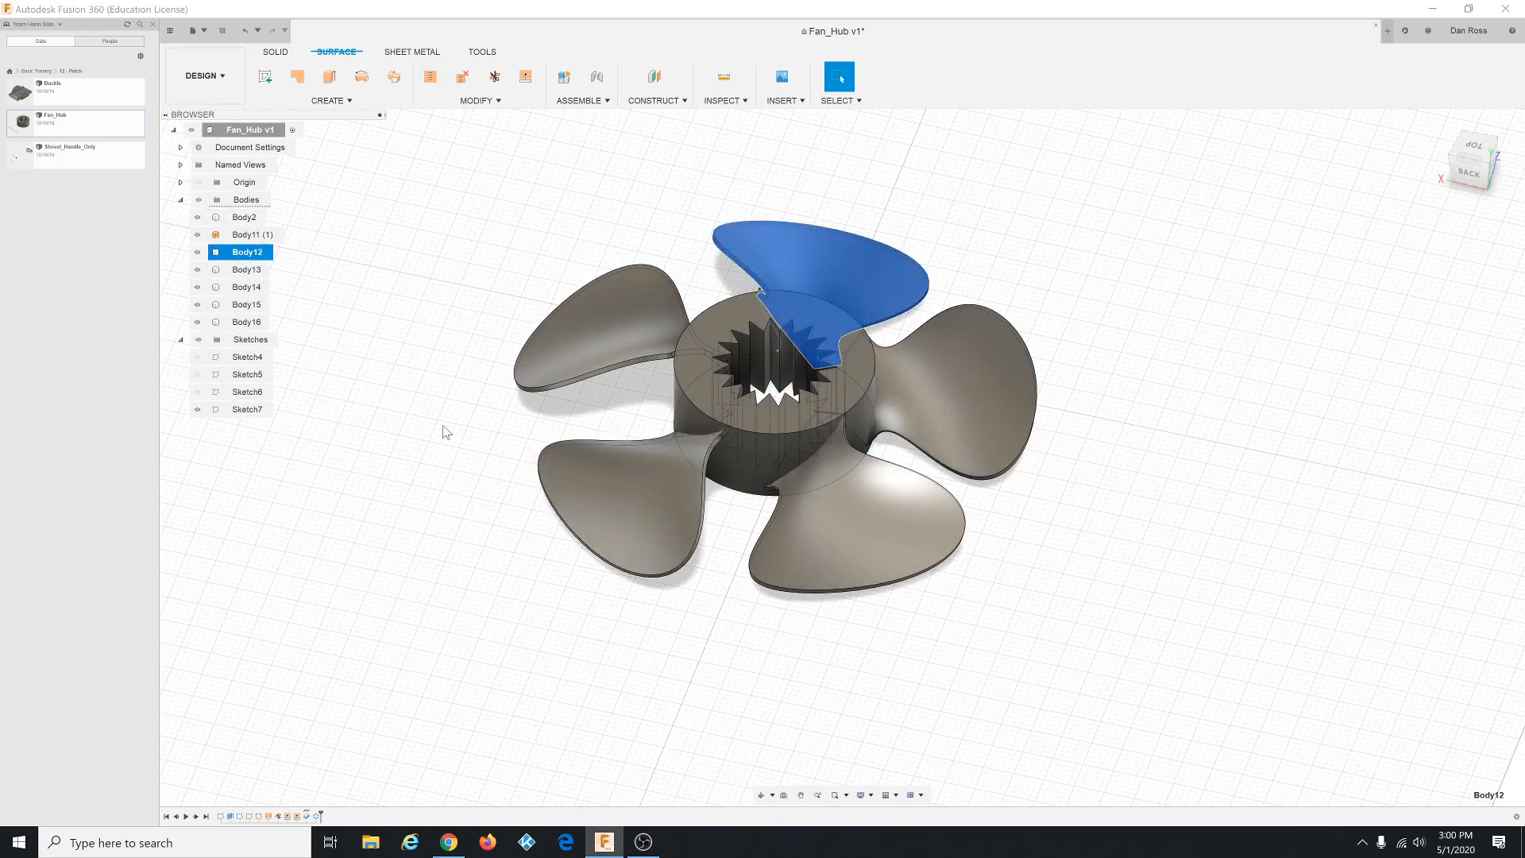
{"action": "left_click", "coordinate": [252, 271]}
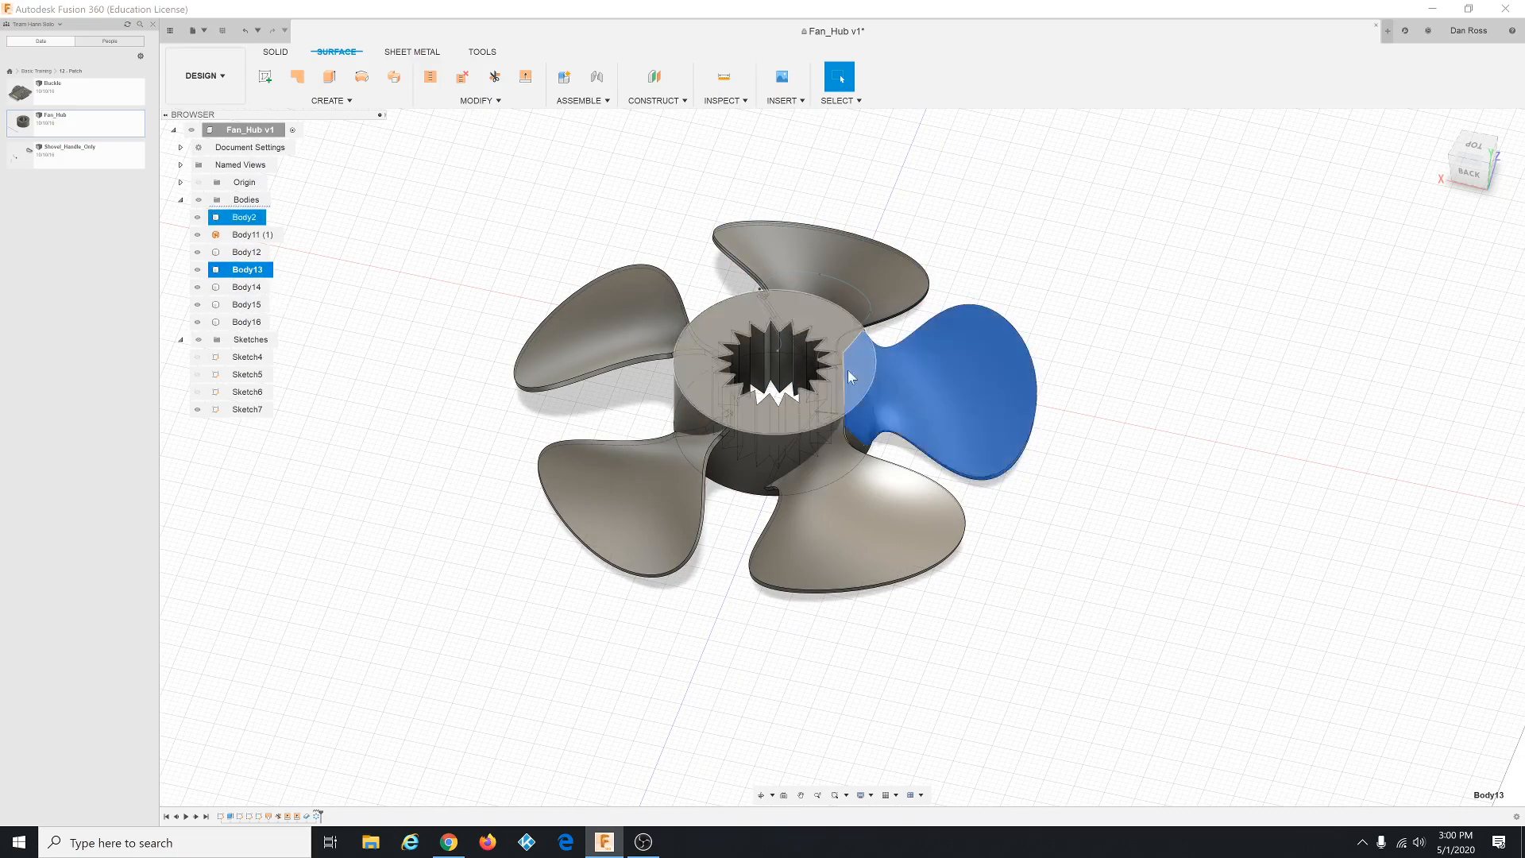
{"action": "left_click", "coordinate": [665, 487]}
{"action": "right_click", "coordinate": [646, 496]}
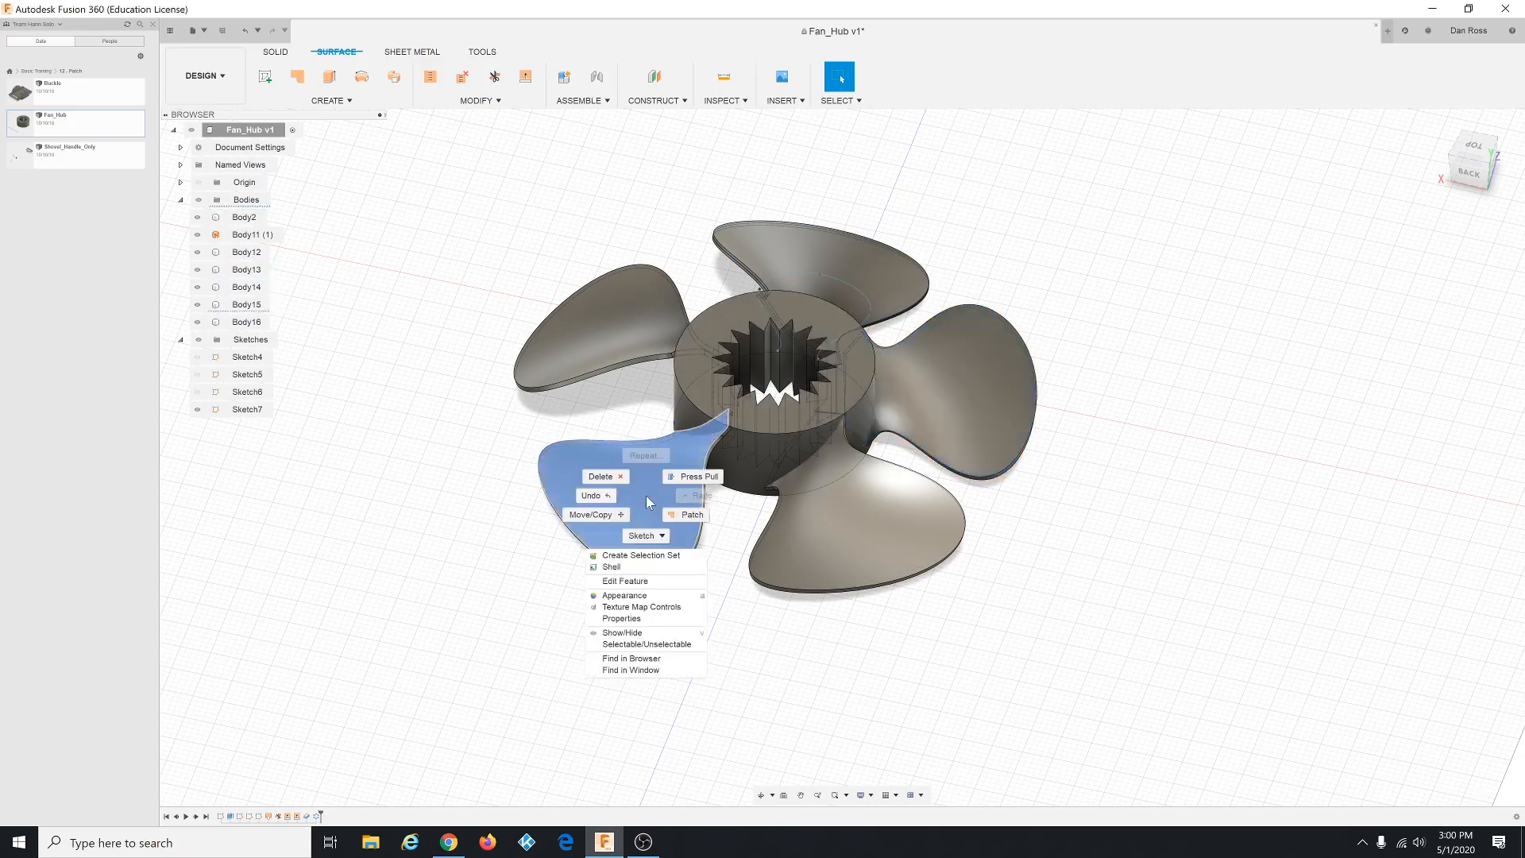
{"action": "left_click", "coordinate": [480, 513]}
{"action": "scroll", "coordinate": [622, 581], "scroll_direction": "up", "scroll_amount": 3}
{"action": "middle_click_drag", "start_coordinate": [669, 497], "coordinate": [691, 458], "text": "shift"}
{"action": "scroll", "coordinate": [698, 449], "scroll_direction": "up", "scroll_amount": 2}
{"action": "left_click", "coordinate": [780, 379]}
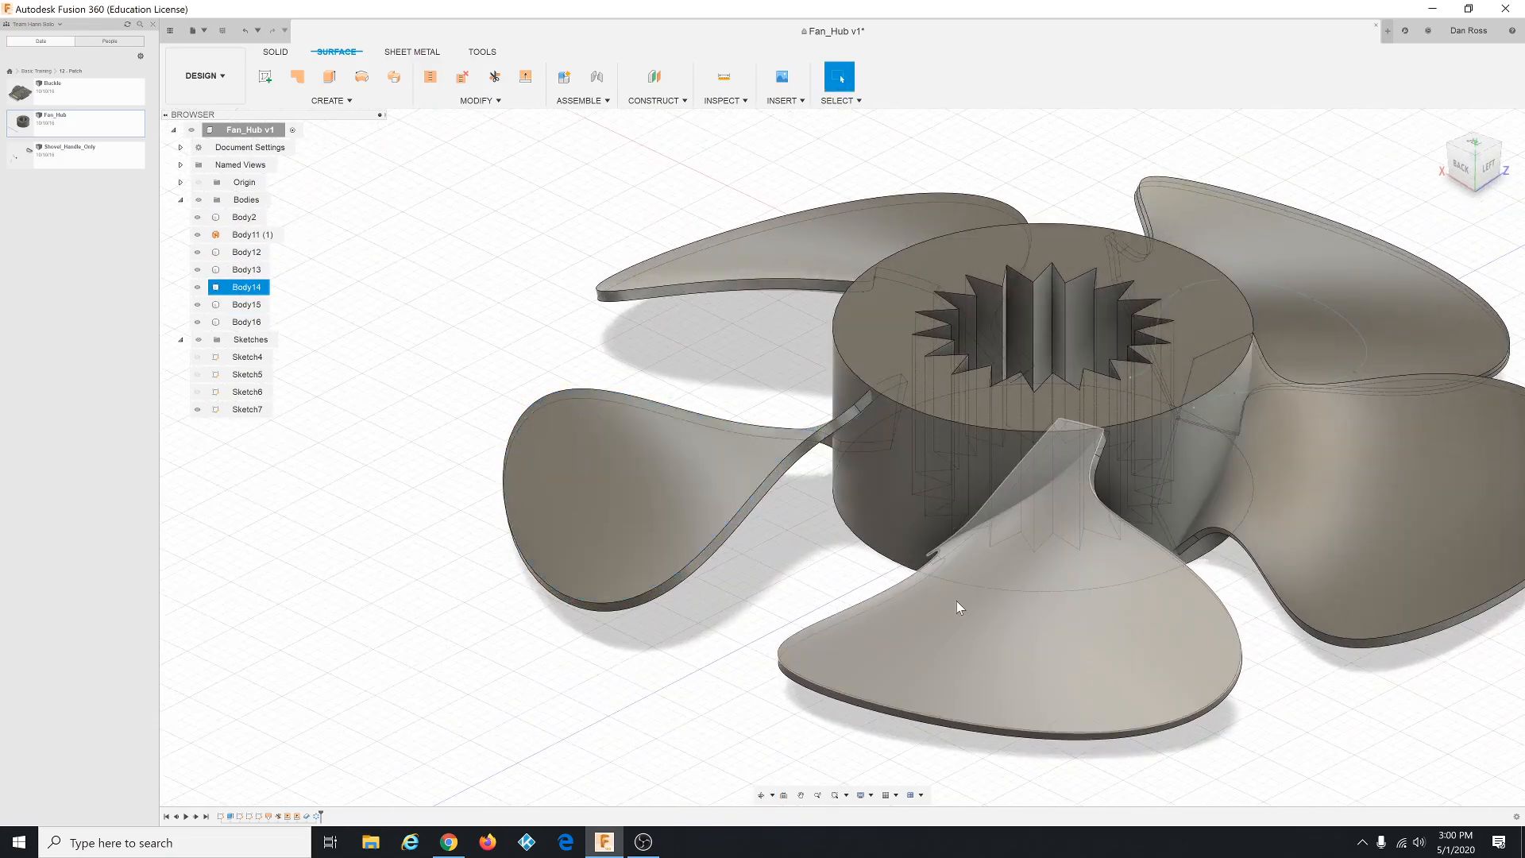
{"action": "middle_click_drag", "start_coordinate": [1255, 472], "coordinate": [1131, 465], "text": "shift"}
{"action": "scroll", "coordinate": [1131, 465], "scroll_direction": "up", "scroll_amount": 2}
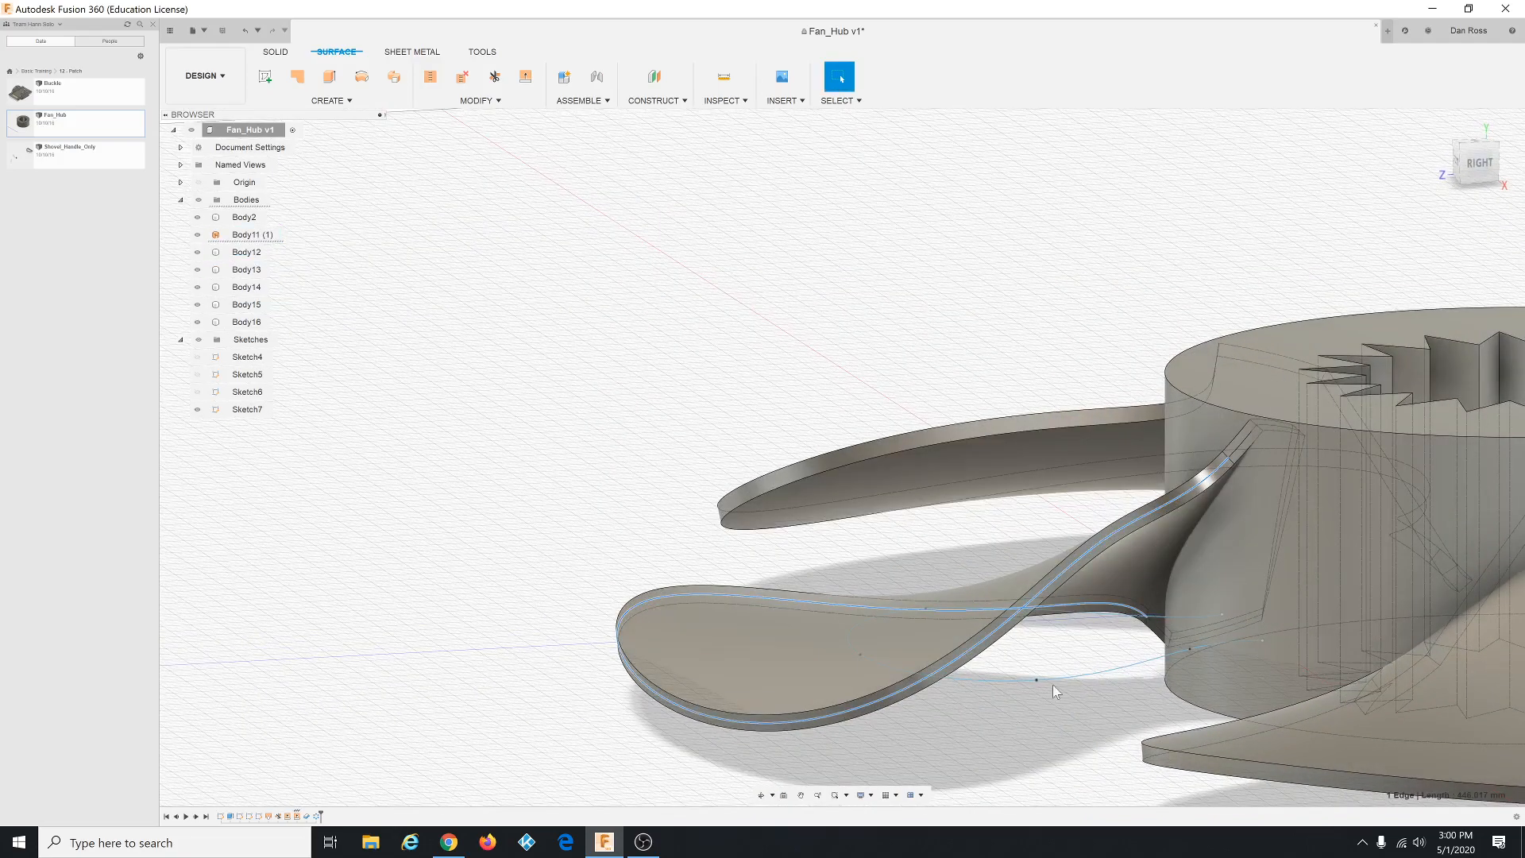
Step: Locate the original surface body Body11 within its blade and check its area, mass and volume properties
{"action": "left_click", "coordinate": [248, 235]}
{"action": "middle_click_drag", "start_coordinate": [918, 486], "coordinate": [818, 427], "text": "shift"}
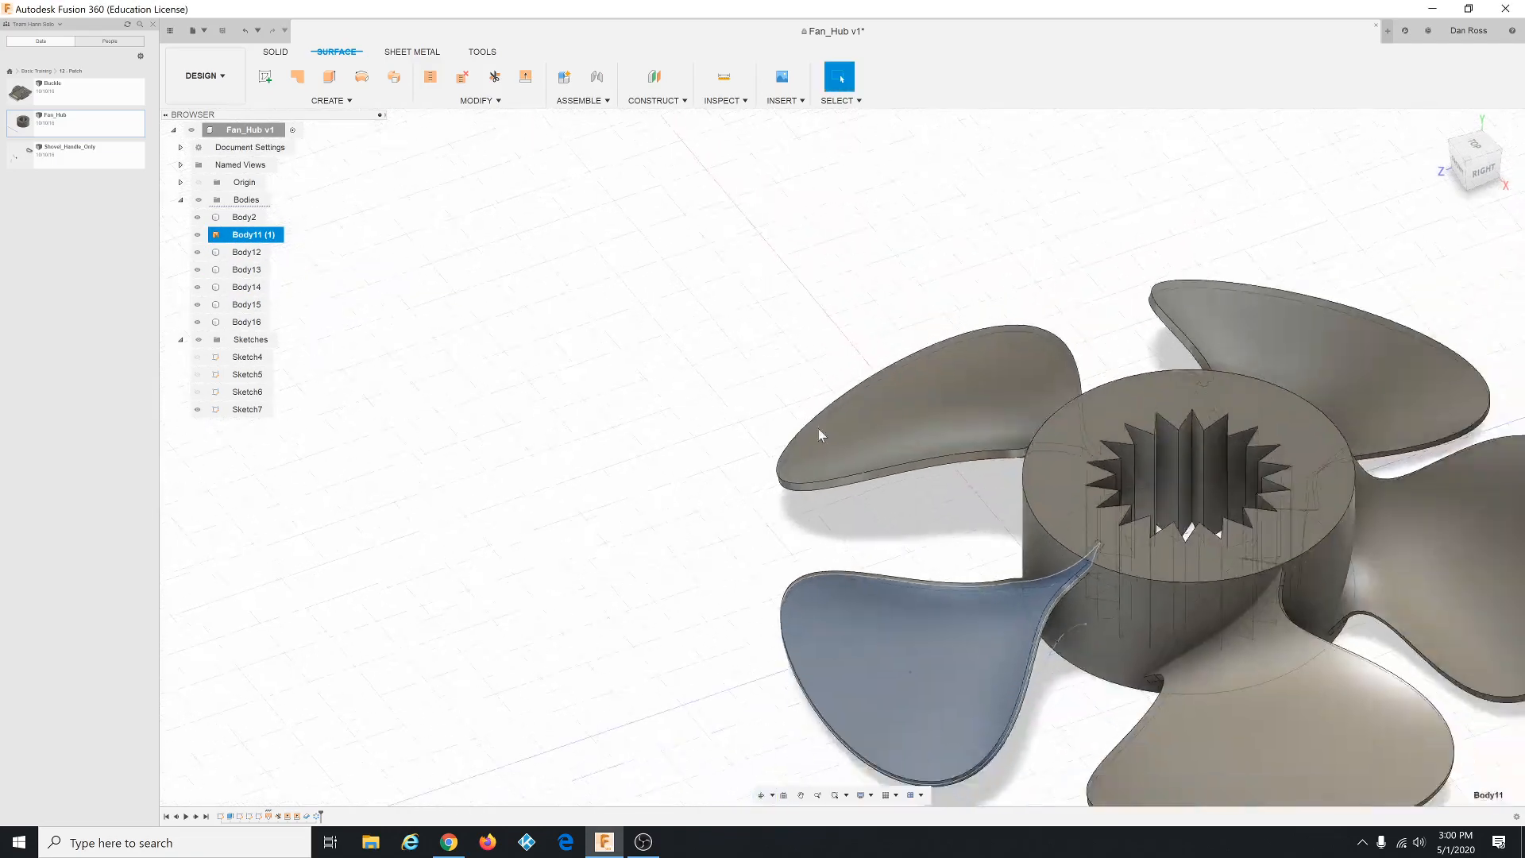
{"action": "middle_click_drag", "start_coordinate": [1284, 674], "coordinate": [1255, 661]}
{"action": "scroll", "coordinate": [1063, 530], "scroll_direction": "down", "scroll_amount": 3}
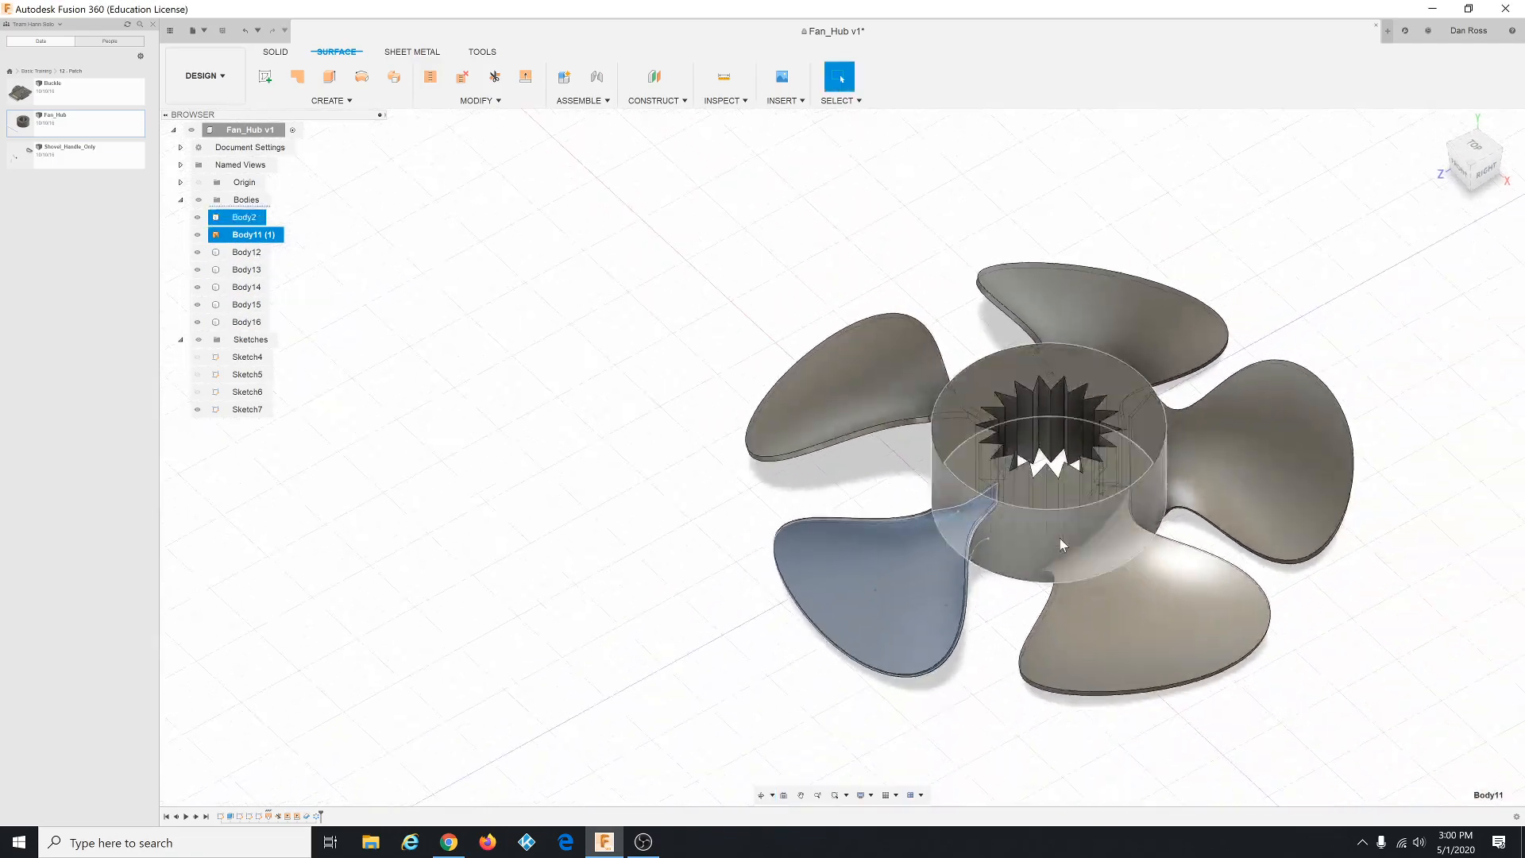
{"action": "scroll", "coordinate": [1060, 541], "scroll_direction": "up", "scroll_amount": 4}
{"action": "scroll", "coordinate": [477, 341], "scroll_direction": "down", "scroll_amount": 2}
{"action": "scroll", "coordinate": [928, 445], "scroll_direction": "up", "scroll_amount": 2}
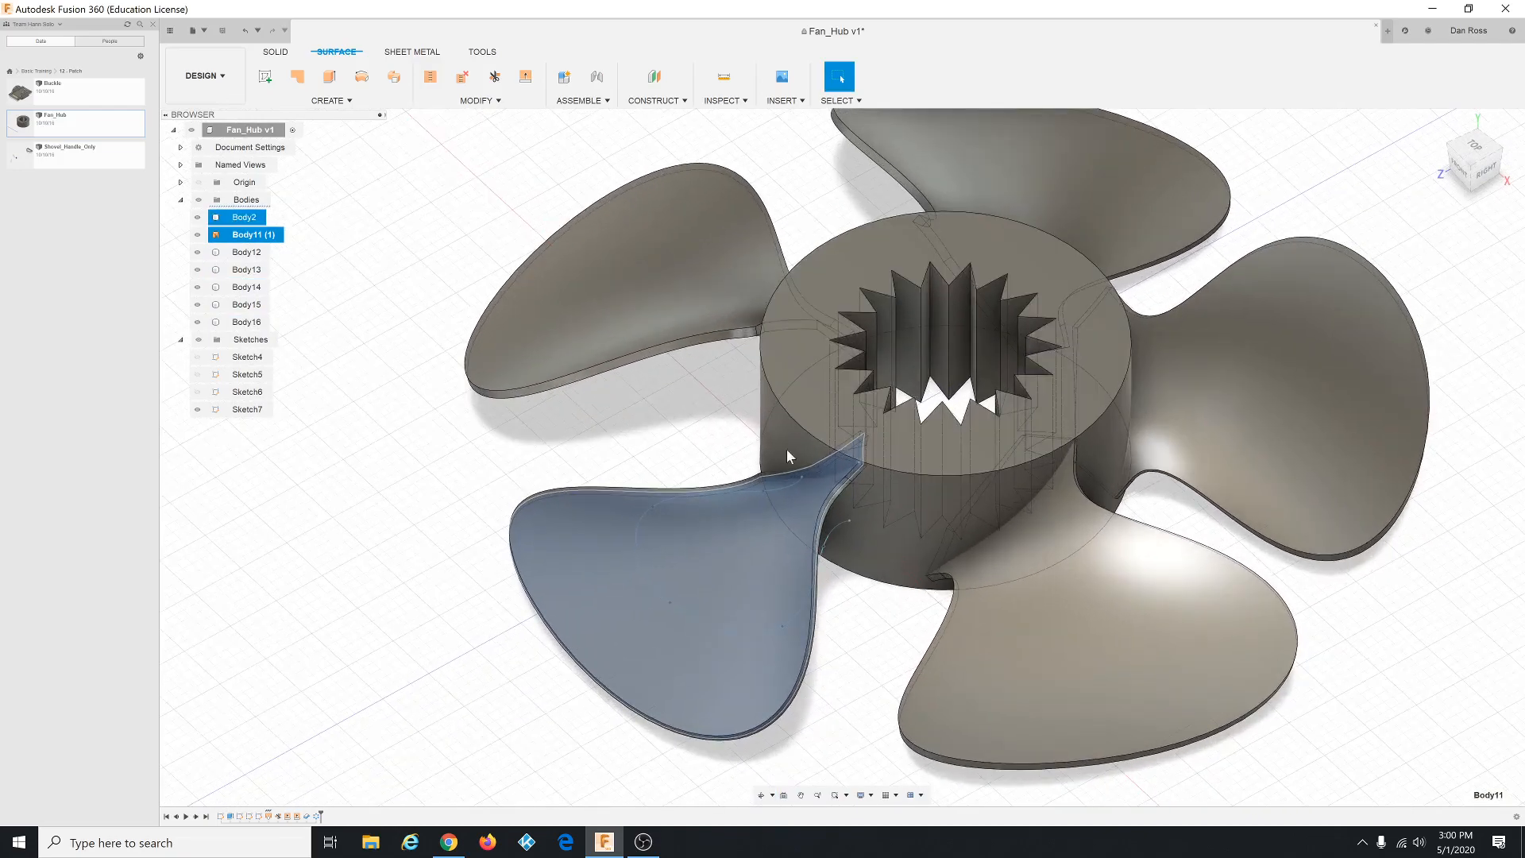
{"action": "right_click", "coordinate": [234, 237]}
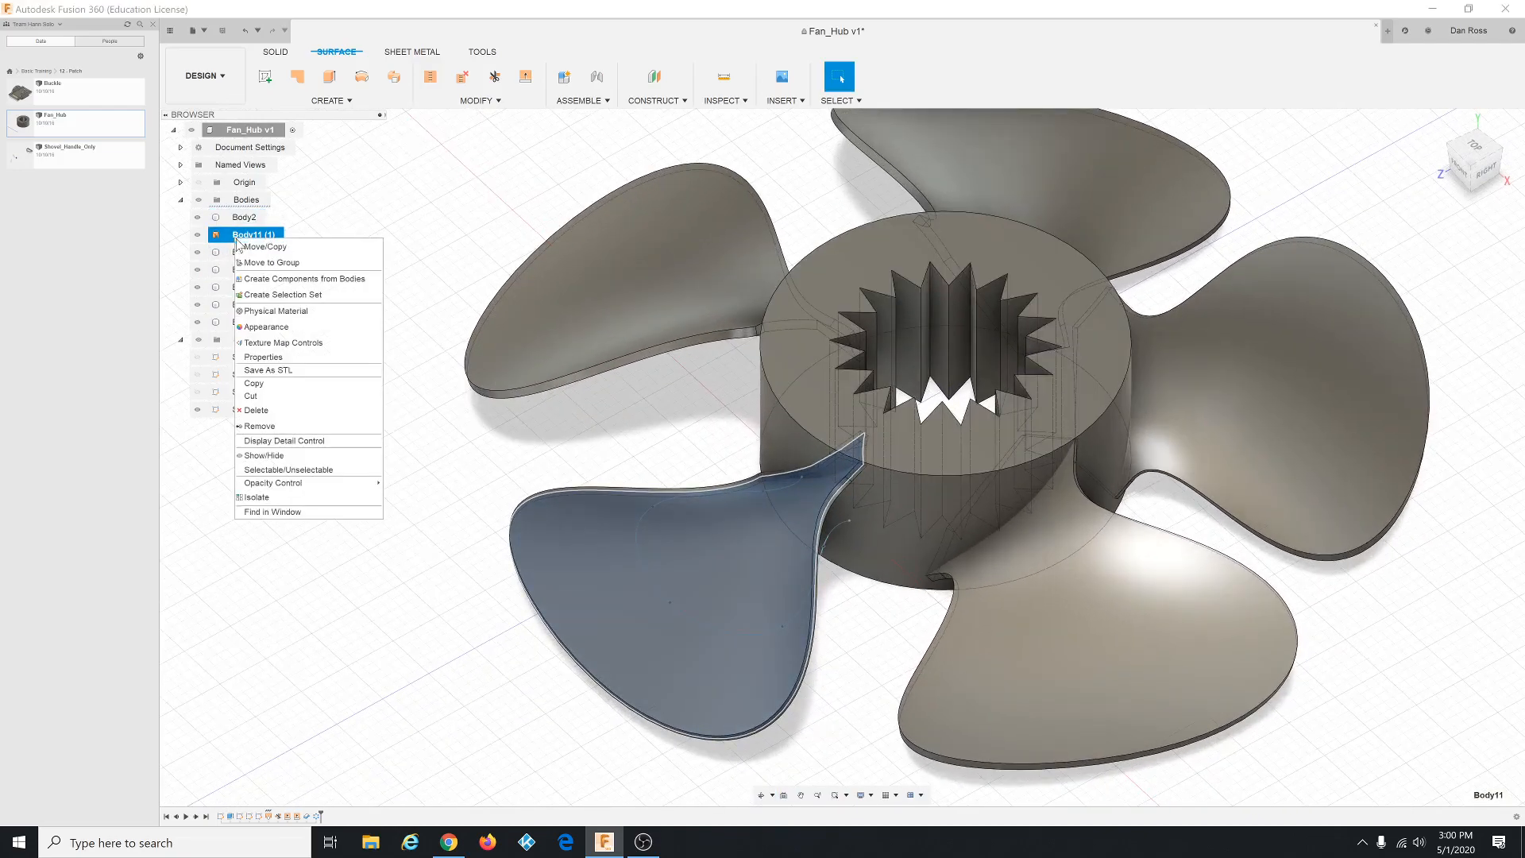
{"action": "left_click", "coordinate": [281, 357]}
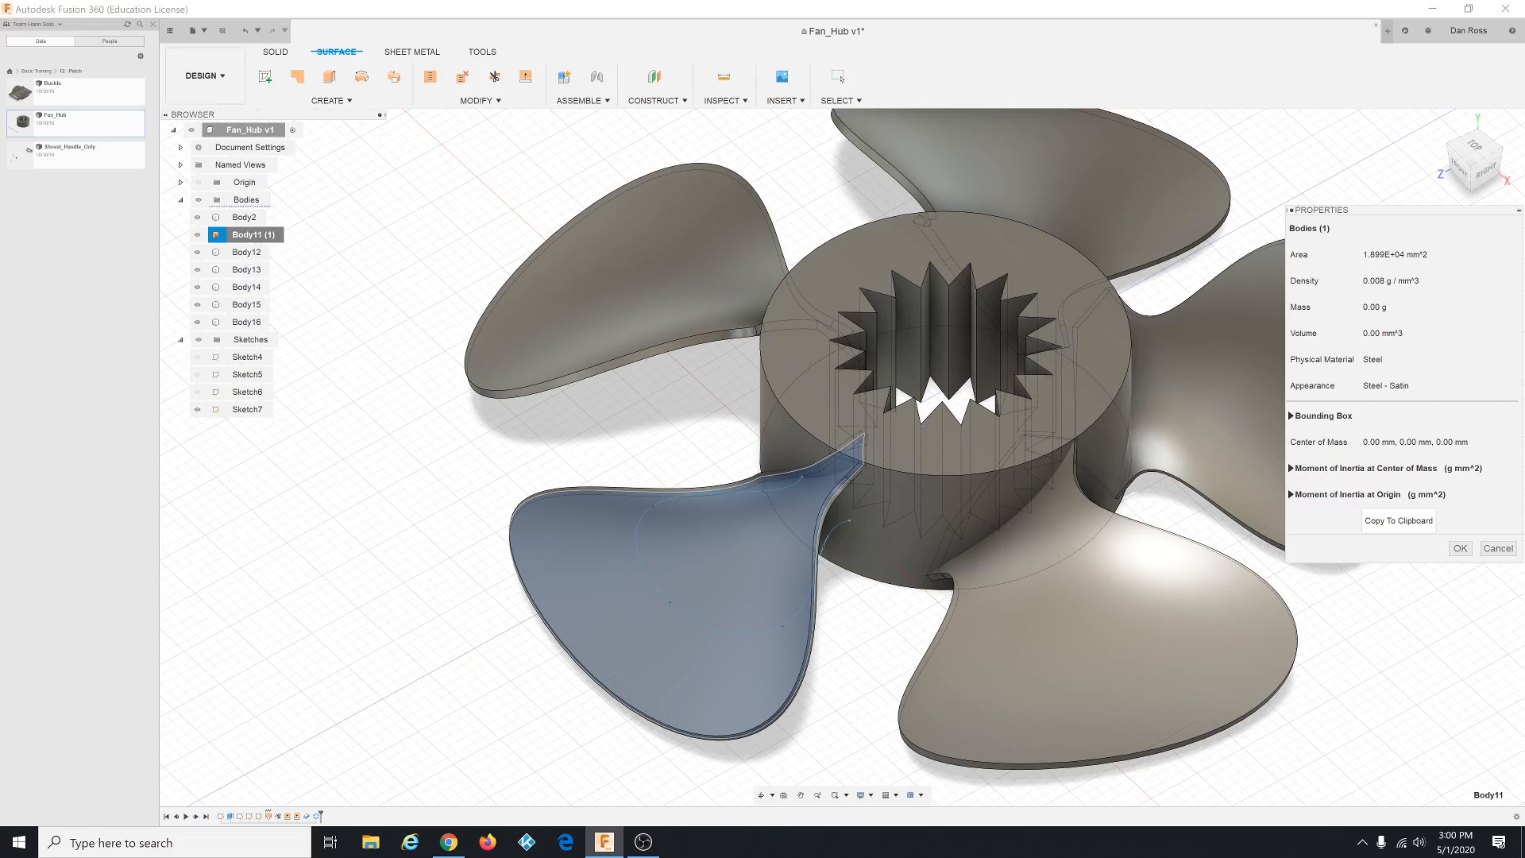
{"action": "key", "text": "alt+Tab"}
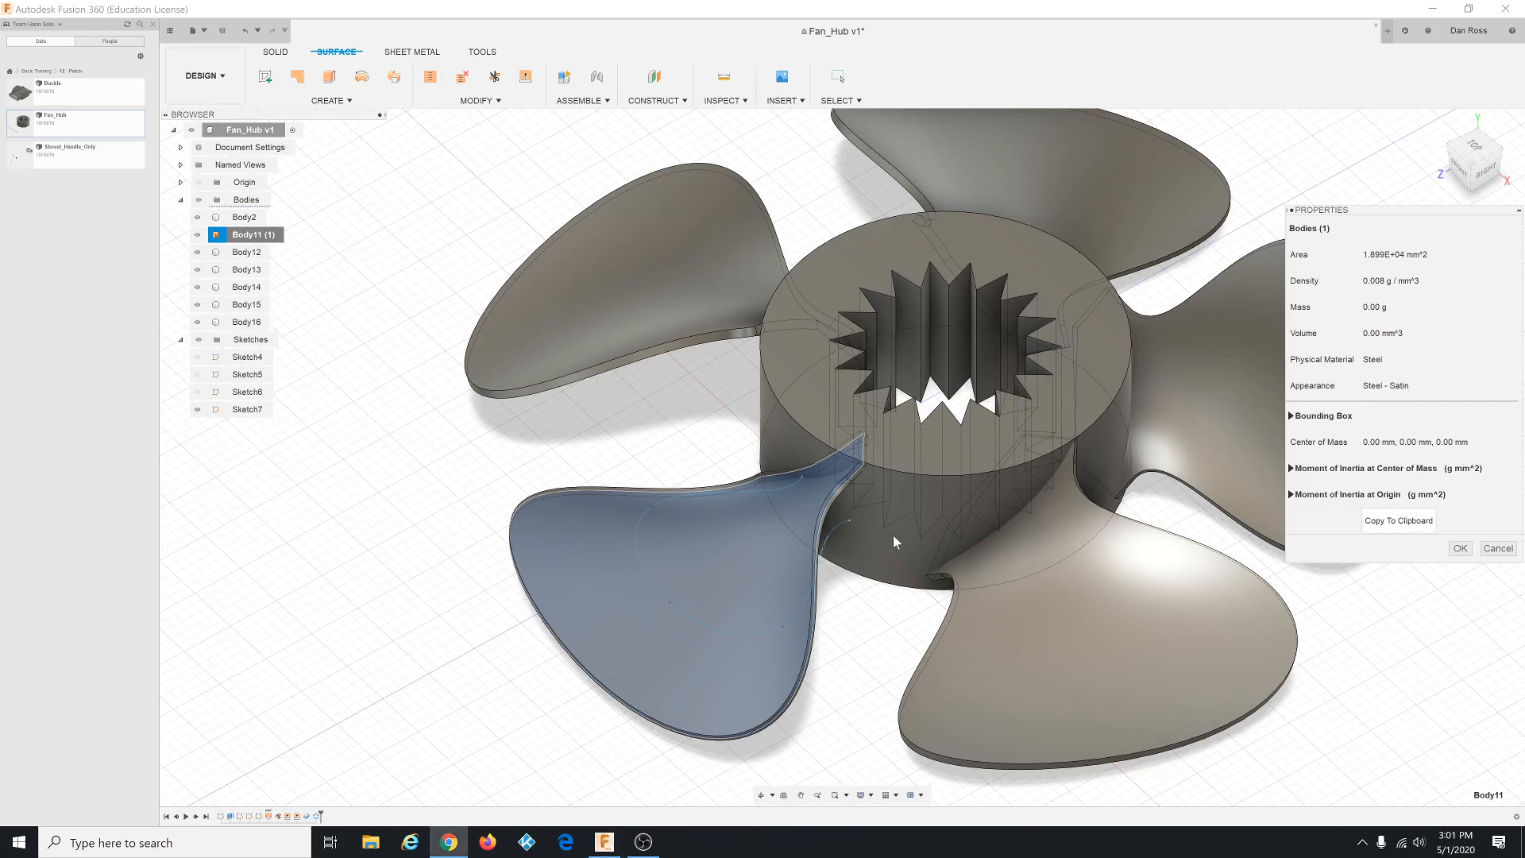
{"action": "left_click", "coordinate": [1488, 552]}
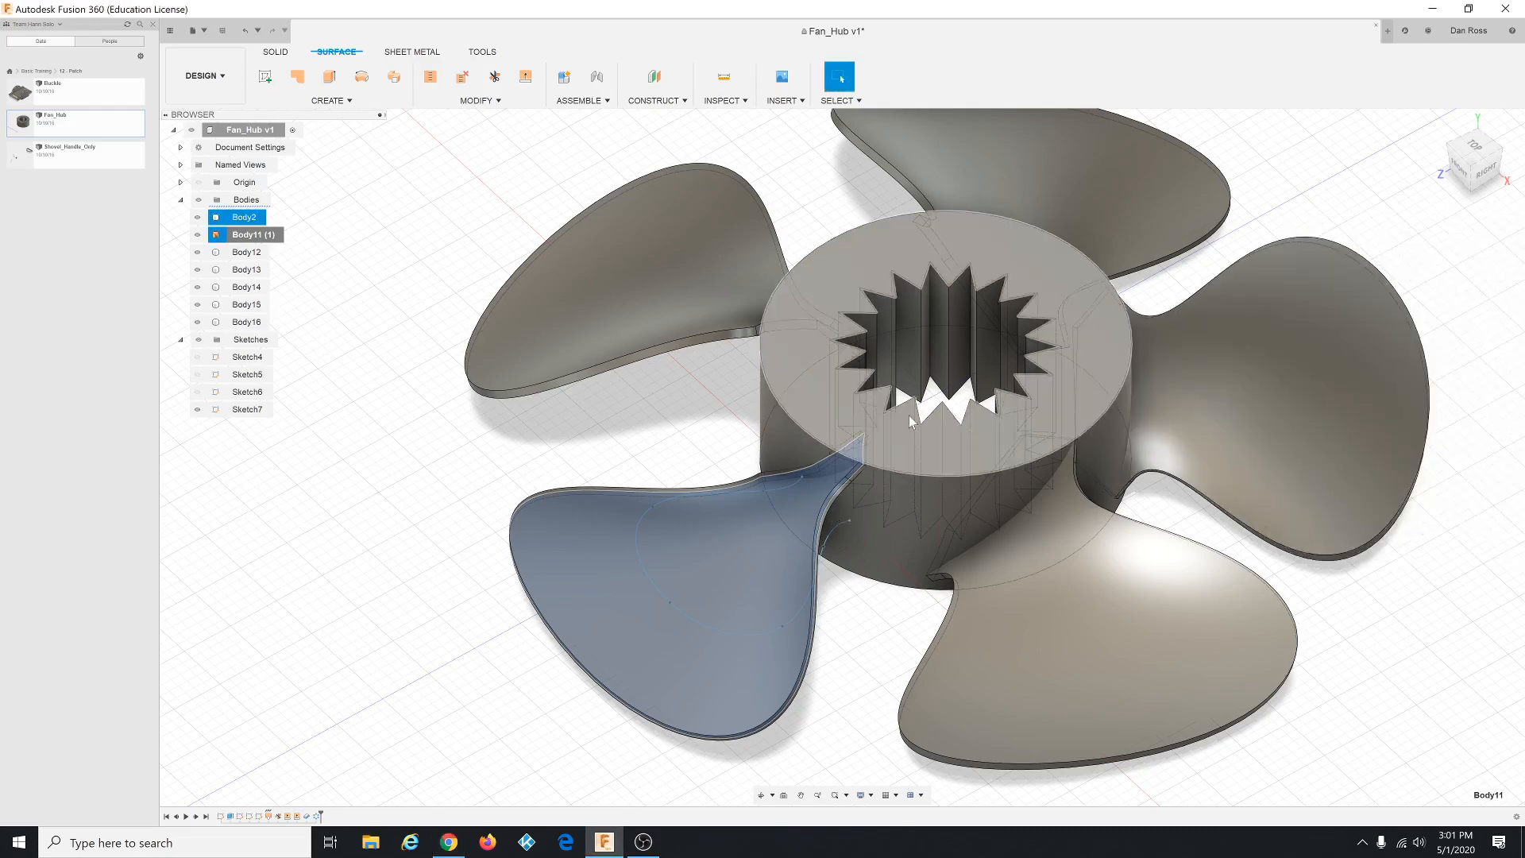
Step: Check the mass, volume and material properties of the thickened blade body Body12
{"action": "scroll", "coordinate": [387, 313], "scroll_direction": "down", "scroll_amount": 2}
{"action": "left_click", "coordinate": [248, 253]}
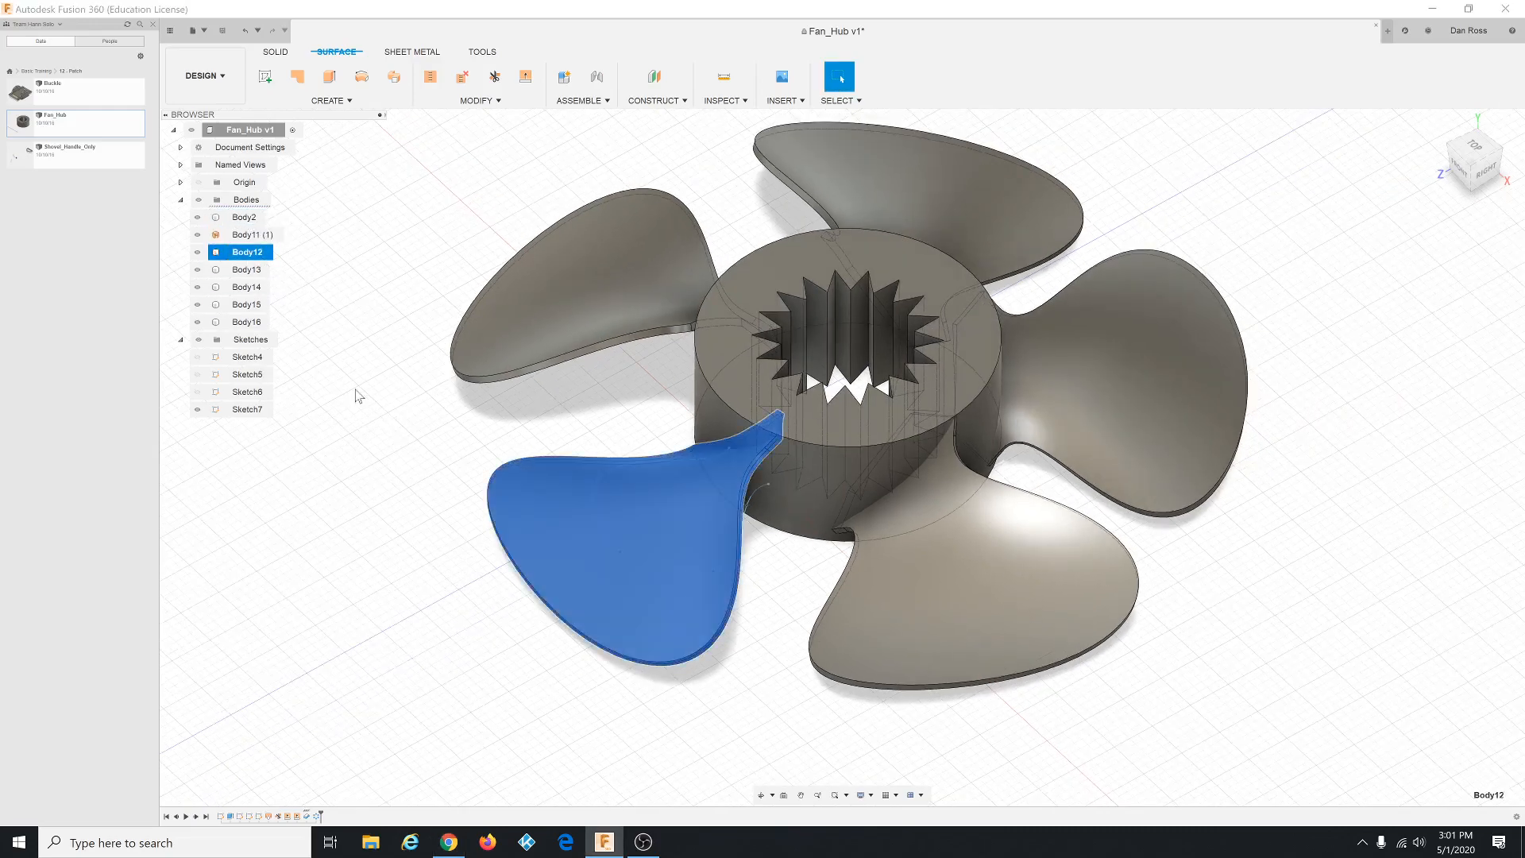
{"action": "right_click", "coordinate": [249, 253]}
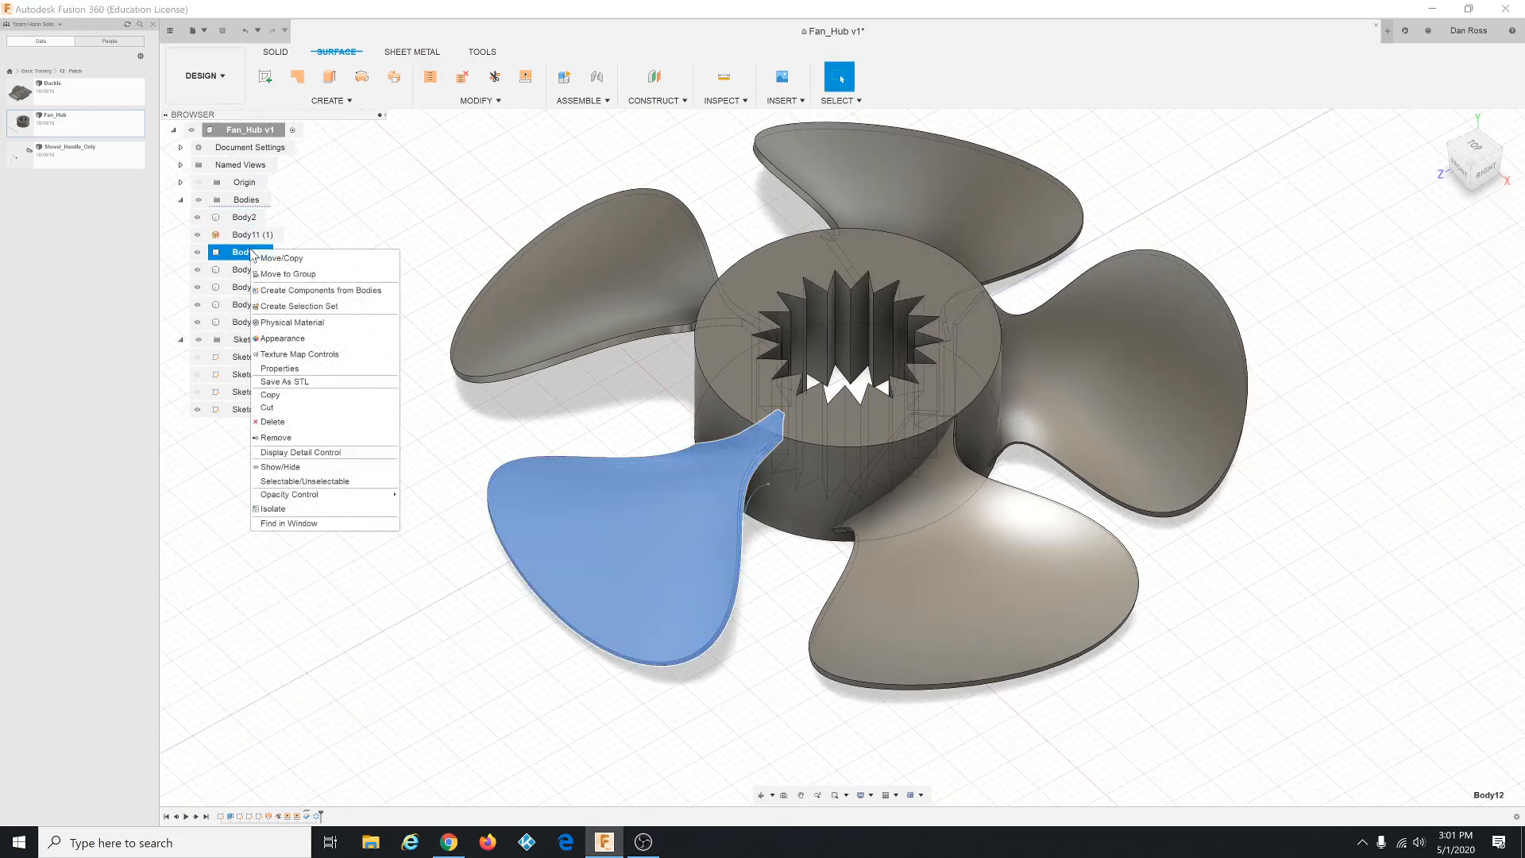
{"action": "left_click", "coordinate": [279, 370]}
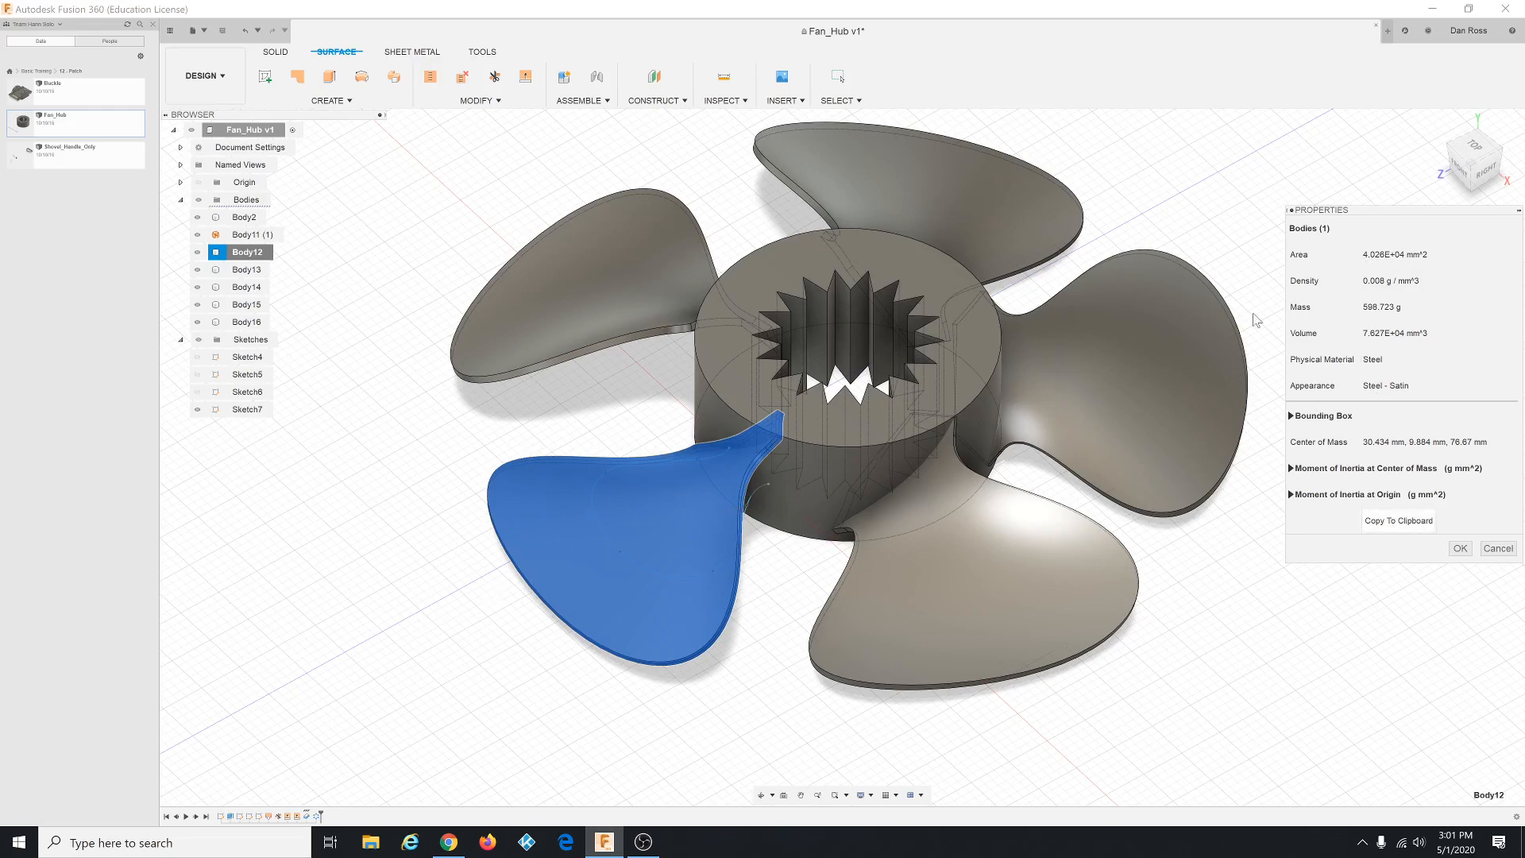
{"action": "left_click", "coordinate": [1459, 548]}
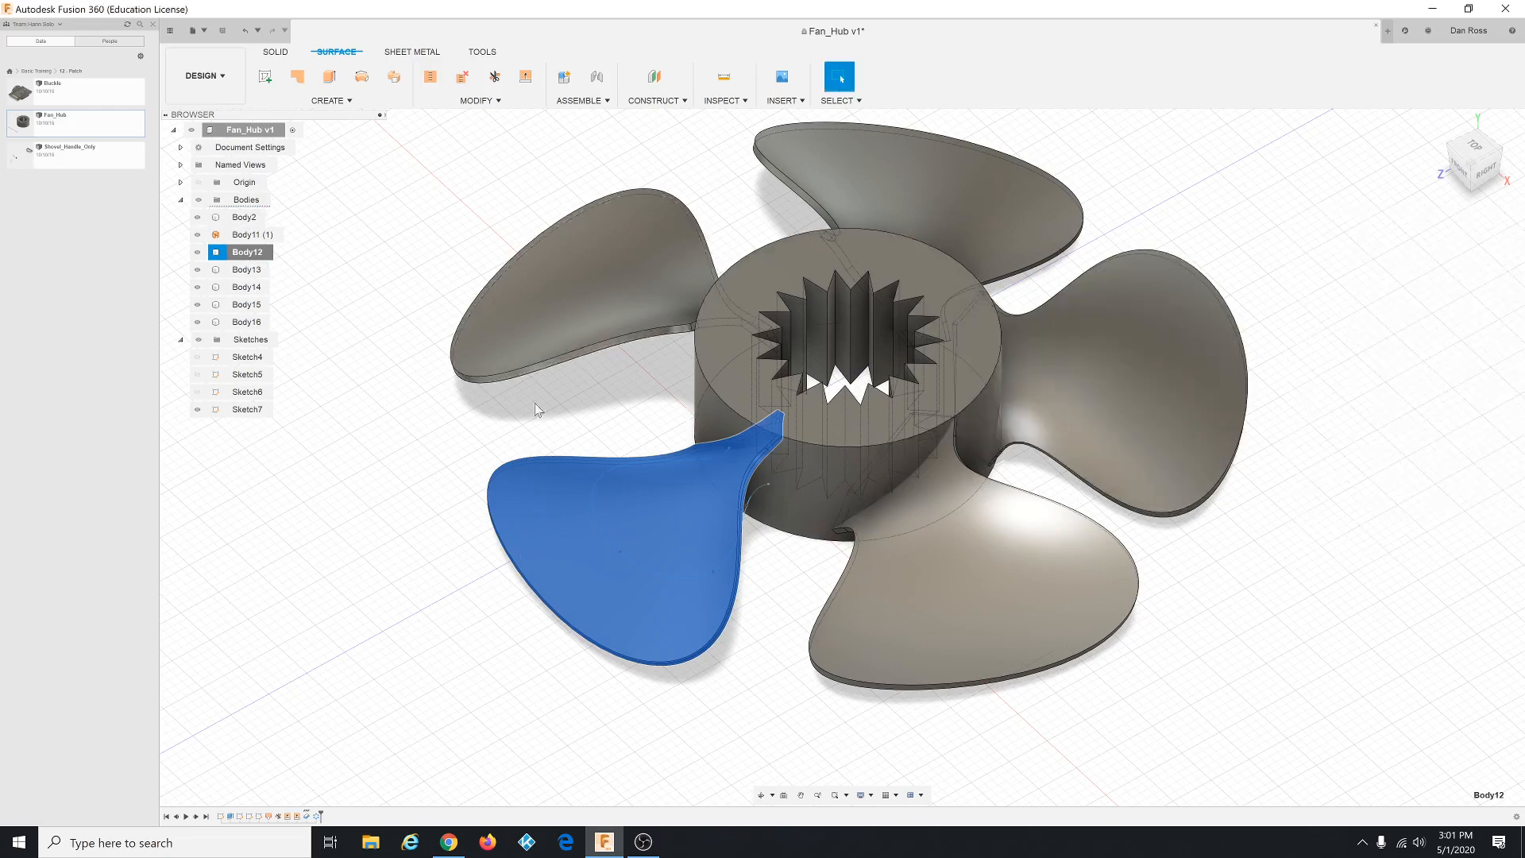